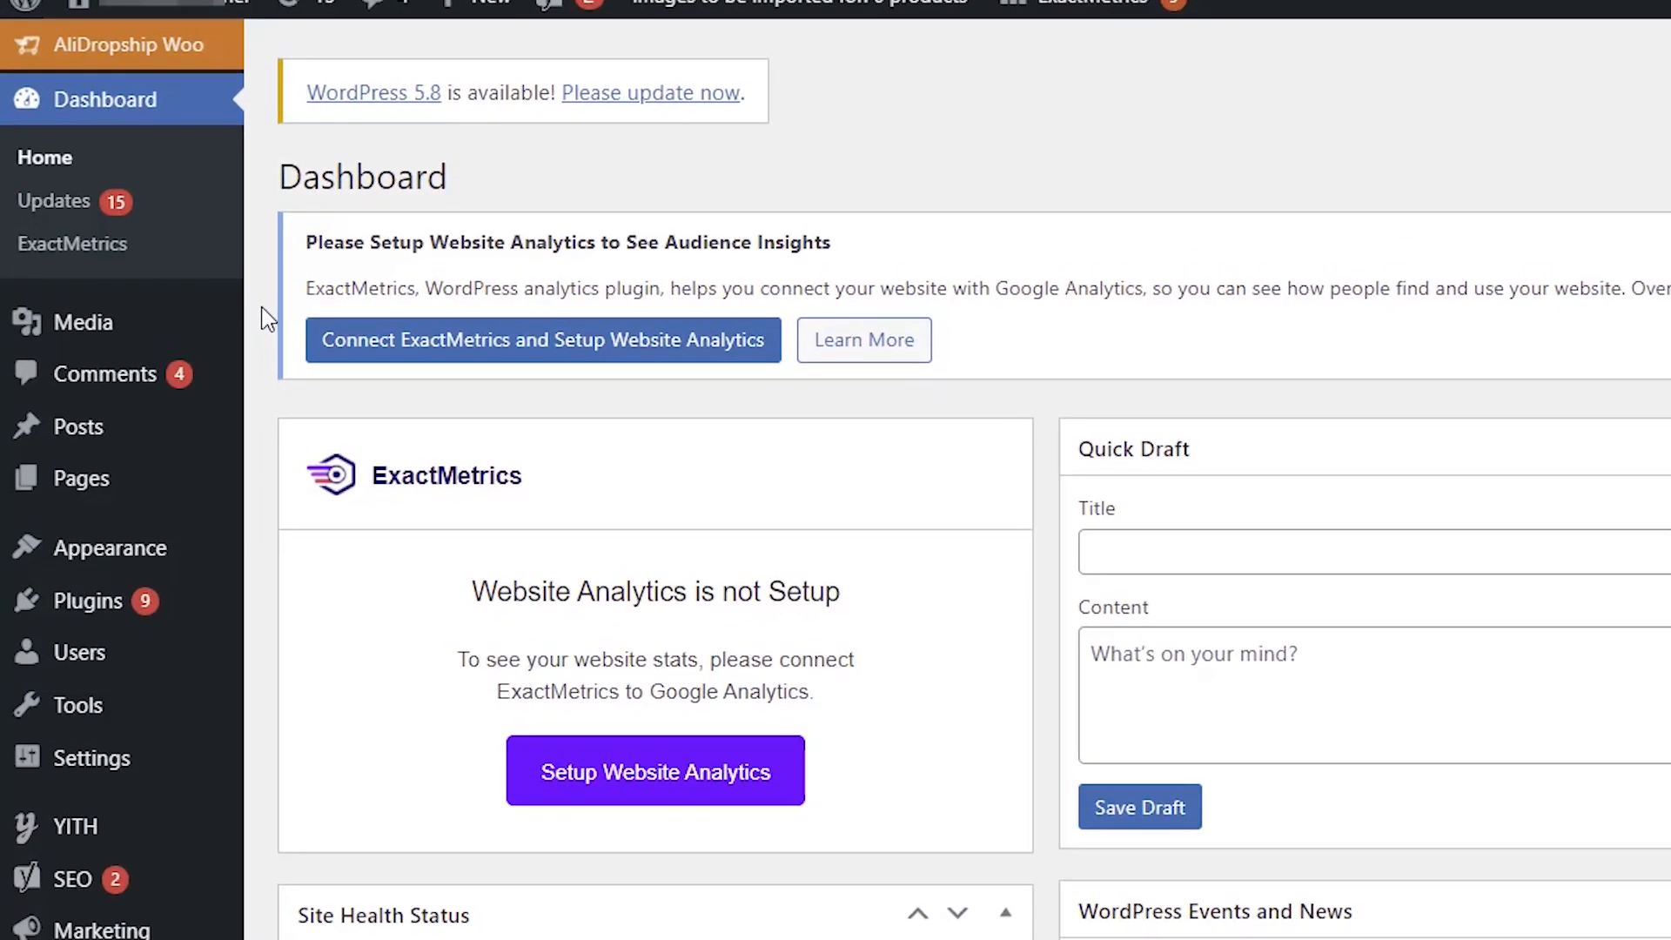
Open AliDropship Woo's Manage Attributes settings and fetch the Ships from attribute with its options.
click(209, 51)
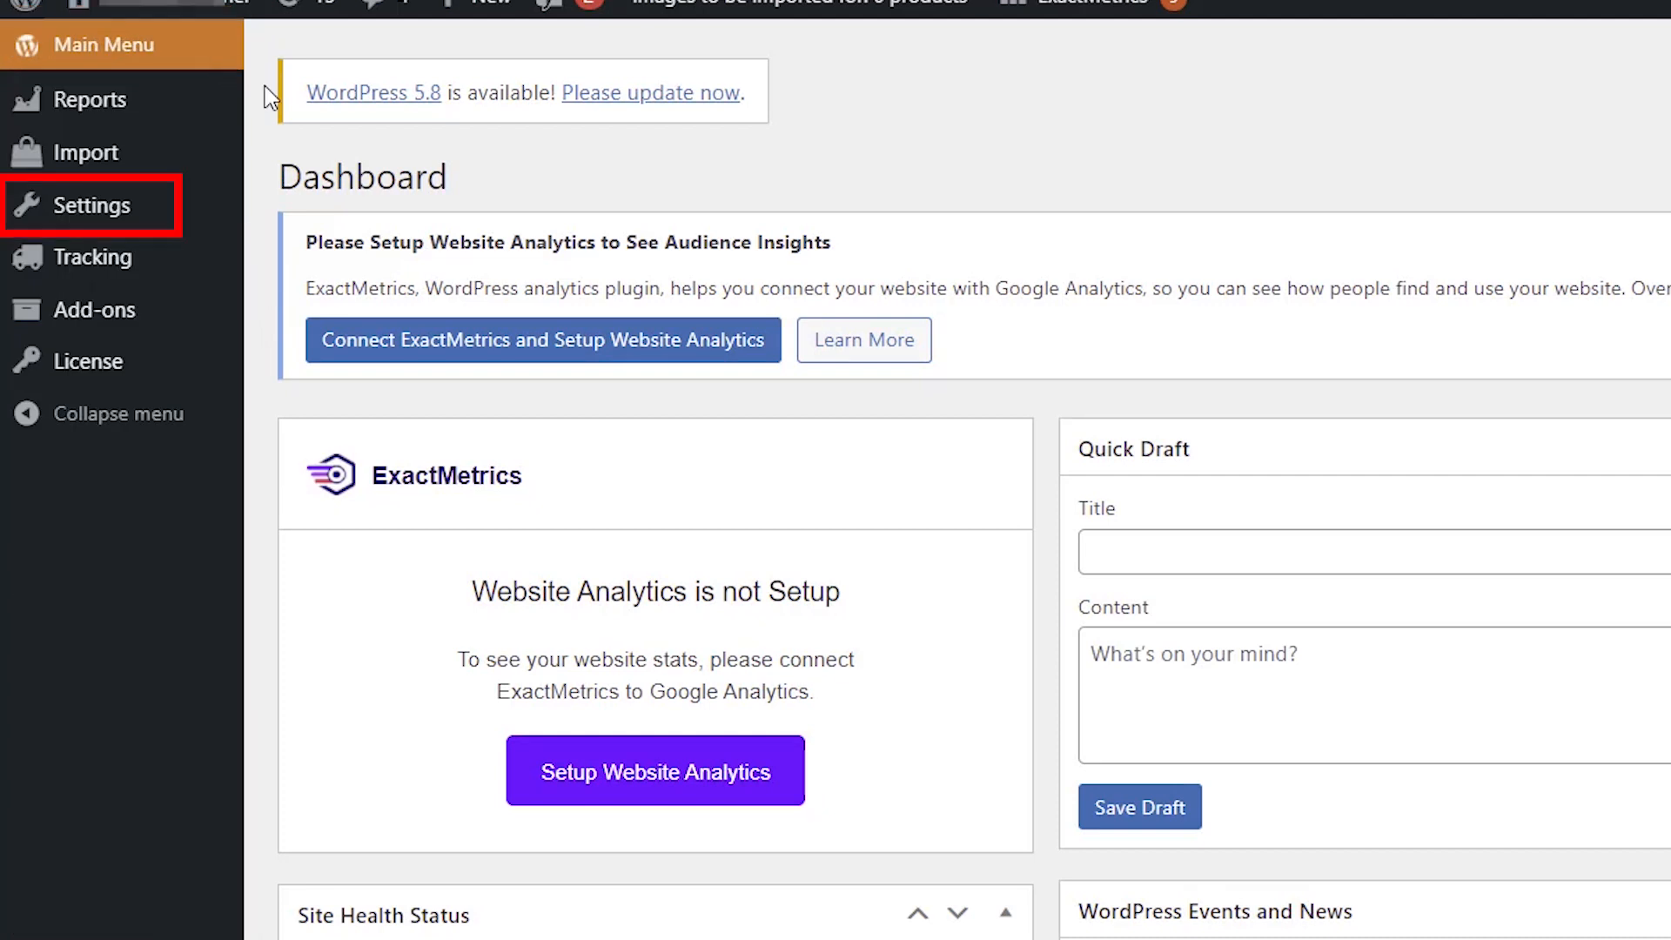
mouse_move(143, 218)
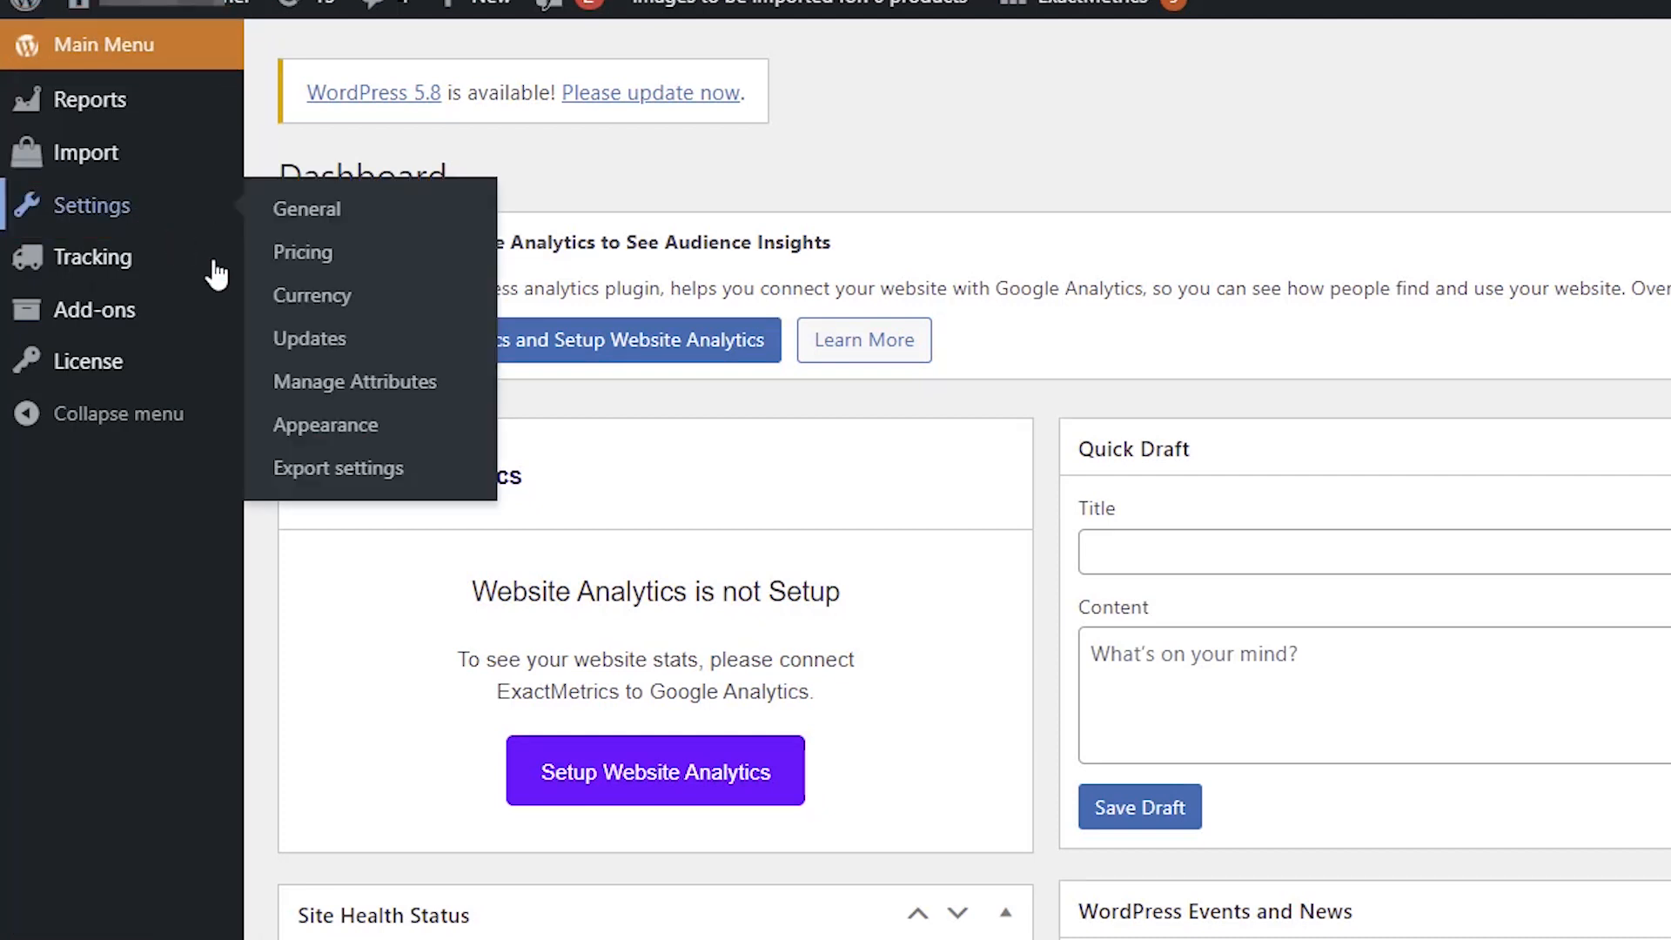
click(279, 389)
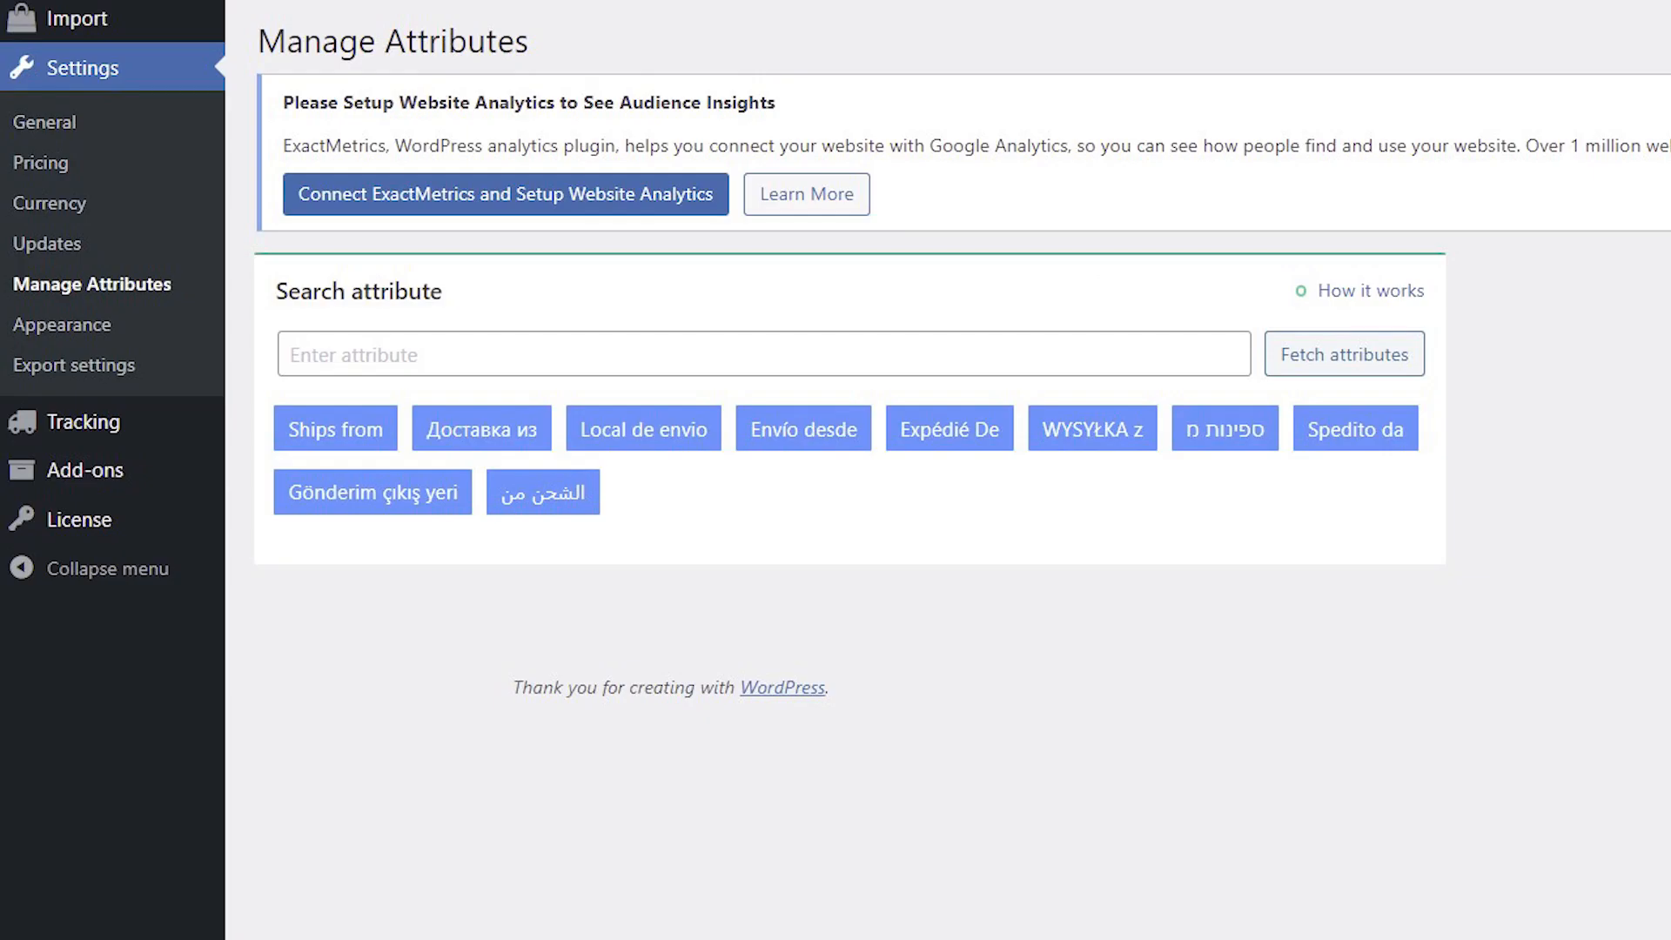
click(295, 432)
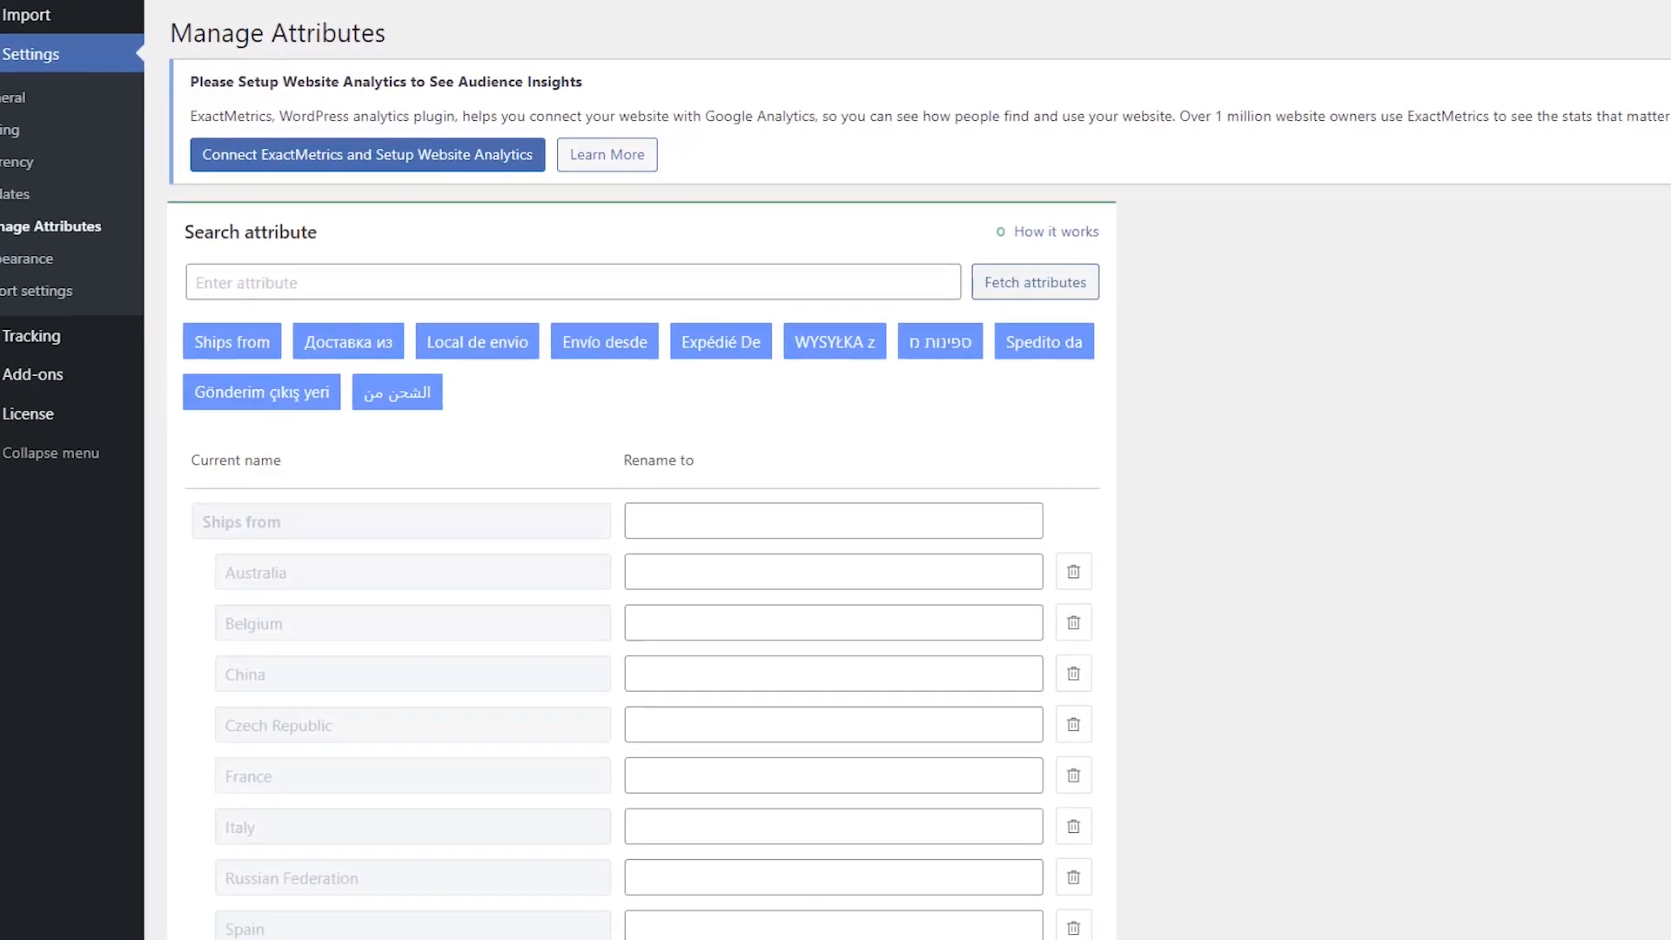
Mark the Turkey, Spain, Russian Federation, Italy, France, Czech Republic, Belgium and Australia options of Ships from for deletion.
scroll(609, 522, down, 3)
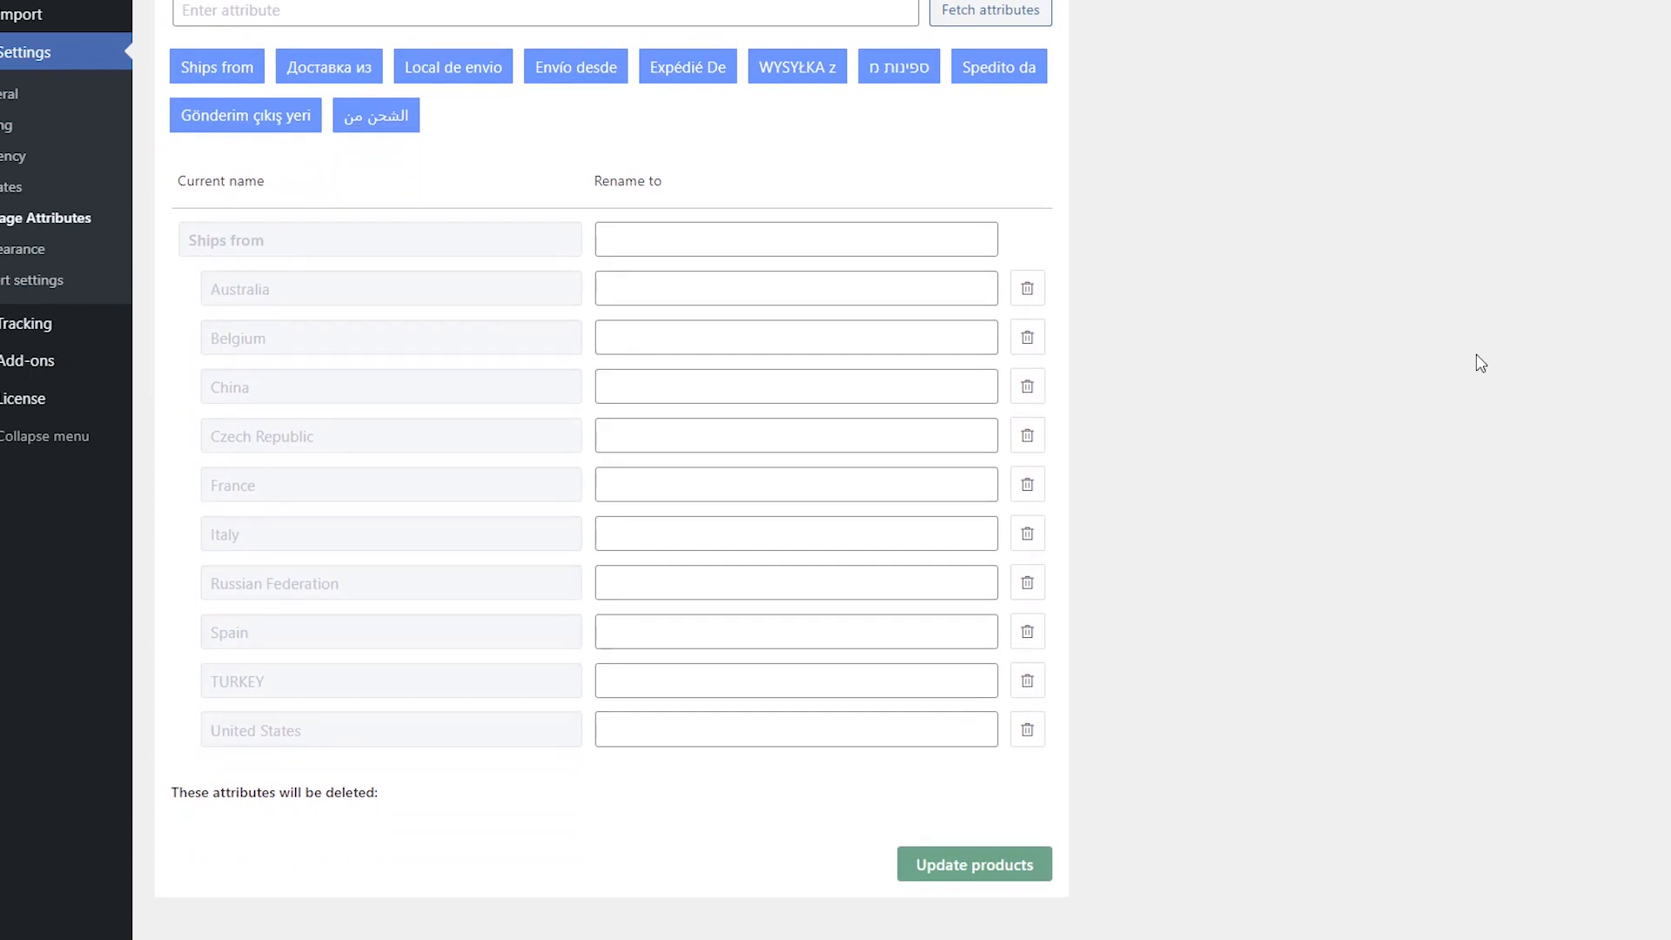
click(1026, 681)
click(1027, 631)
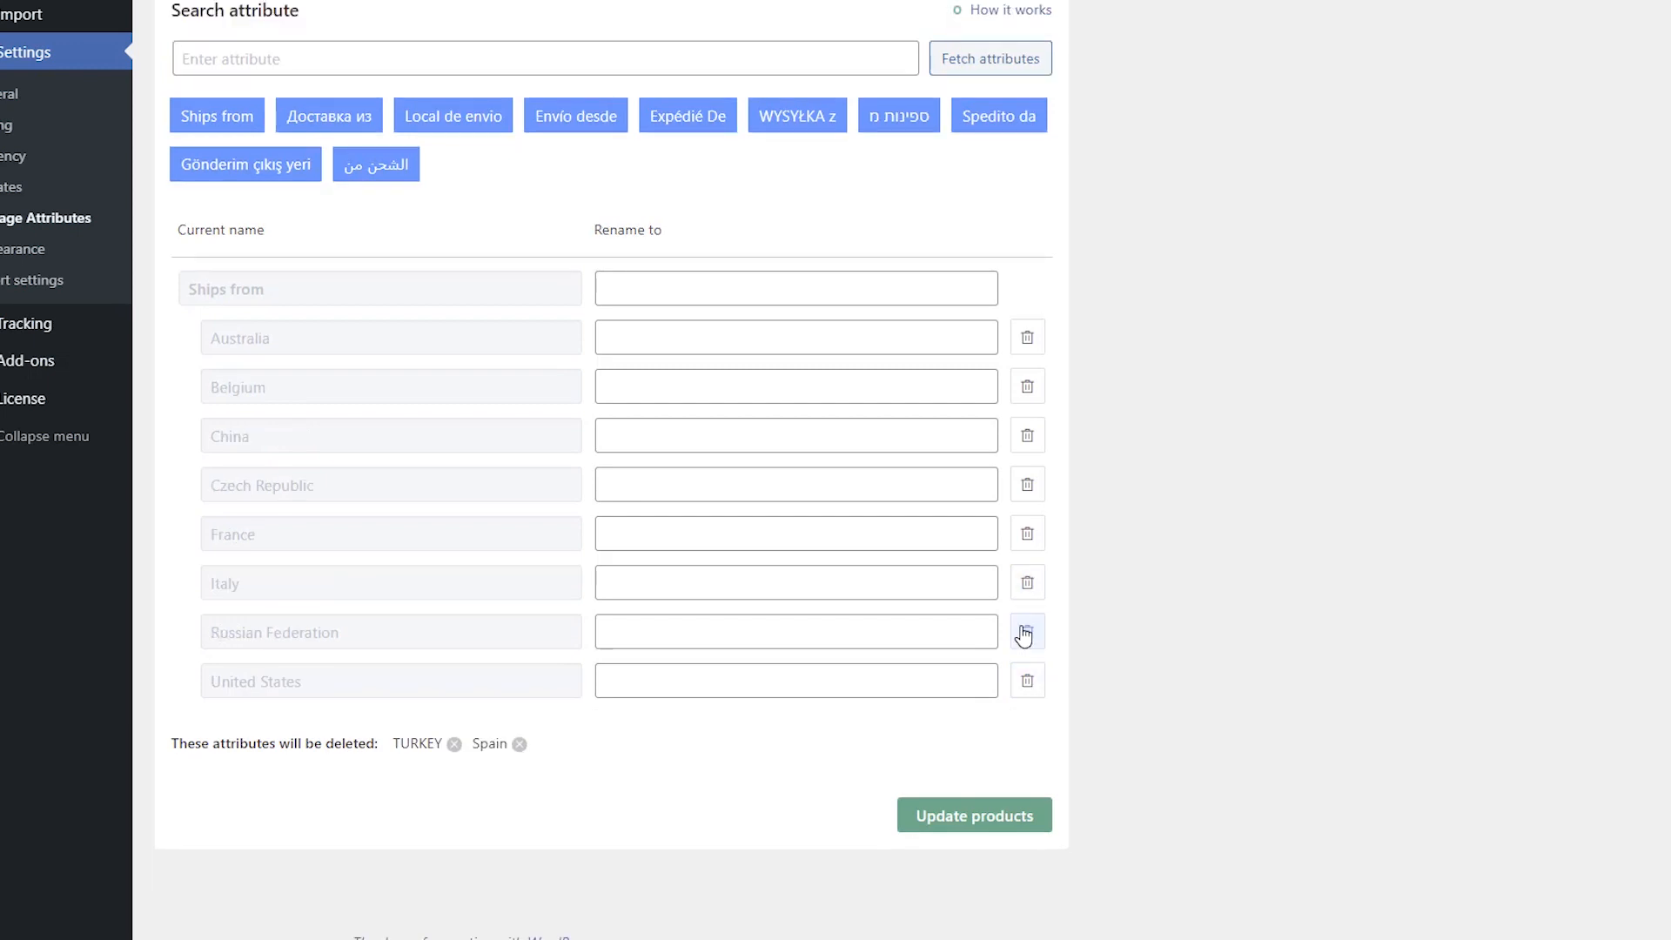
click(1027, 631)
click(1027, 631)
click(1028, 631)
click(1028, 632)
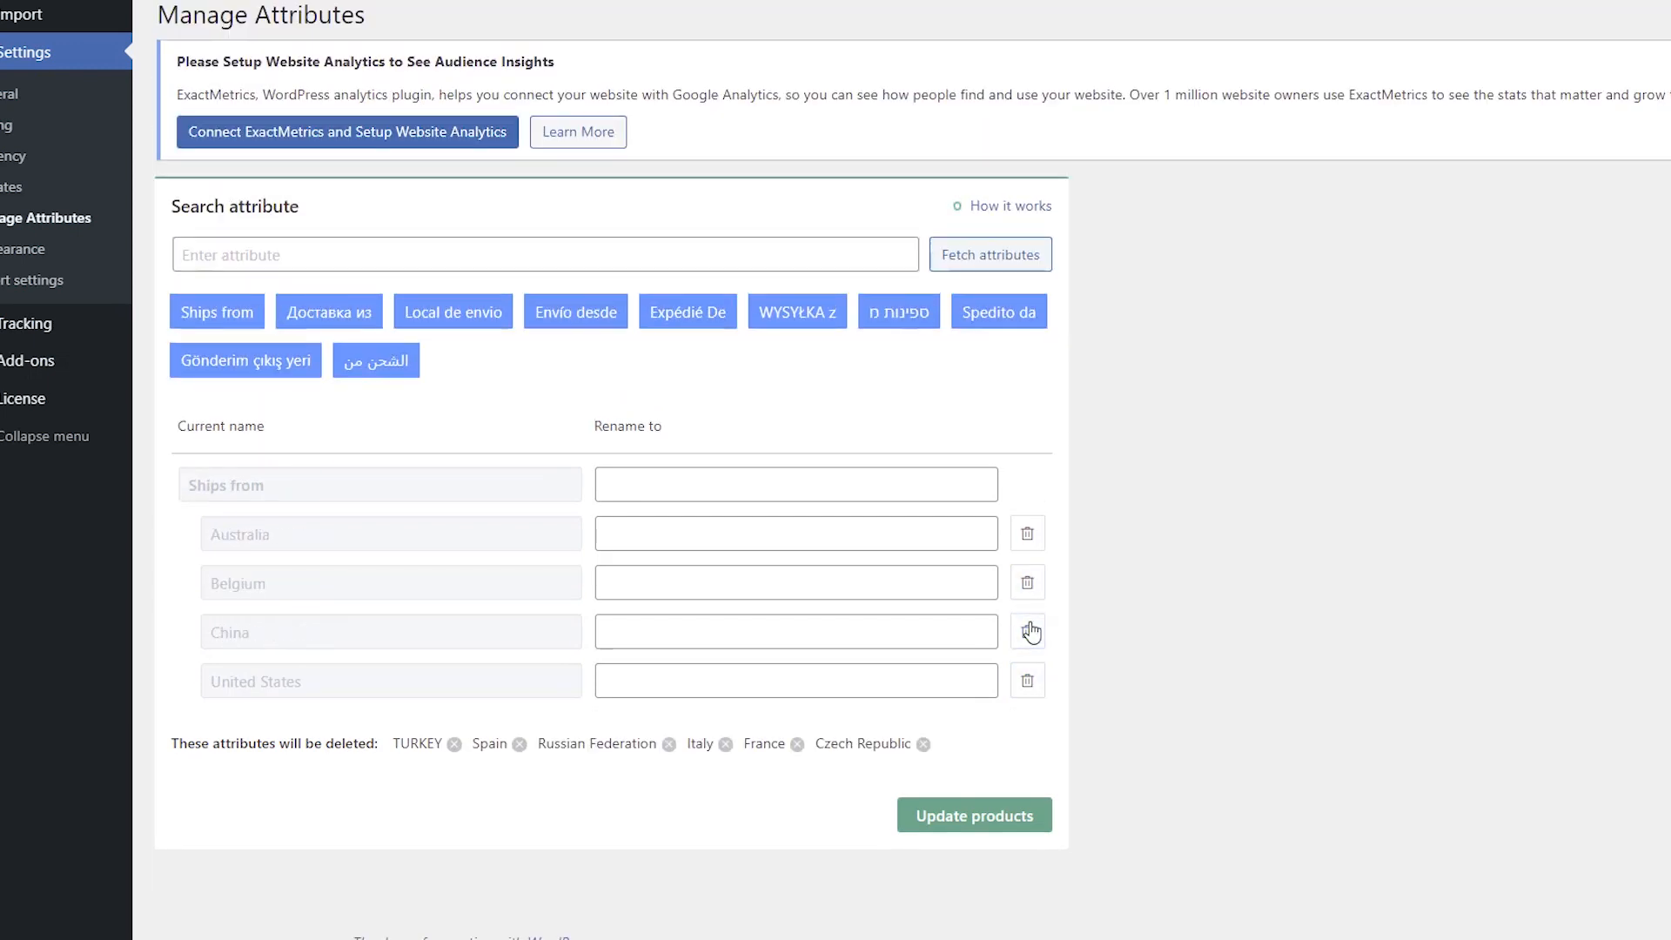
click(1028, 581)
click(1028, 581)
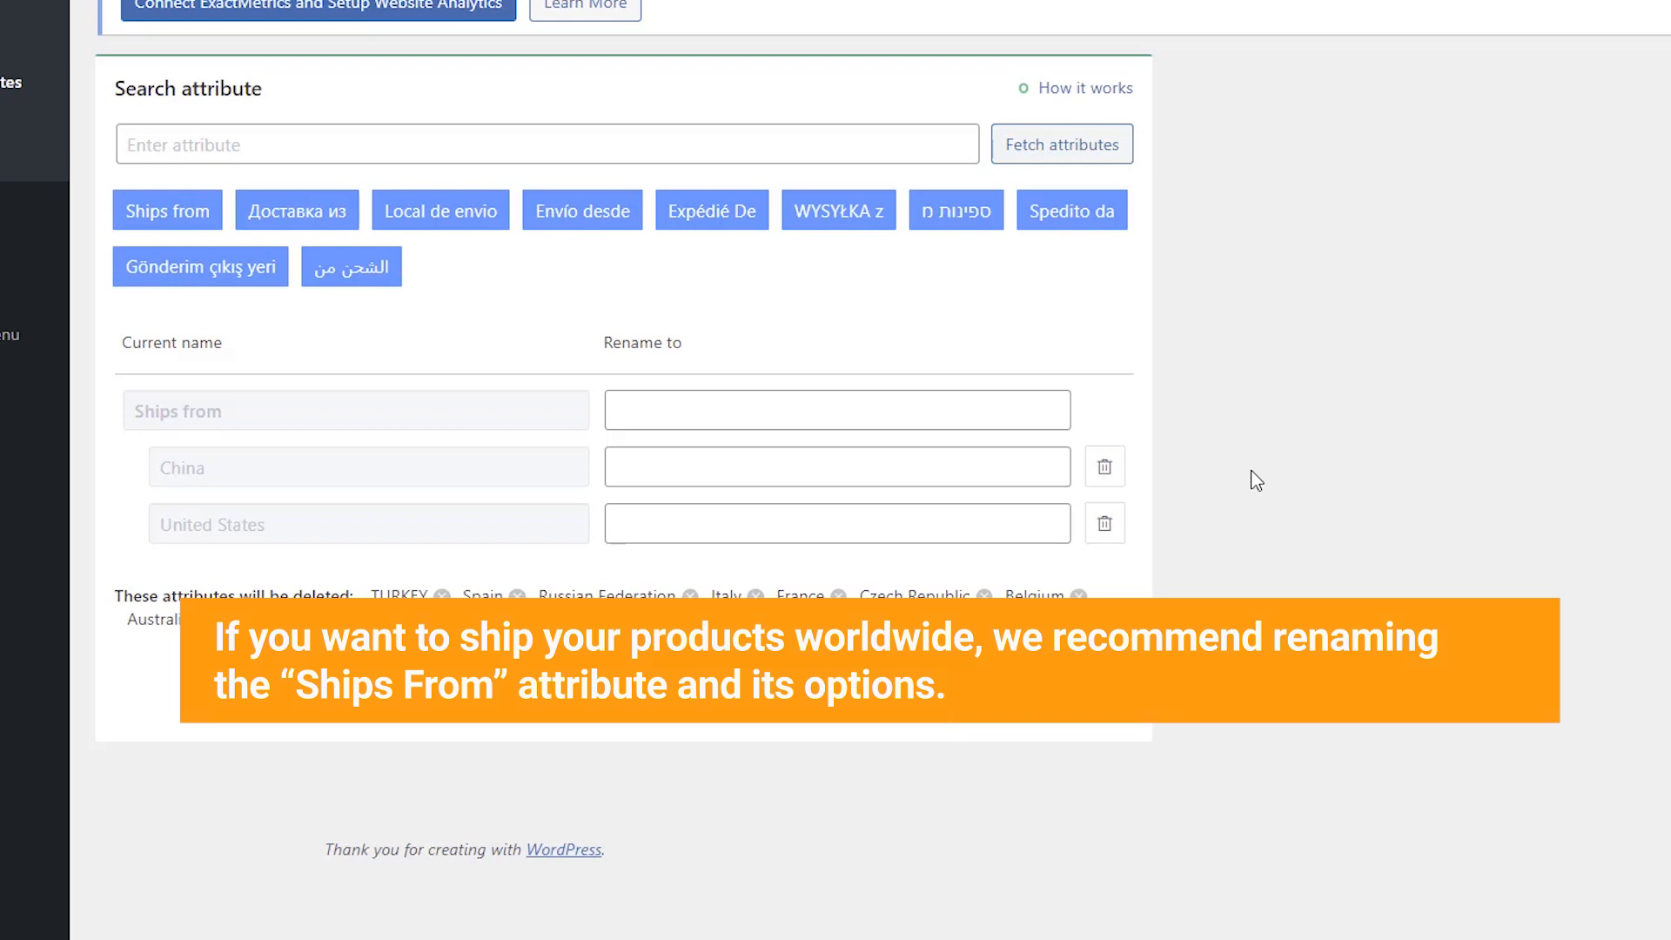
Rename the Ships from attribute to Your location, its China option to Outside US and United States to Within US.
click(1138, 457)
text(Your location)
key(Tab)
text(Outside US)
key(Tab)
text(Within US)
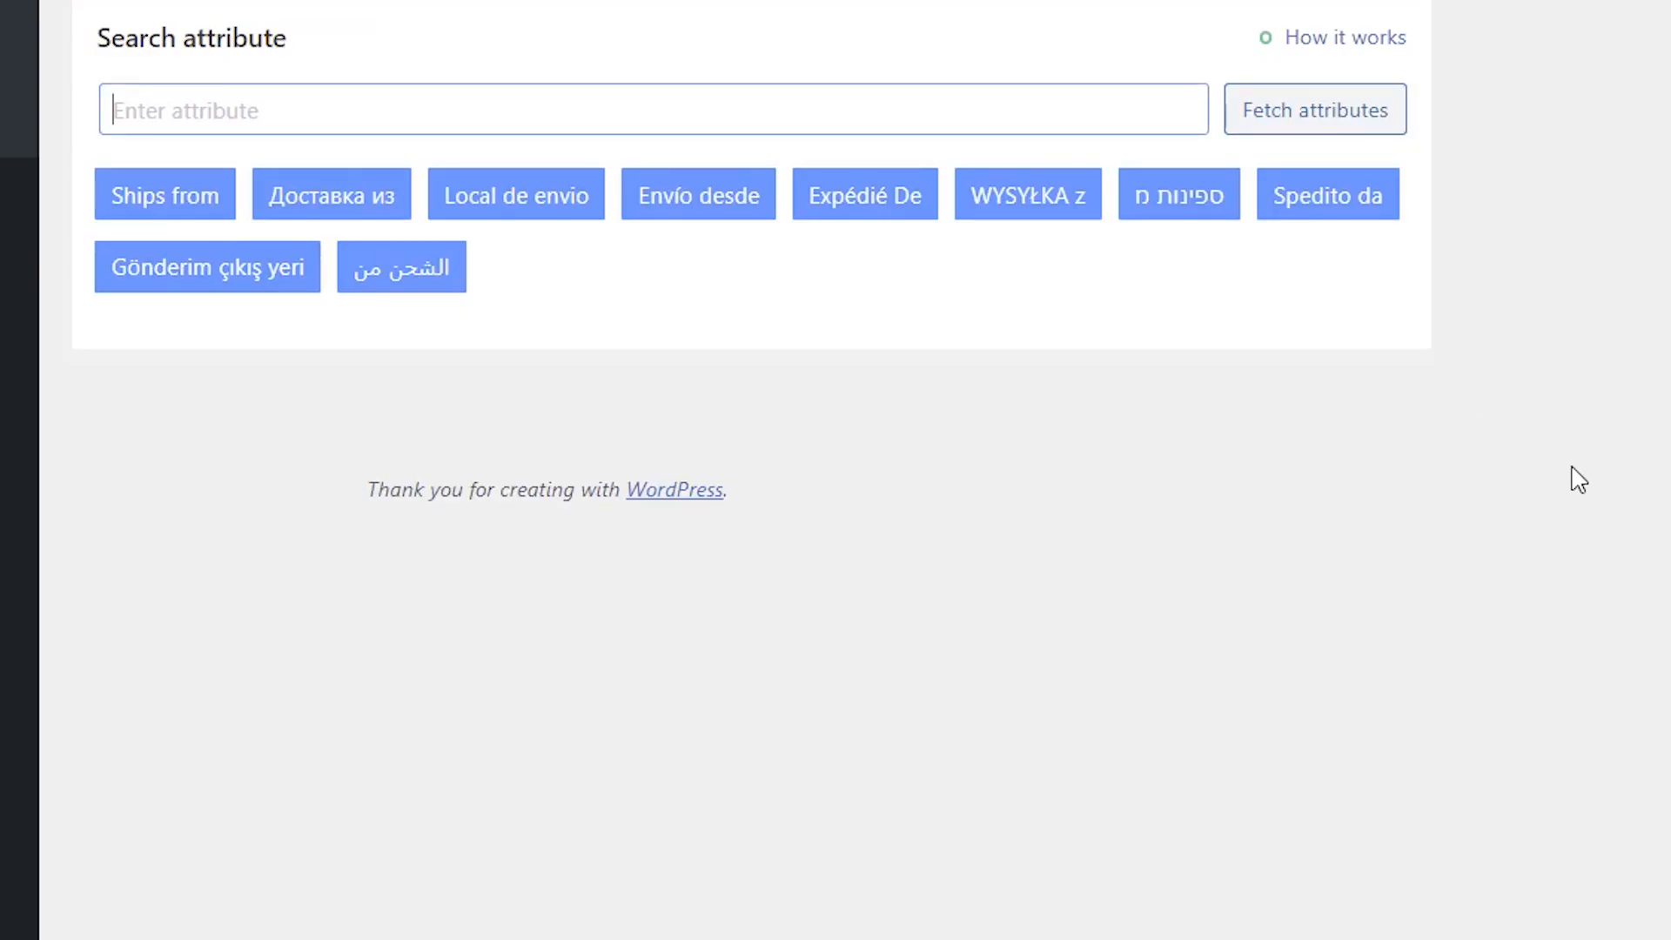
Fetch the Your location attribute, mark its Outside US option for deletion and update the products.
text(Y)
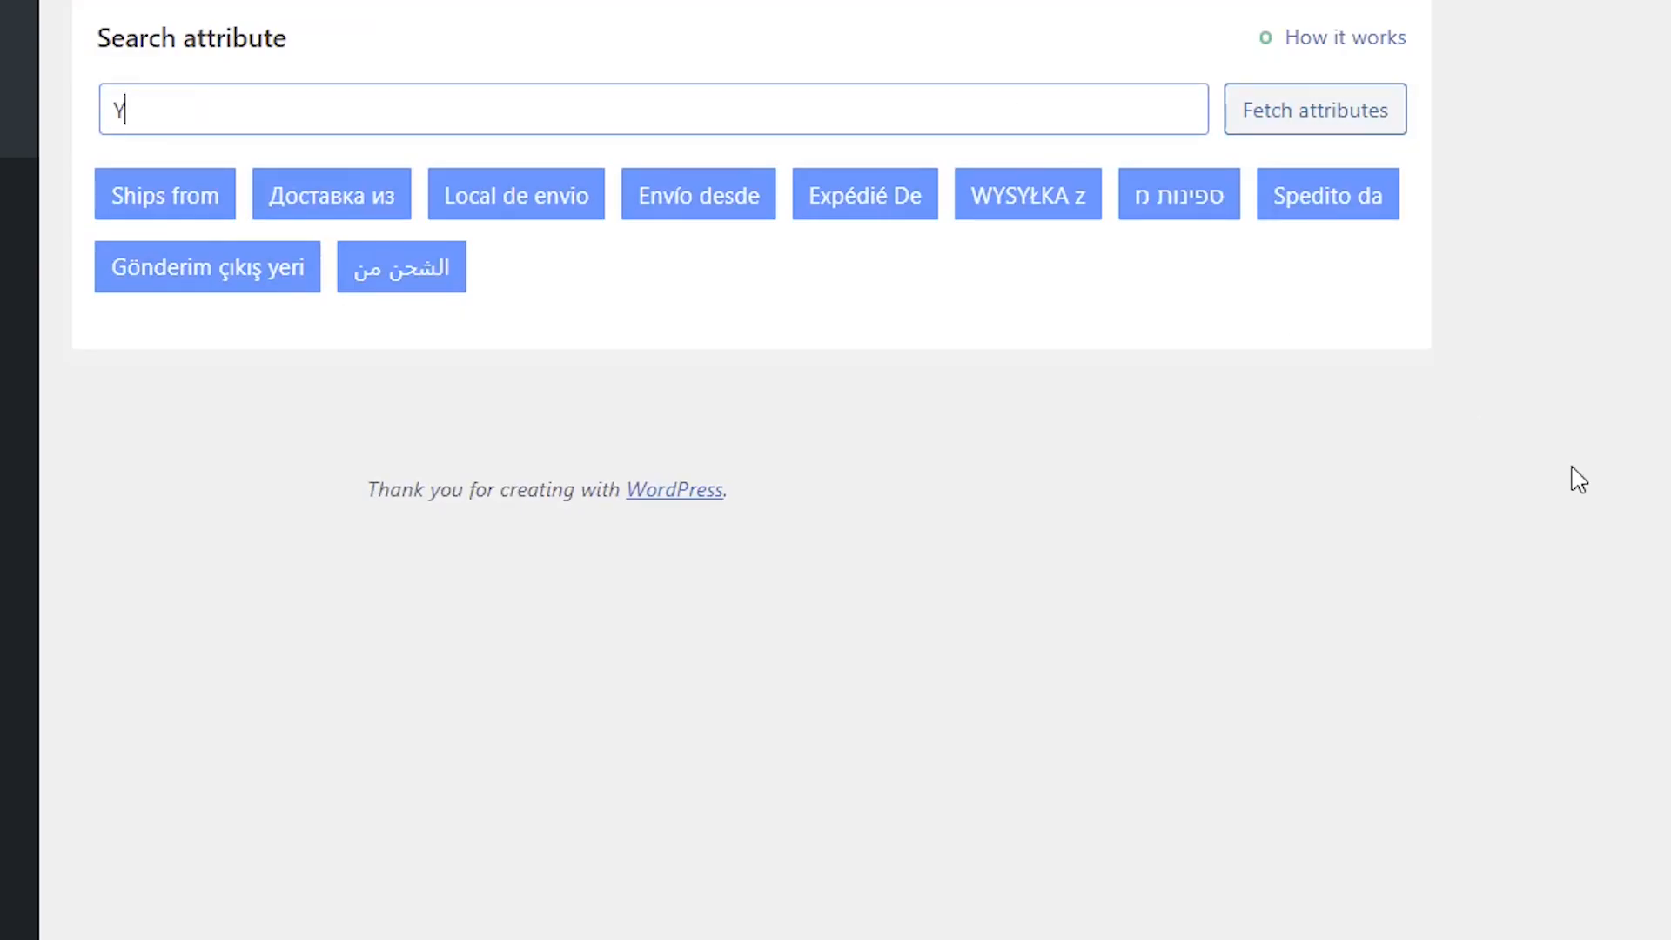
text(our location)
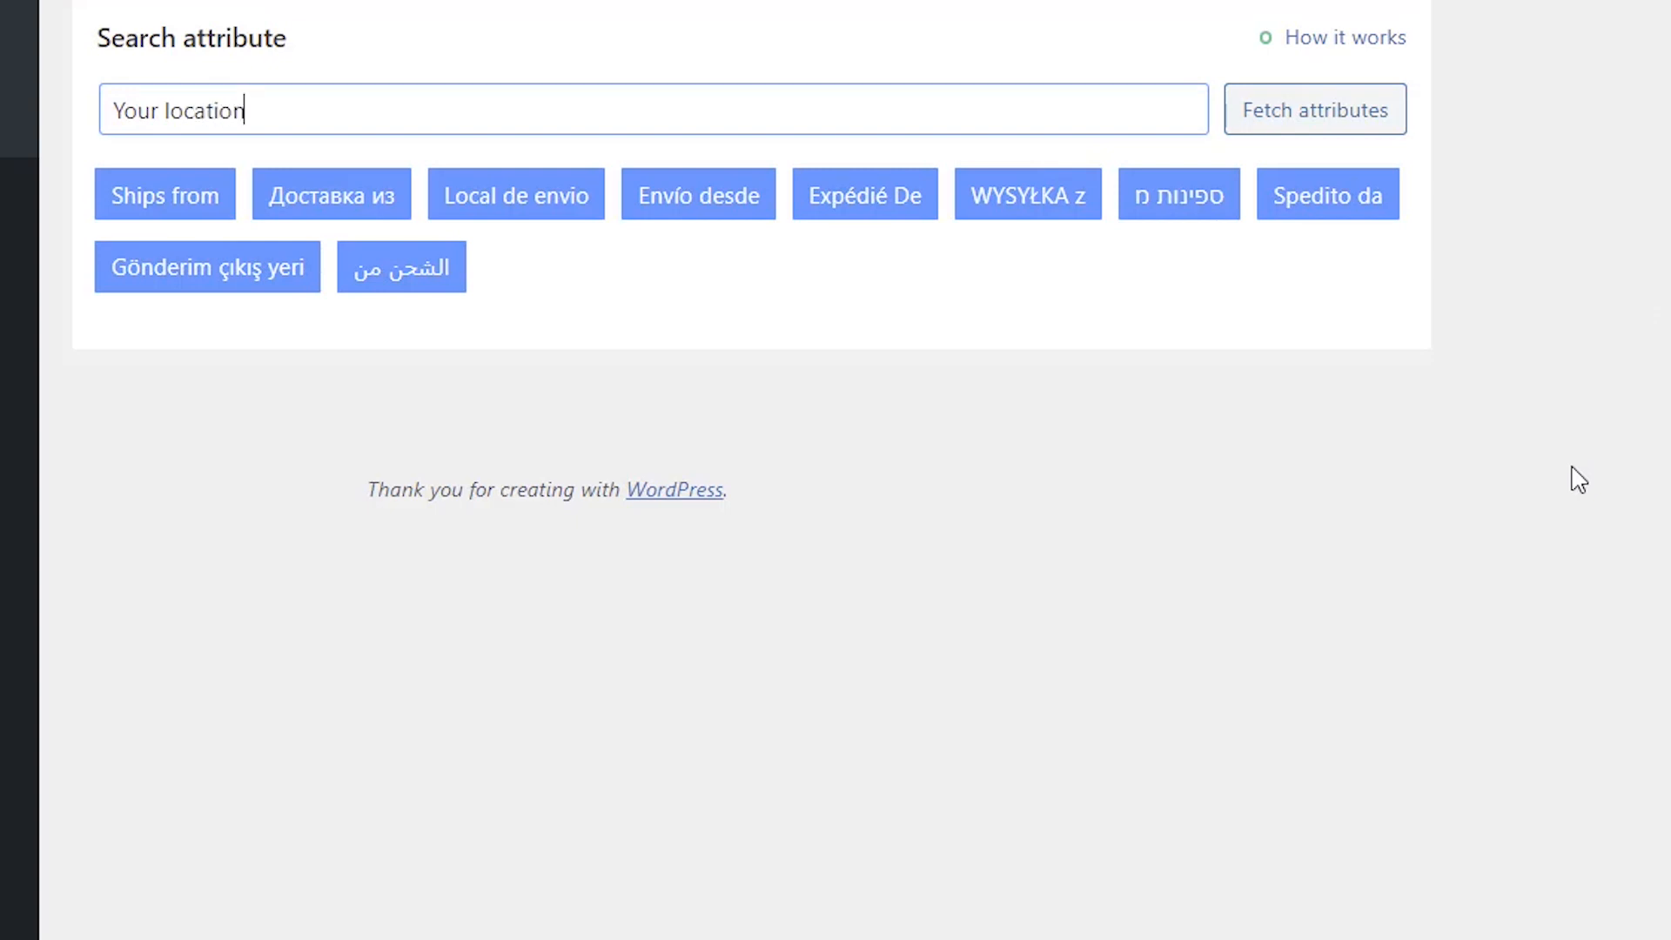
click(1377, 124)
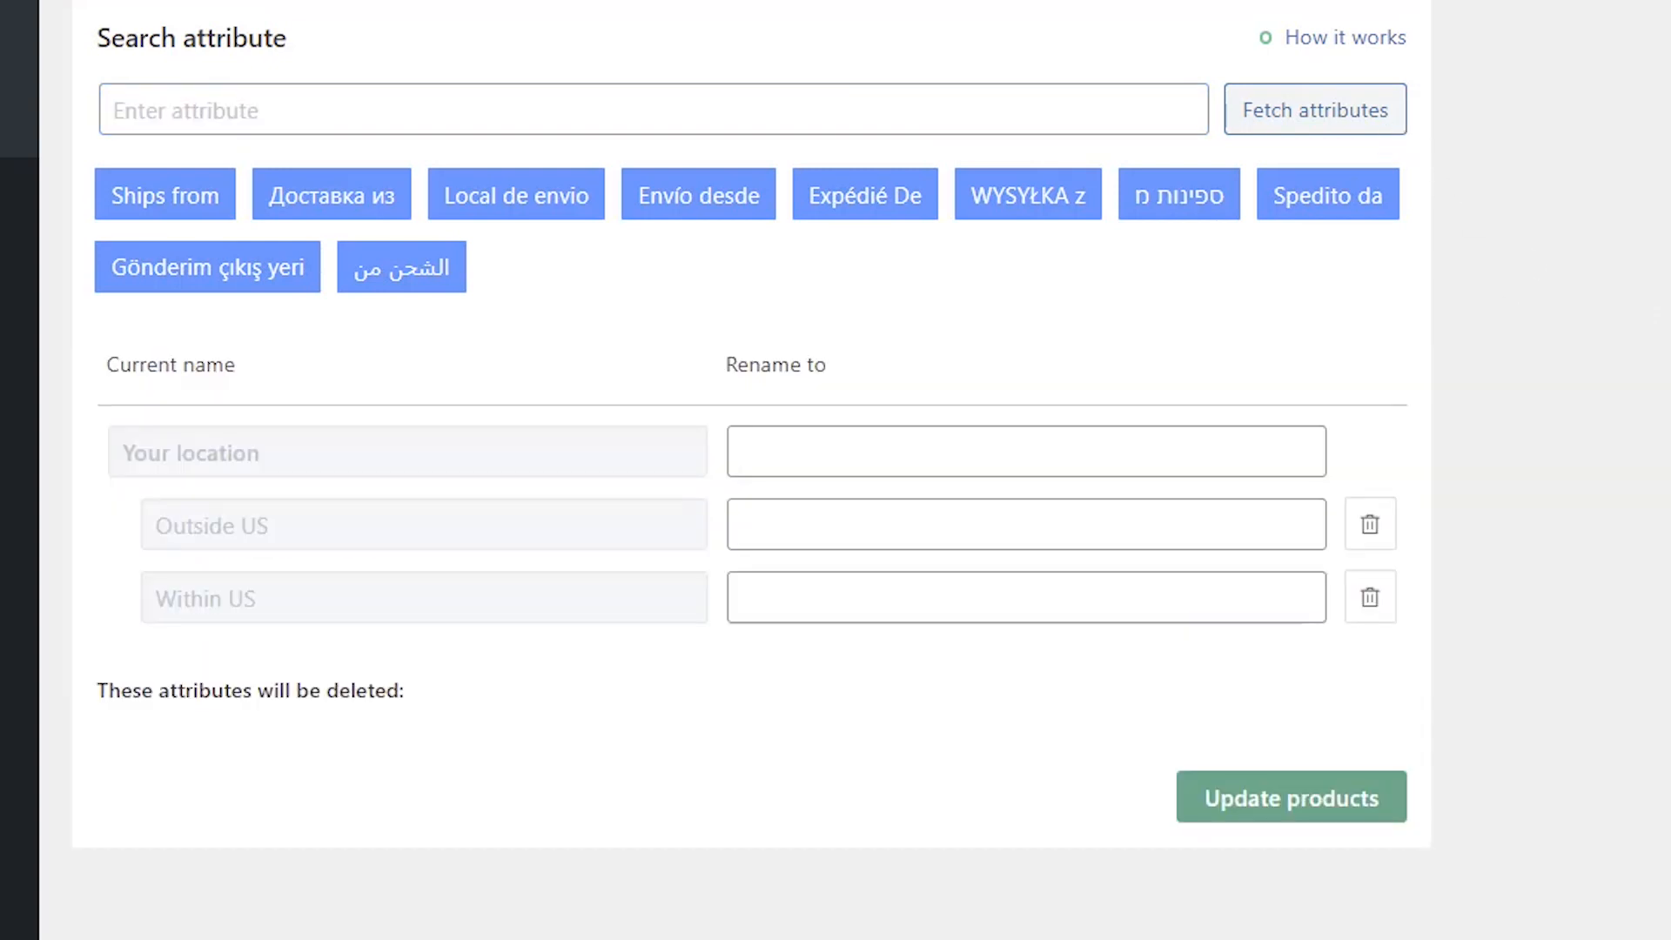
click(1390, 545)
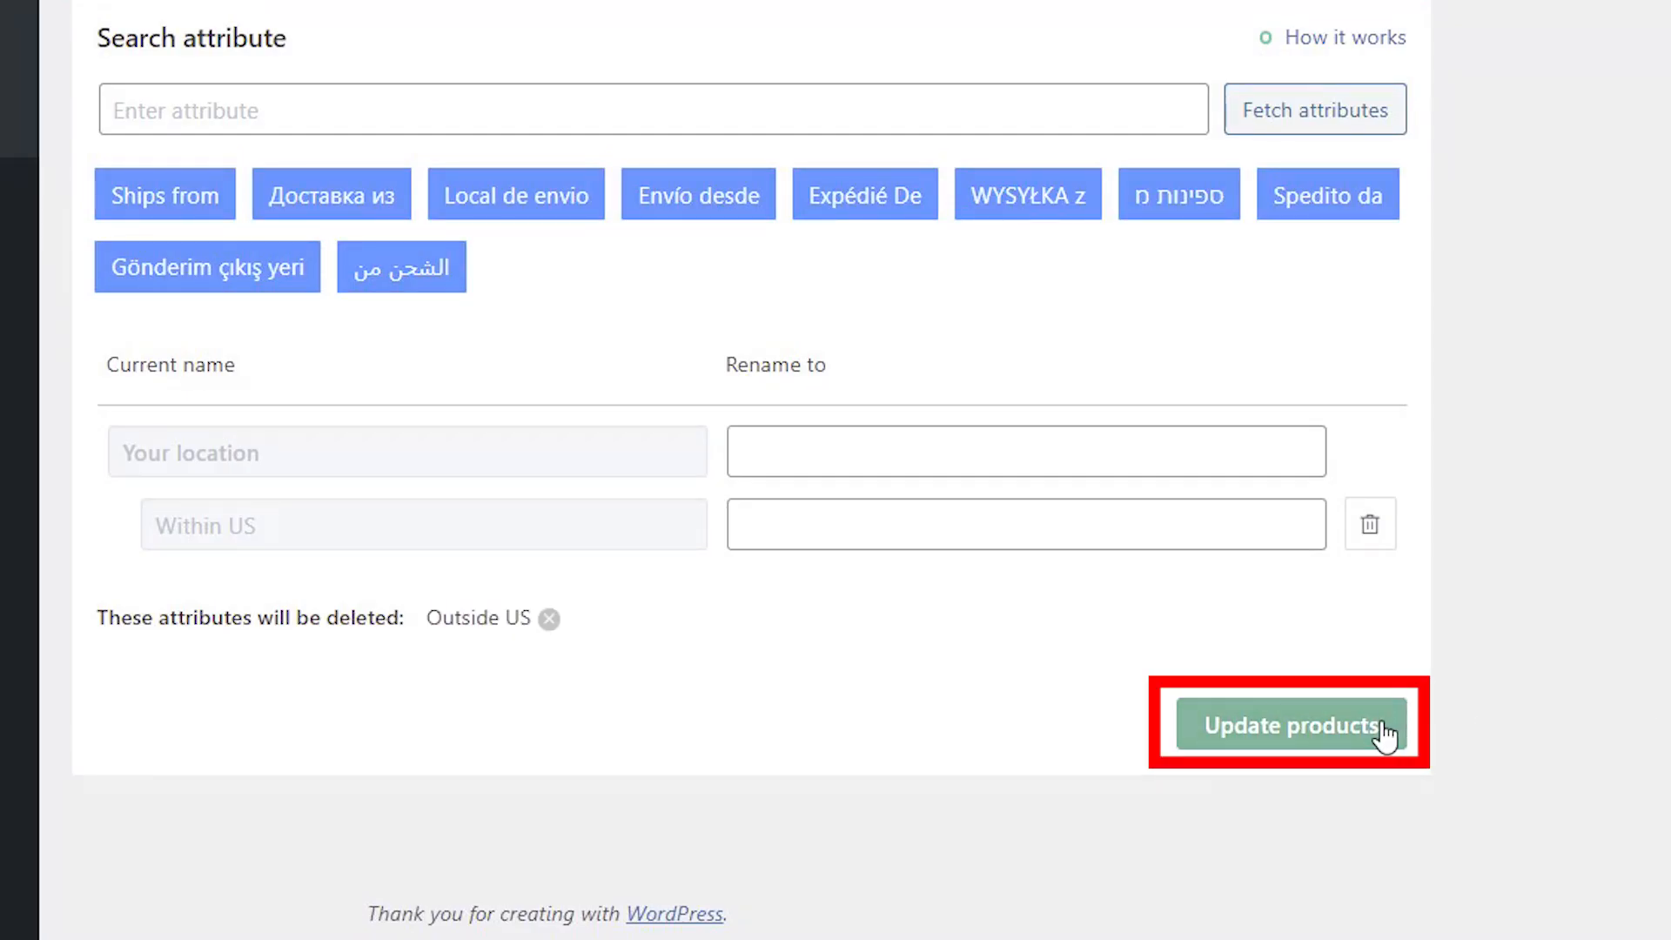
click(1383, 734)
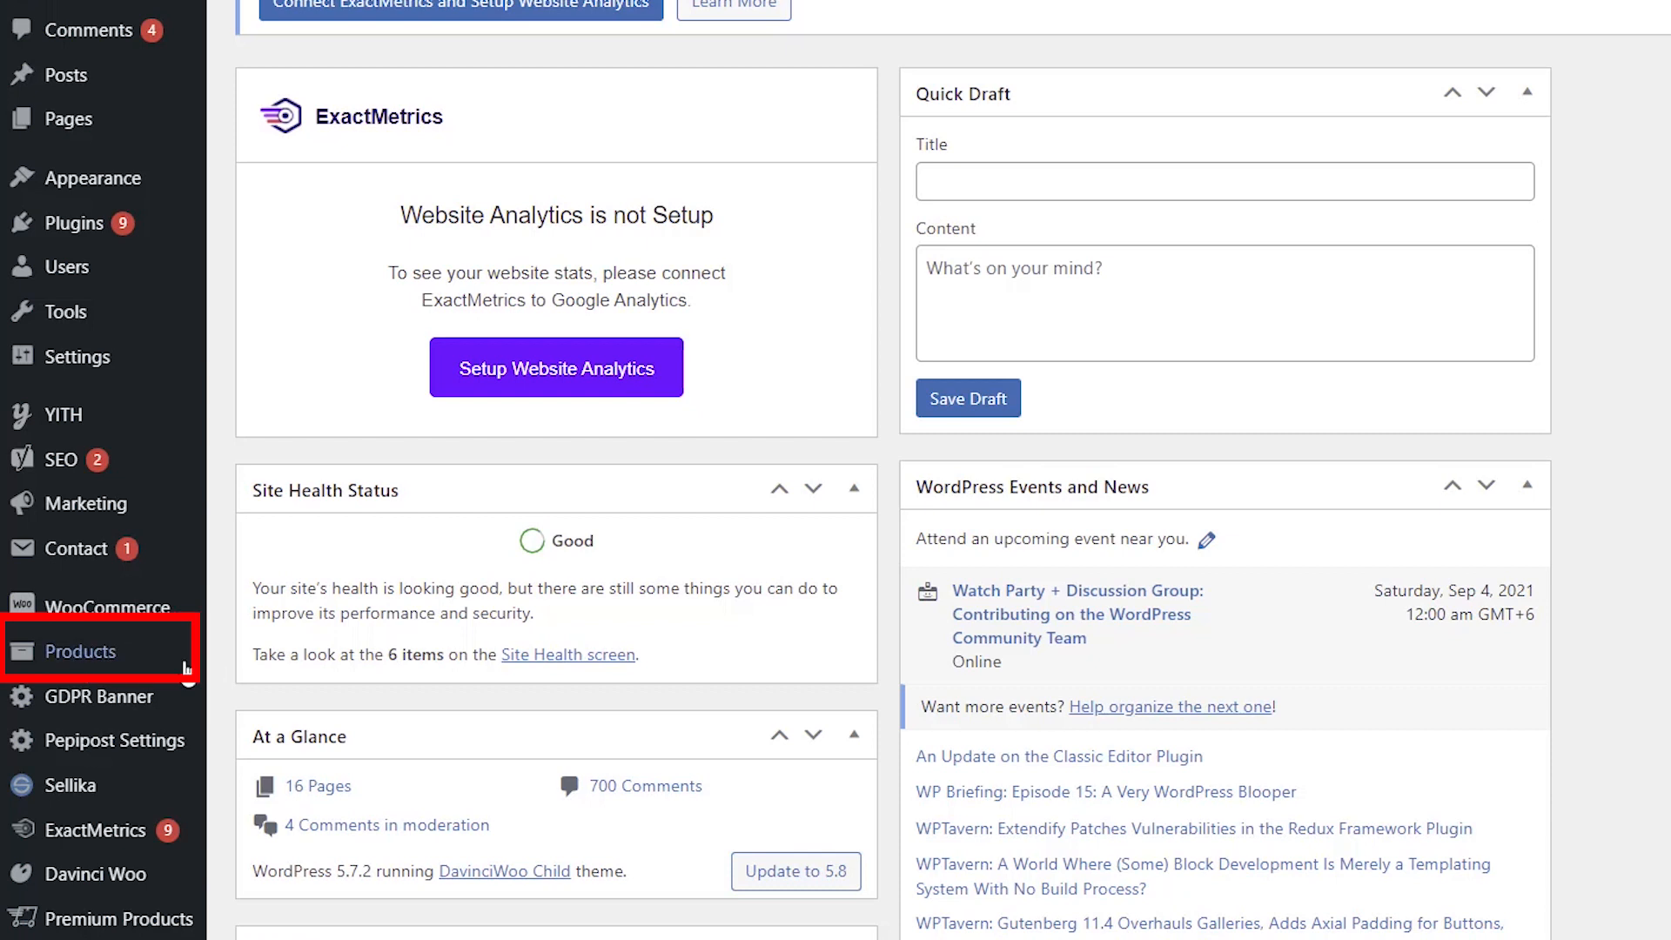
In the WooCommerce product attributes, rename the Ships From attribute to Your location and save it.
mouse_move(174, 666)
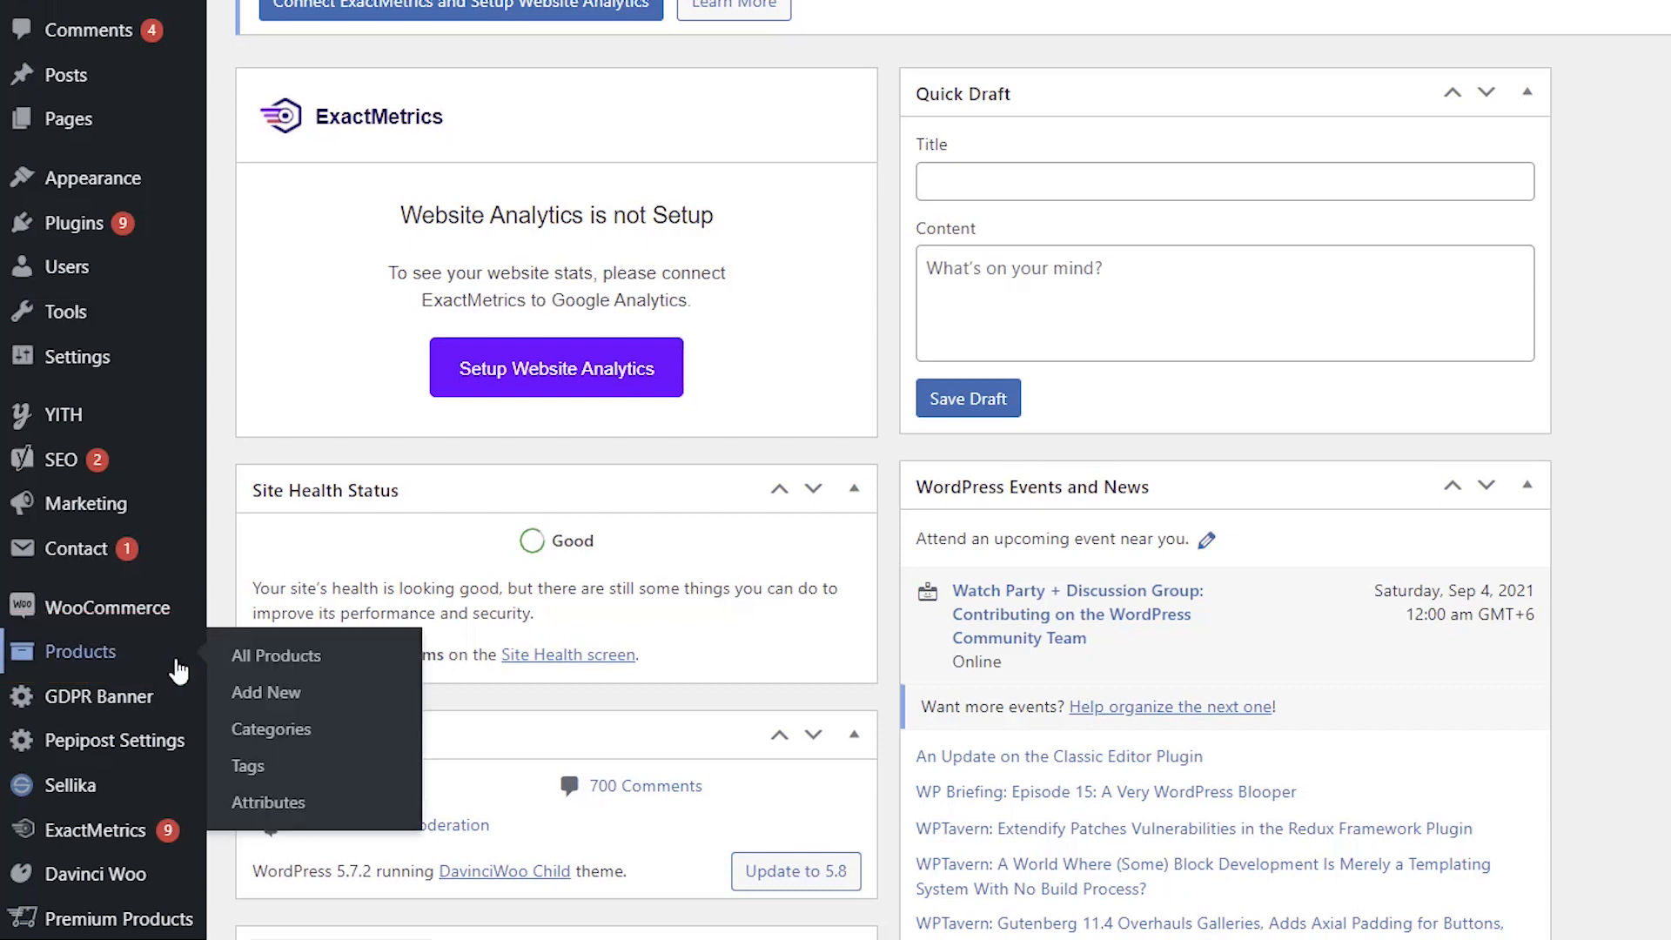
click(223, 786)
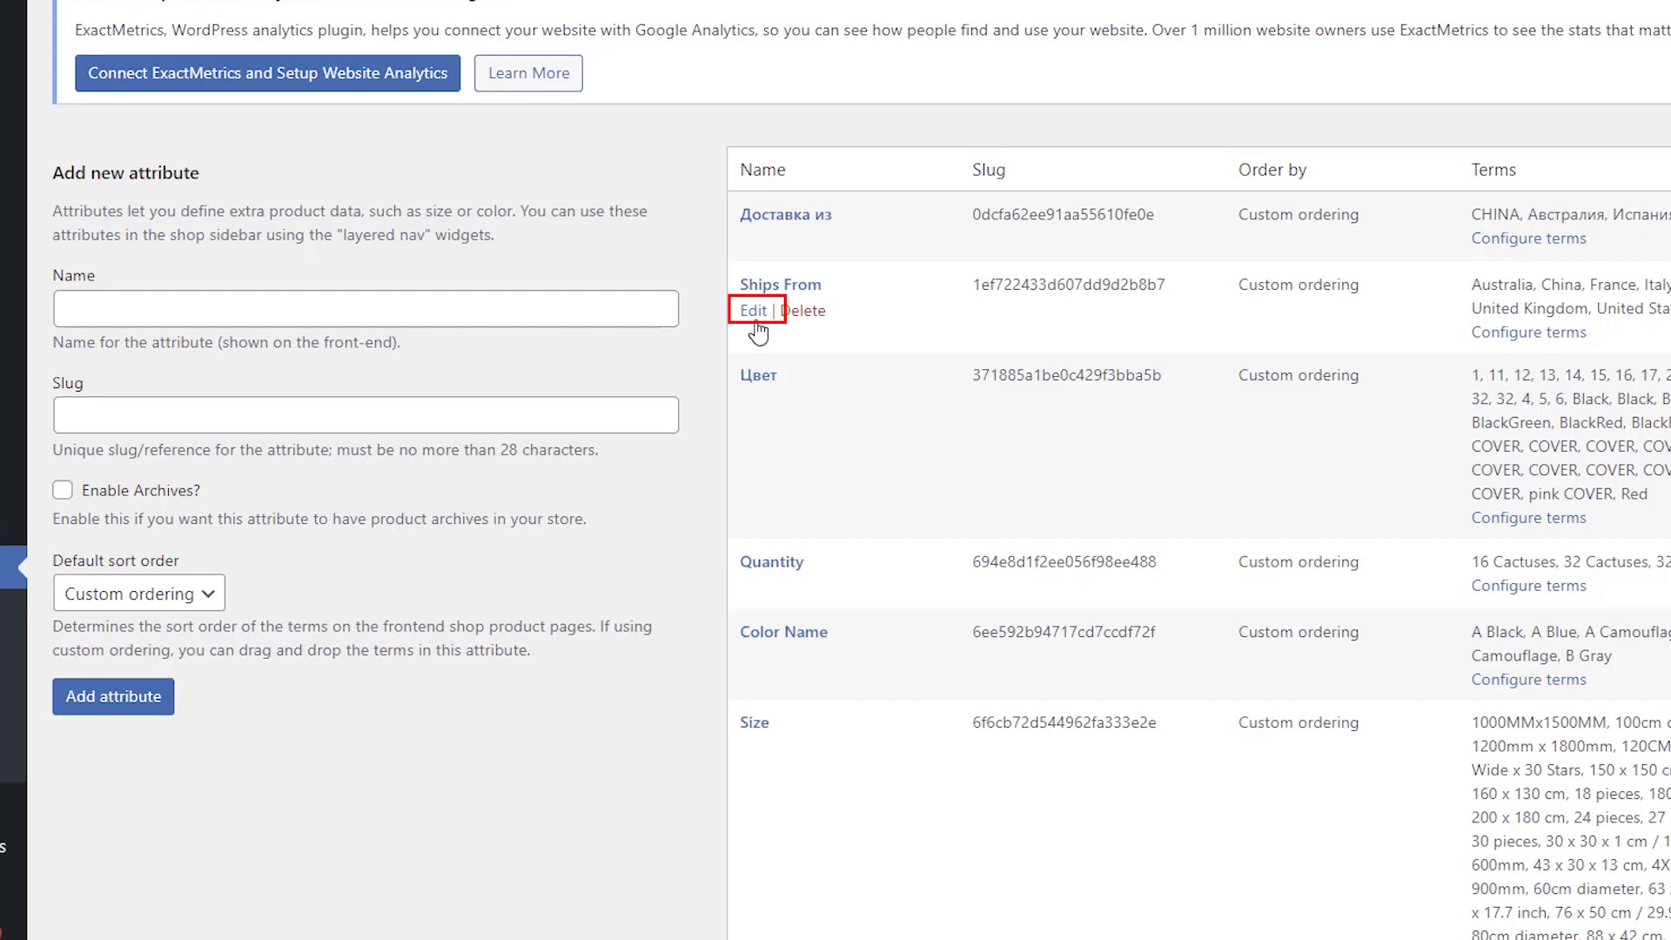
click(753, 335)
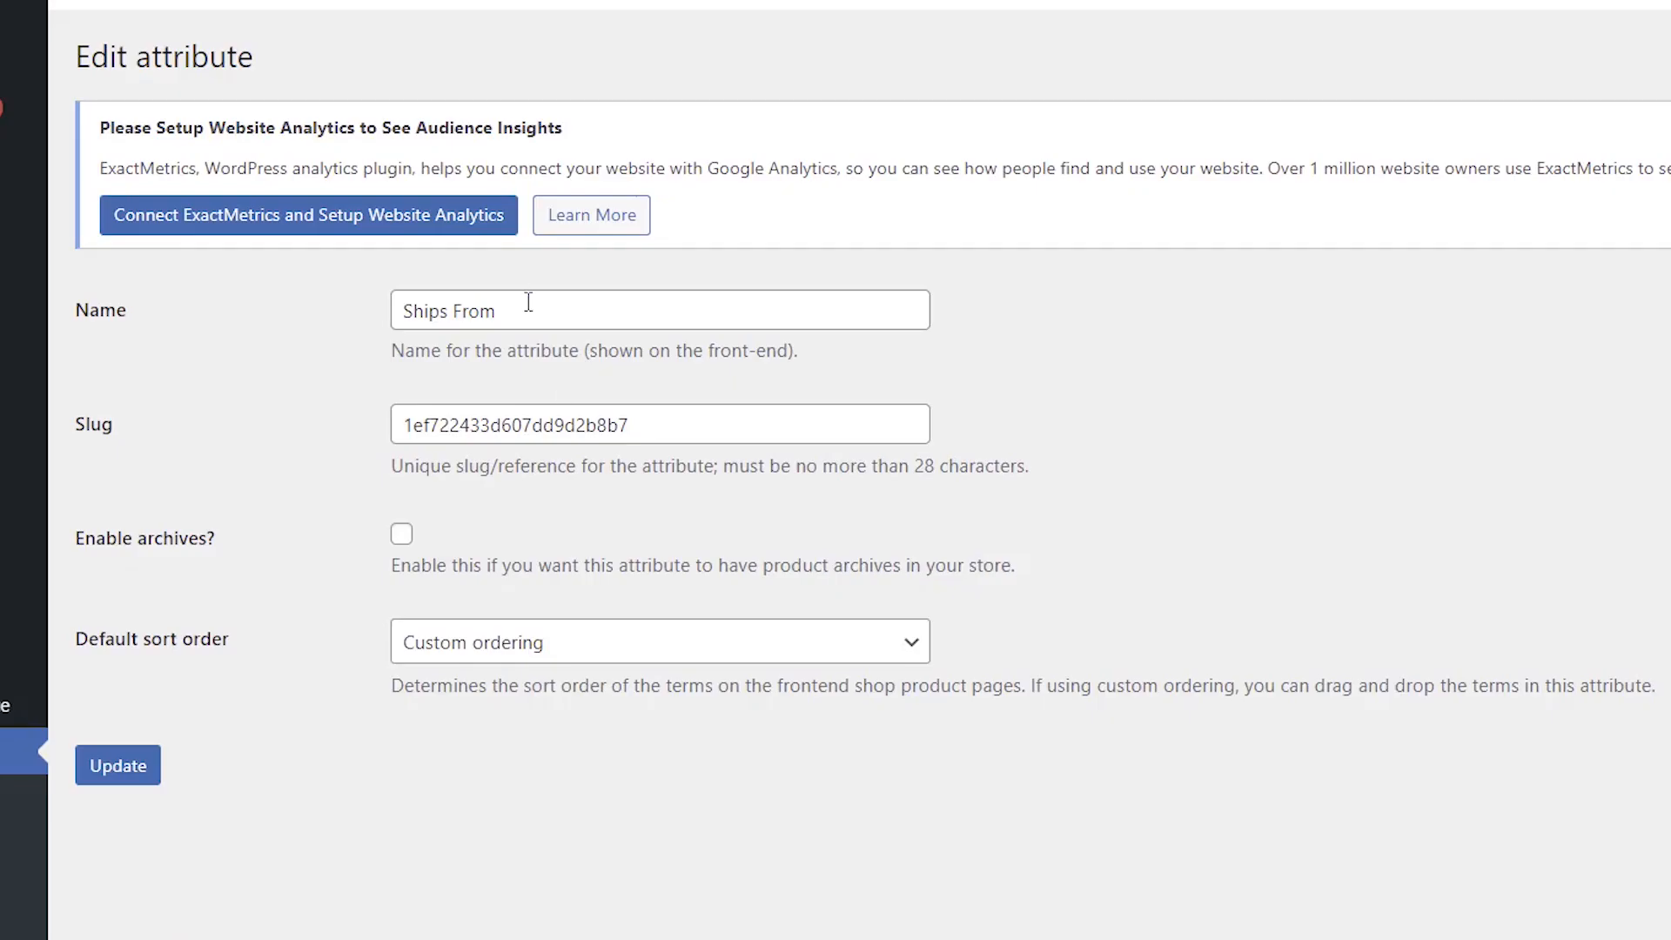
drag(532, 310, 400, 311)
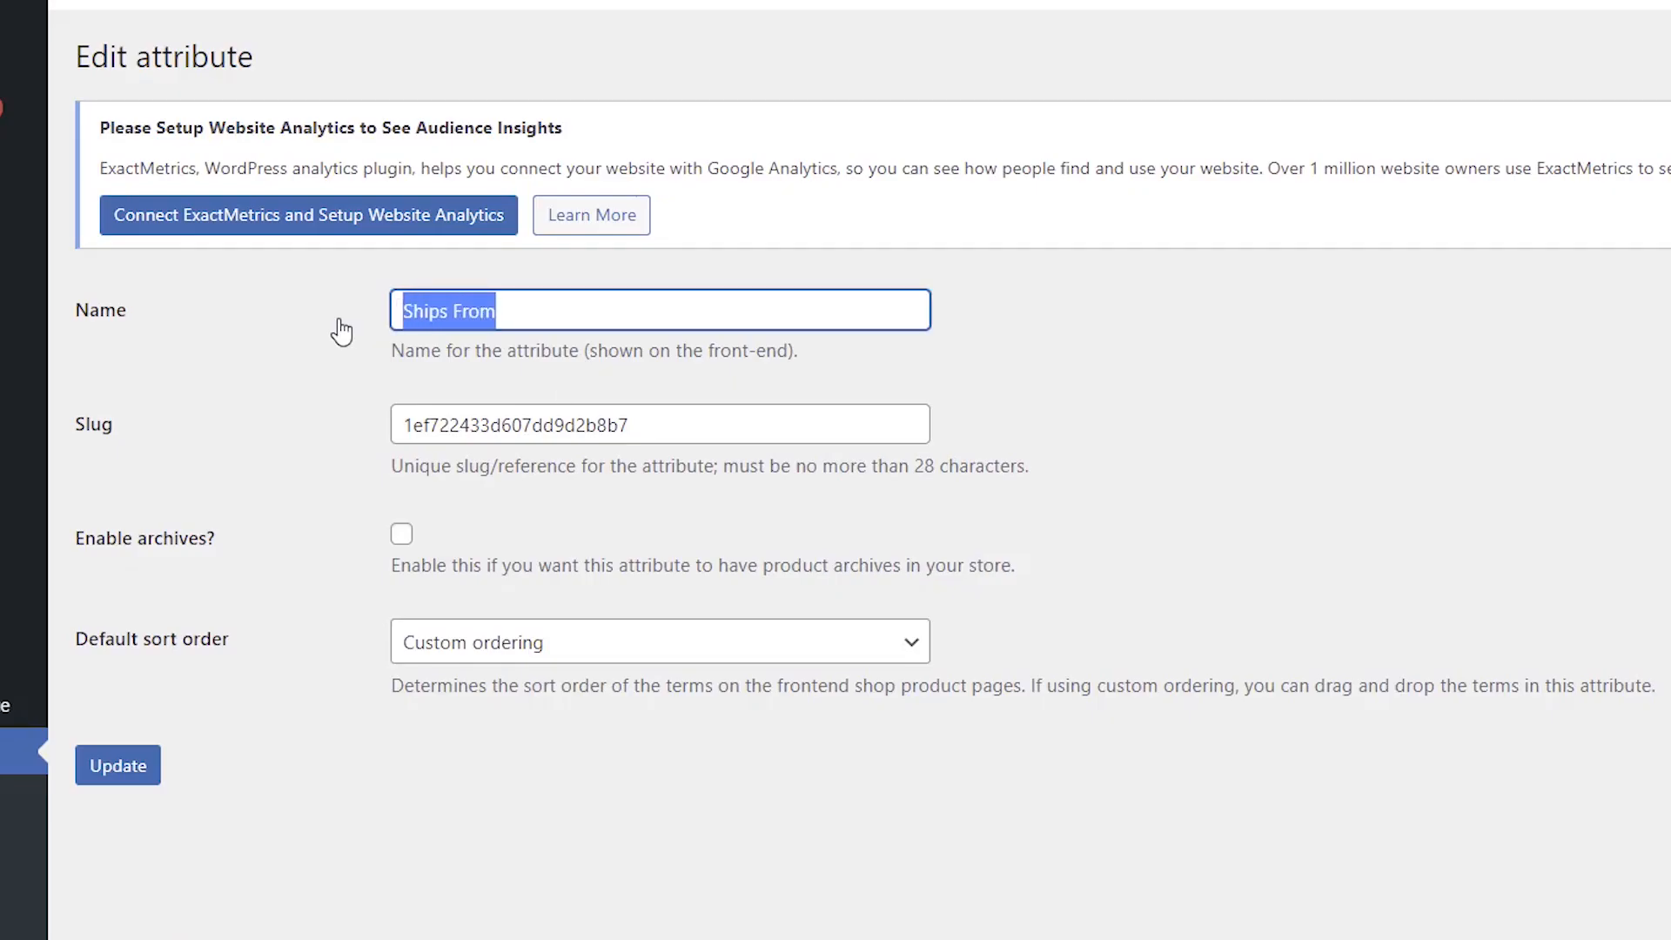
text(Your lo)
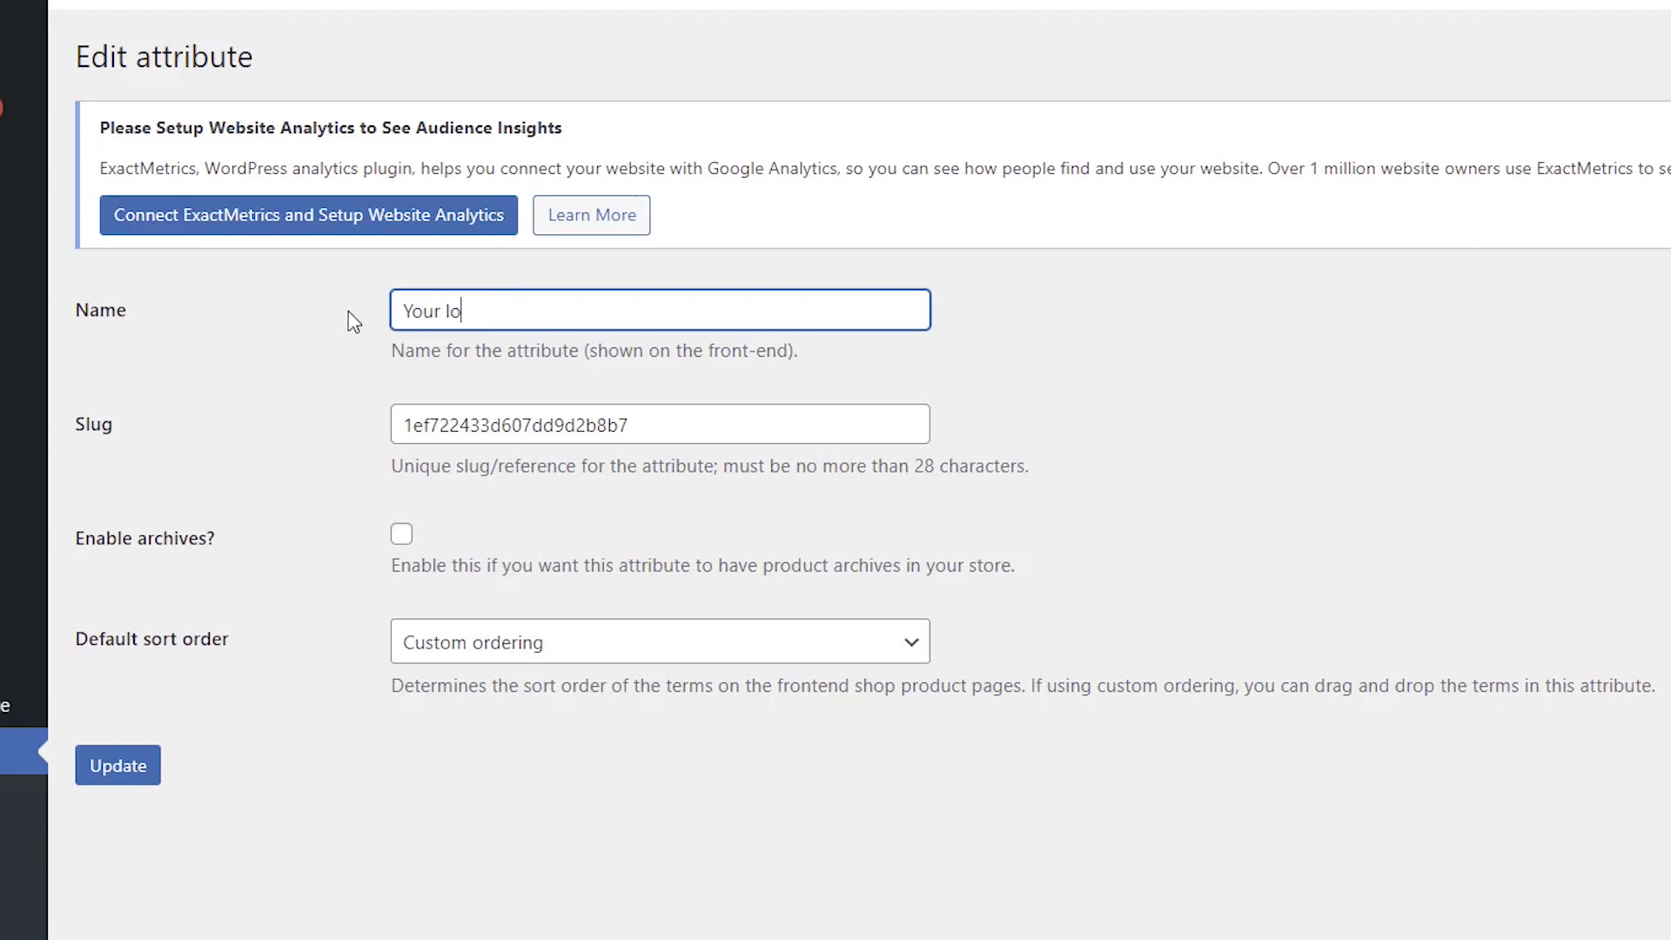
text(cation)
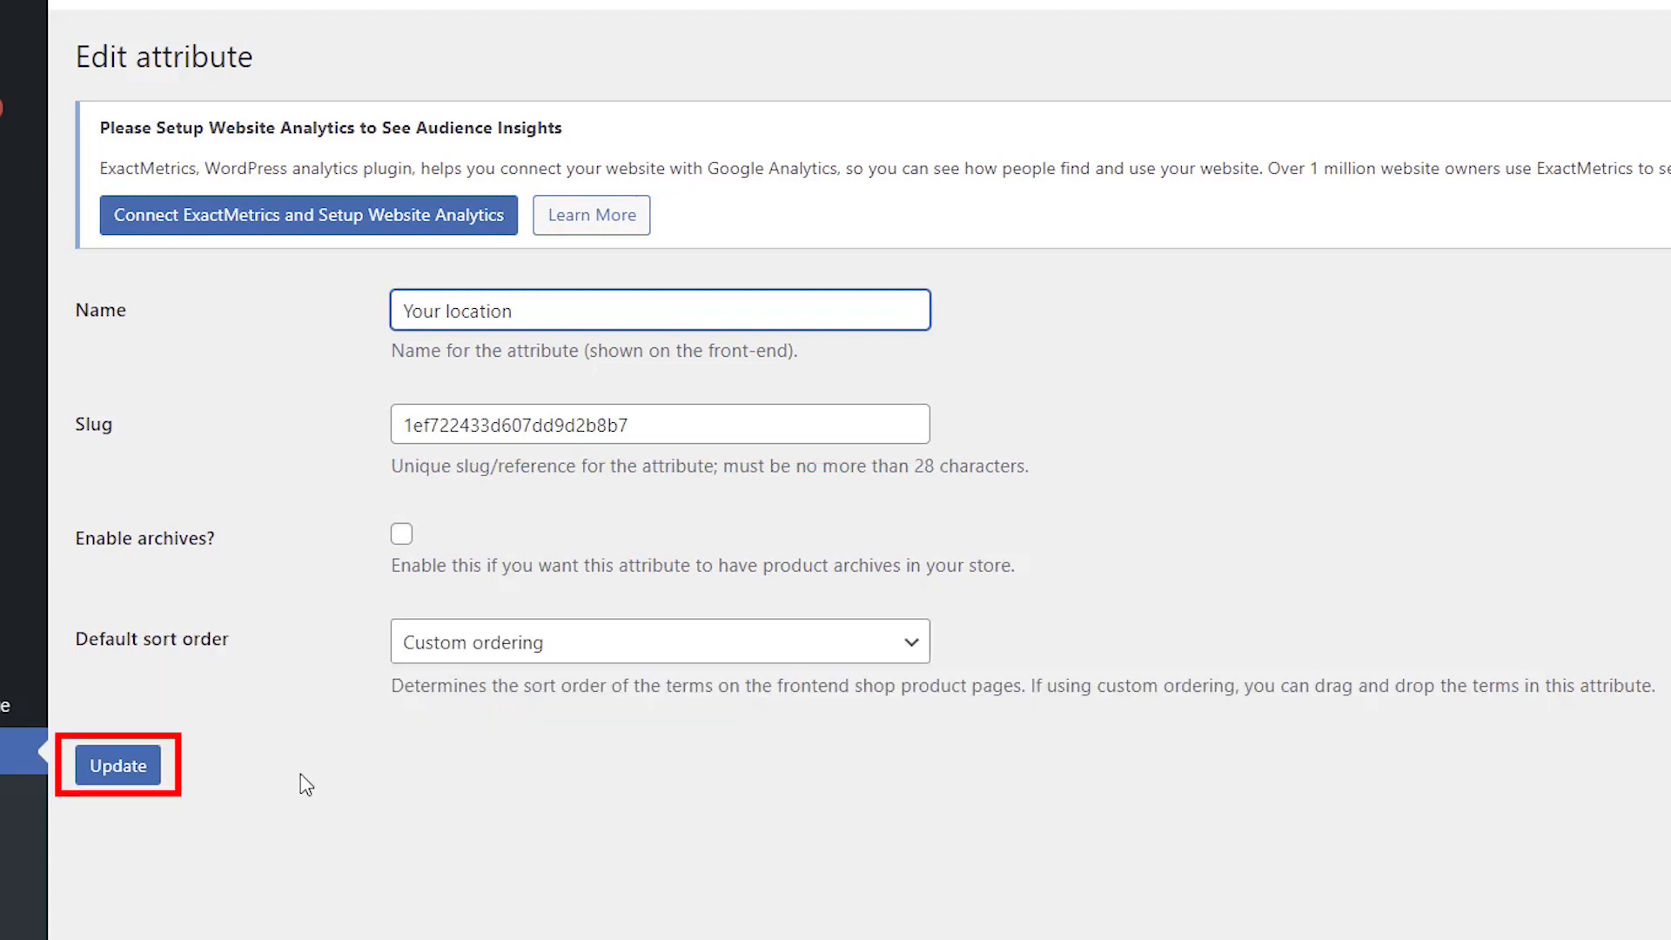
click(117, 765)
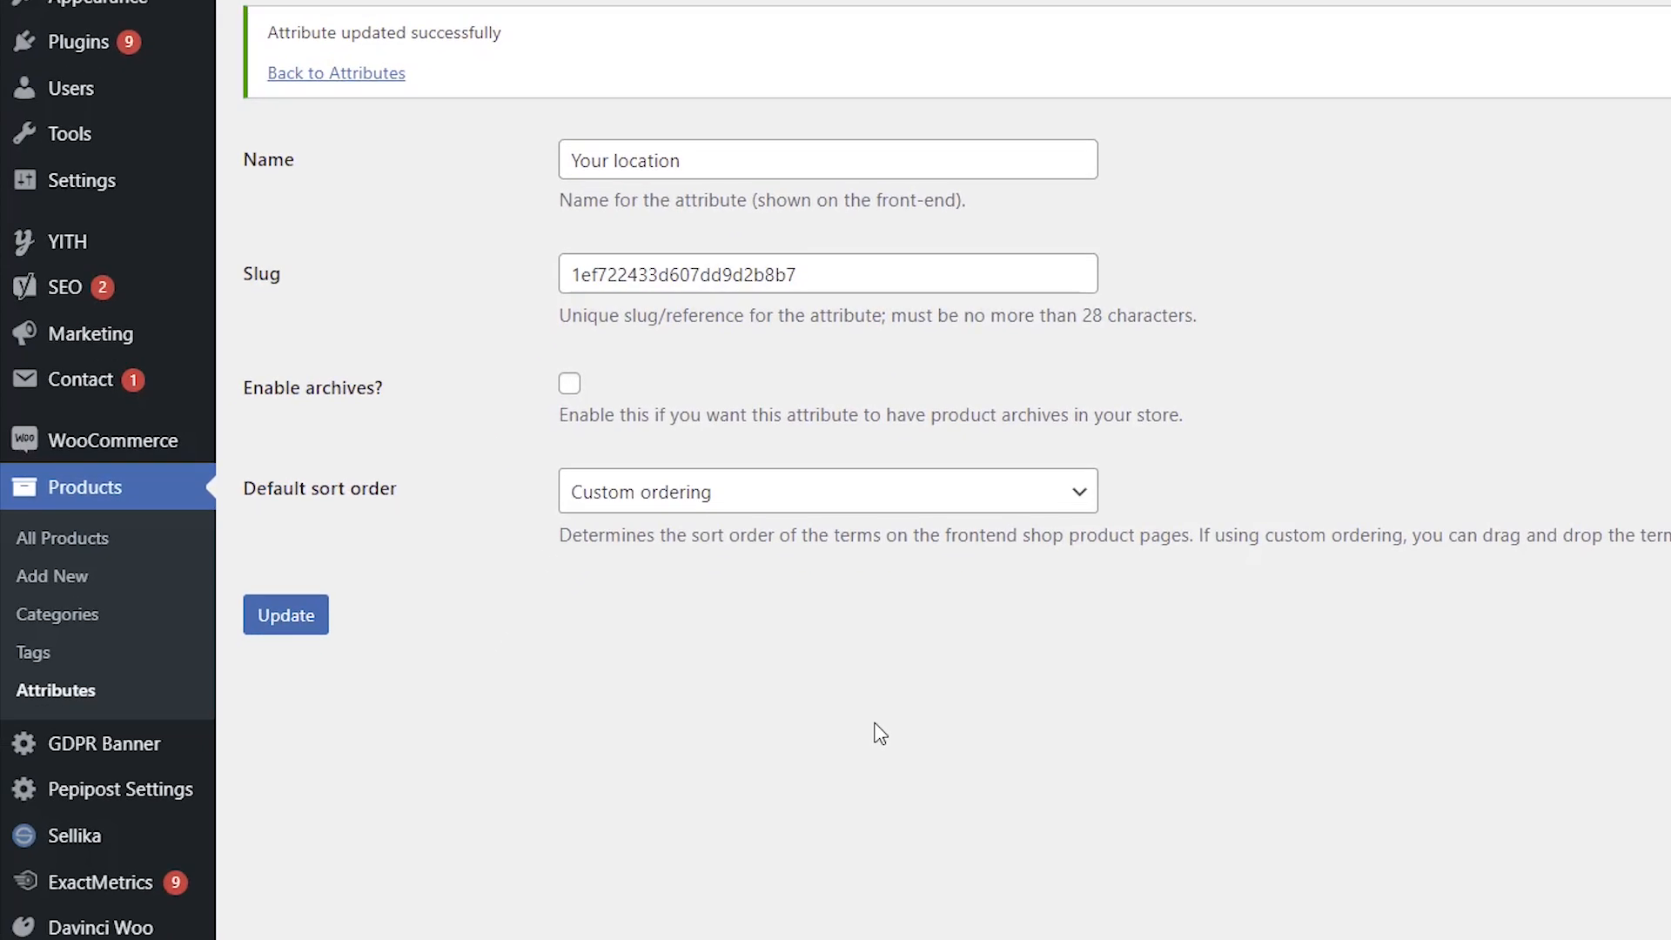
Open the terms of the Your location attribute and rename the China term to Outside US.
click(59, 699)
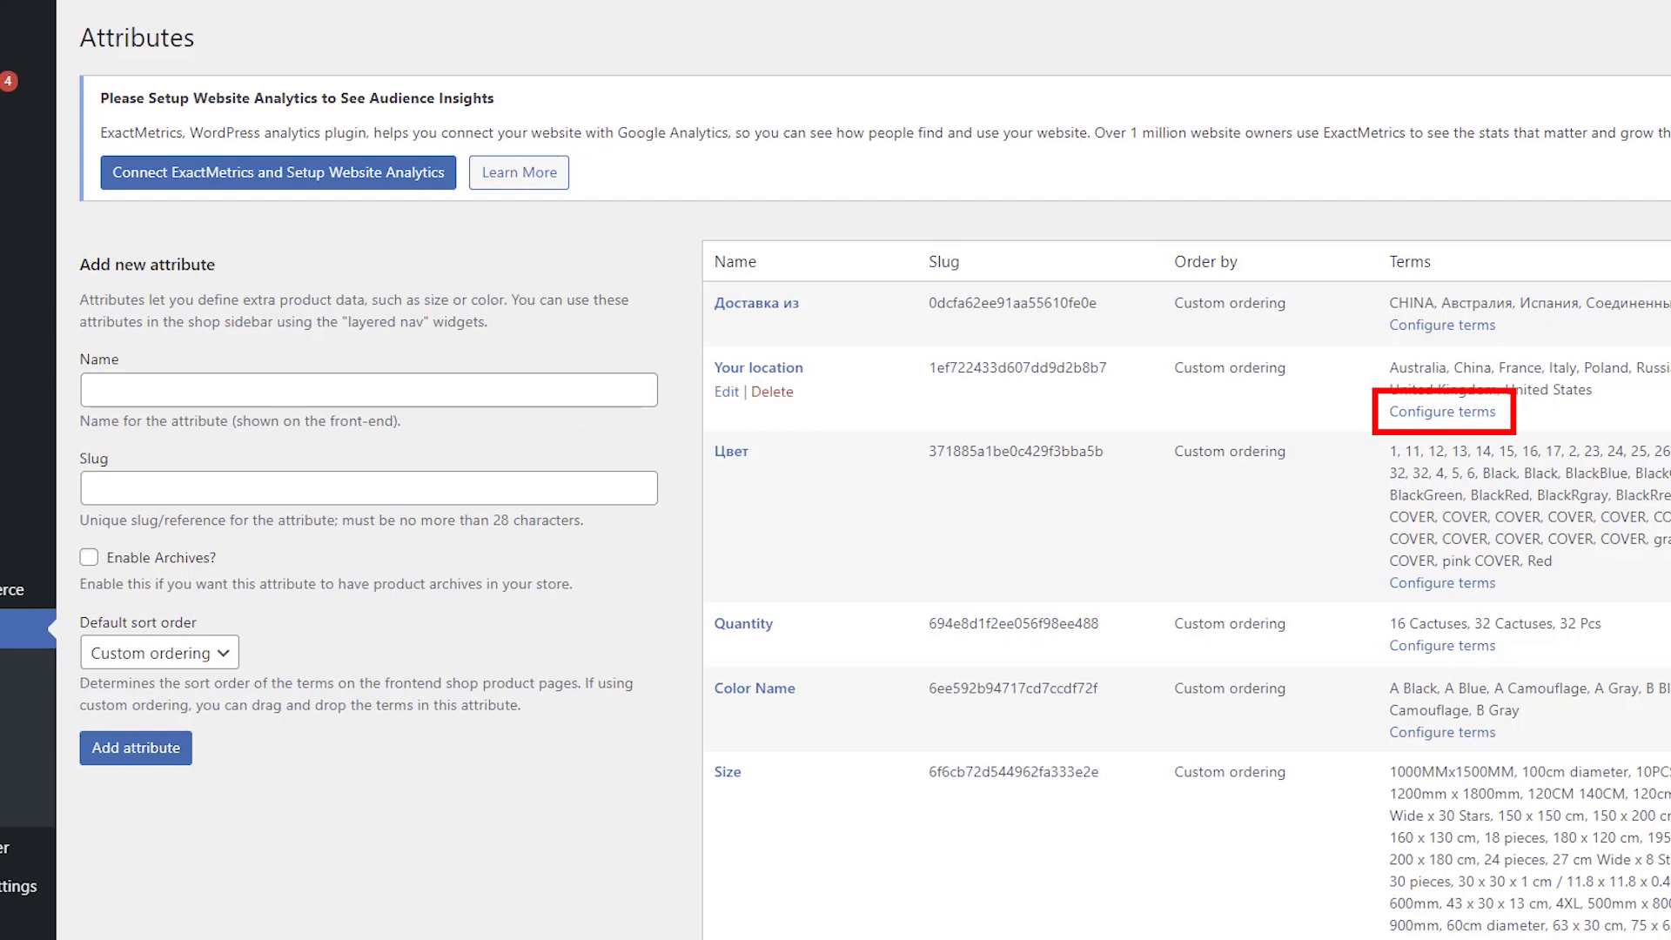
click(1477, 420)
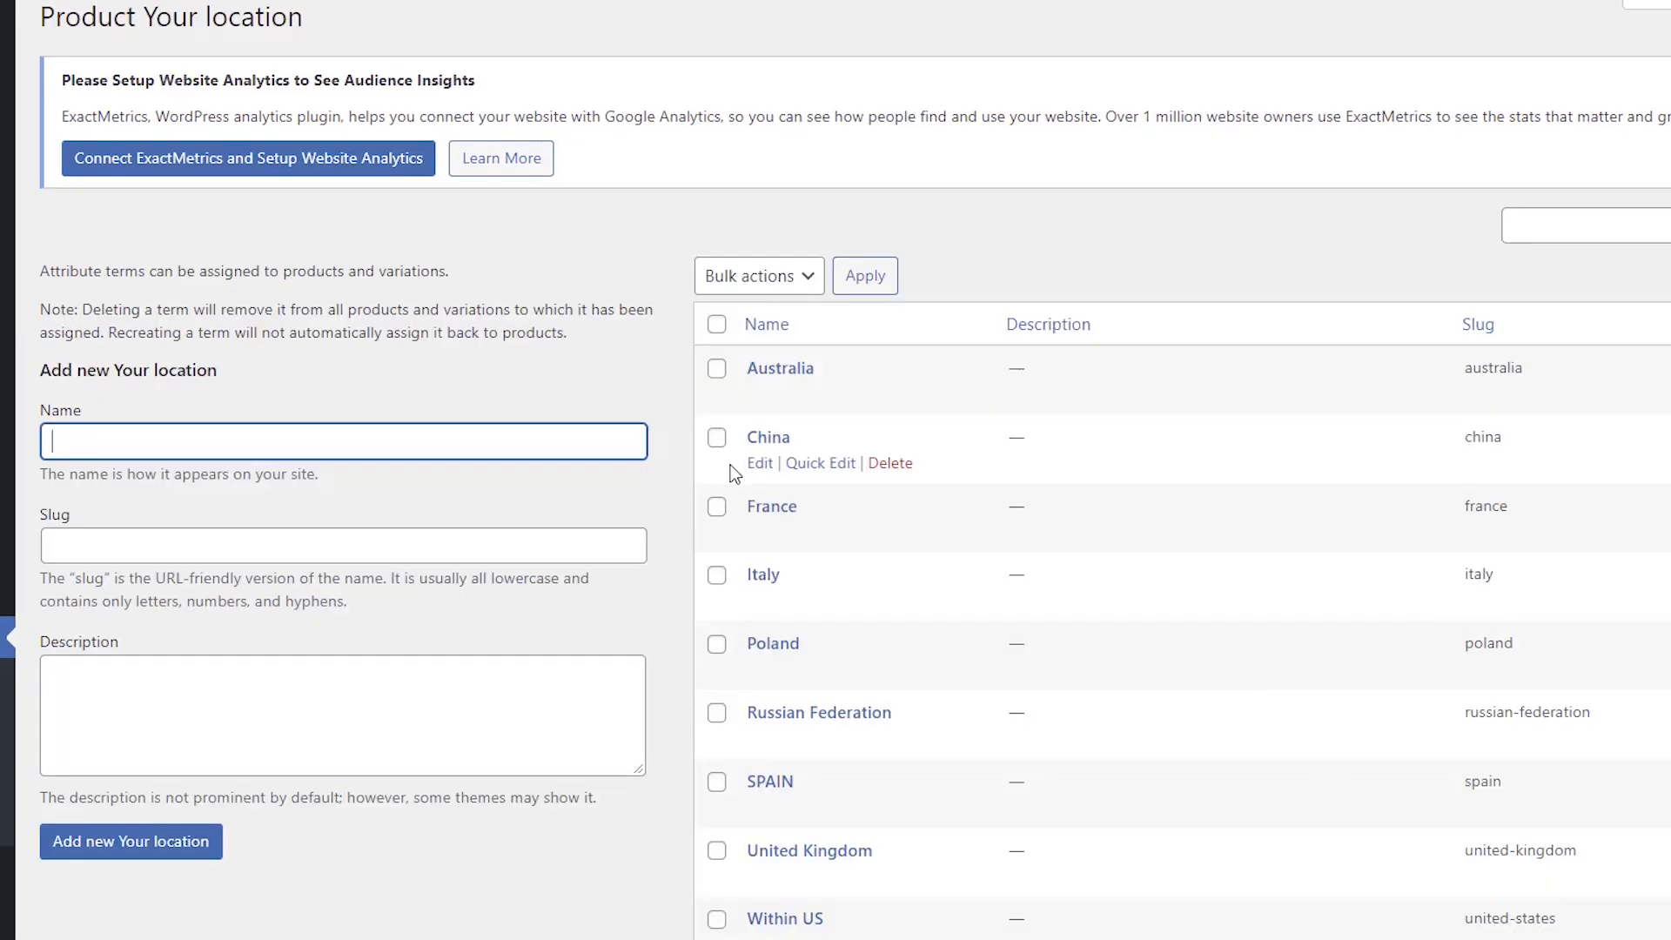
click(770, 470)
double_click(387, 249)
text(Outside US)
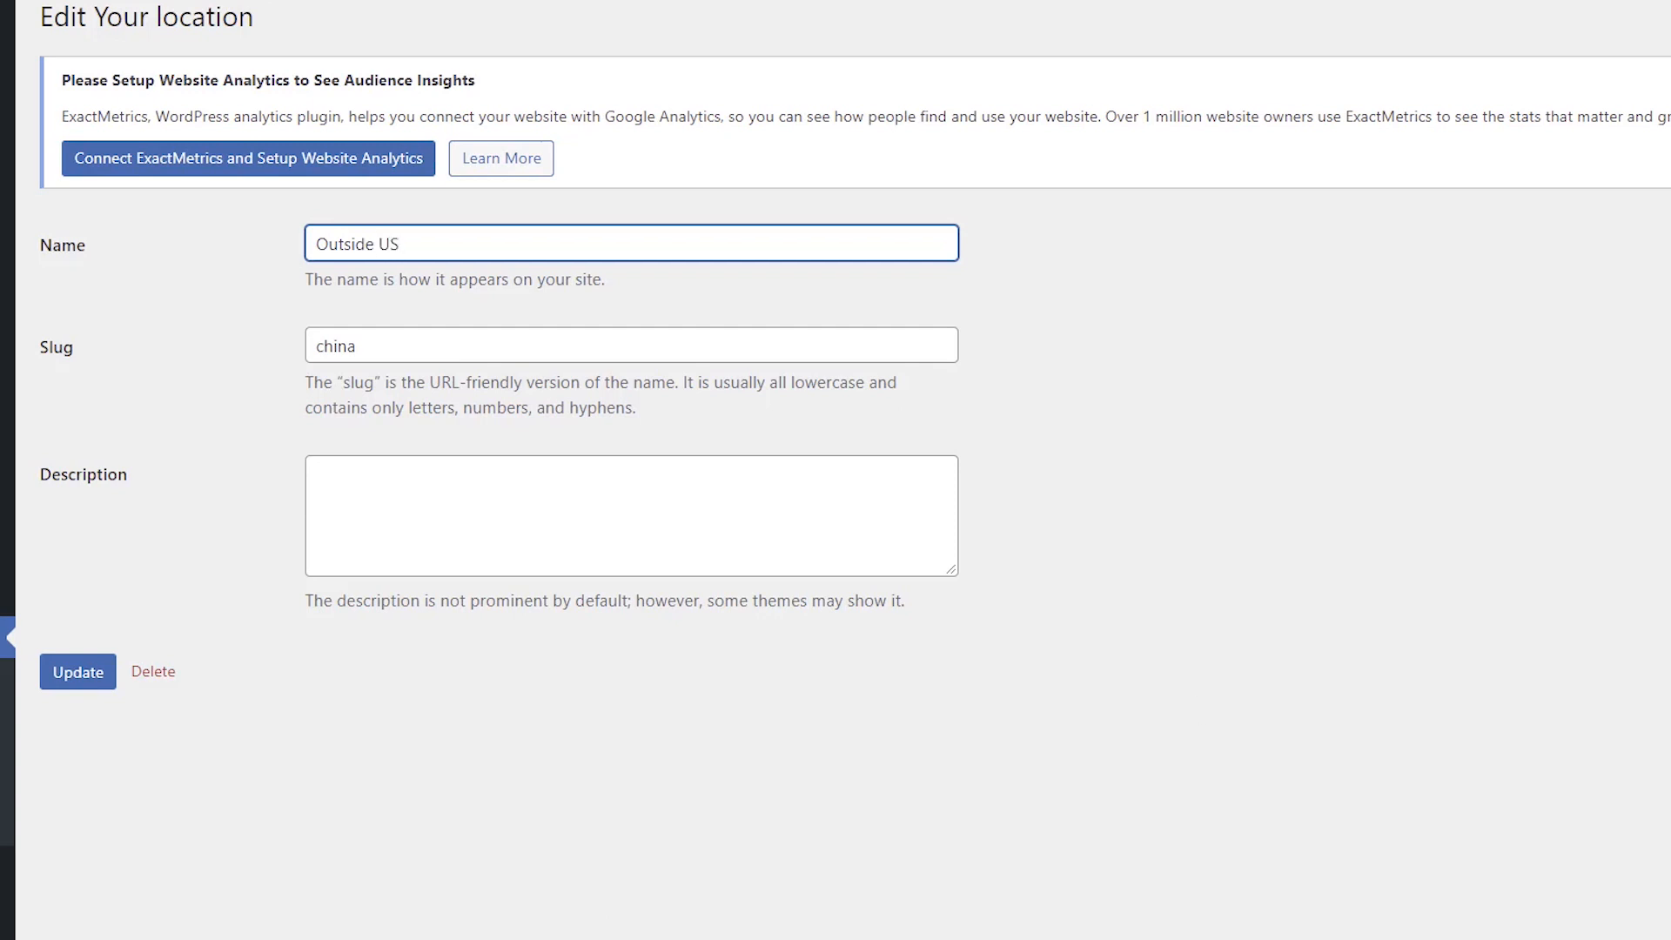
click(74, 679)
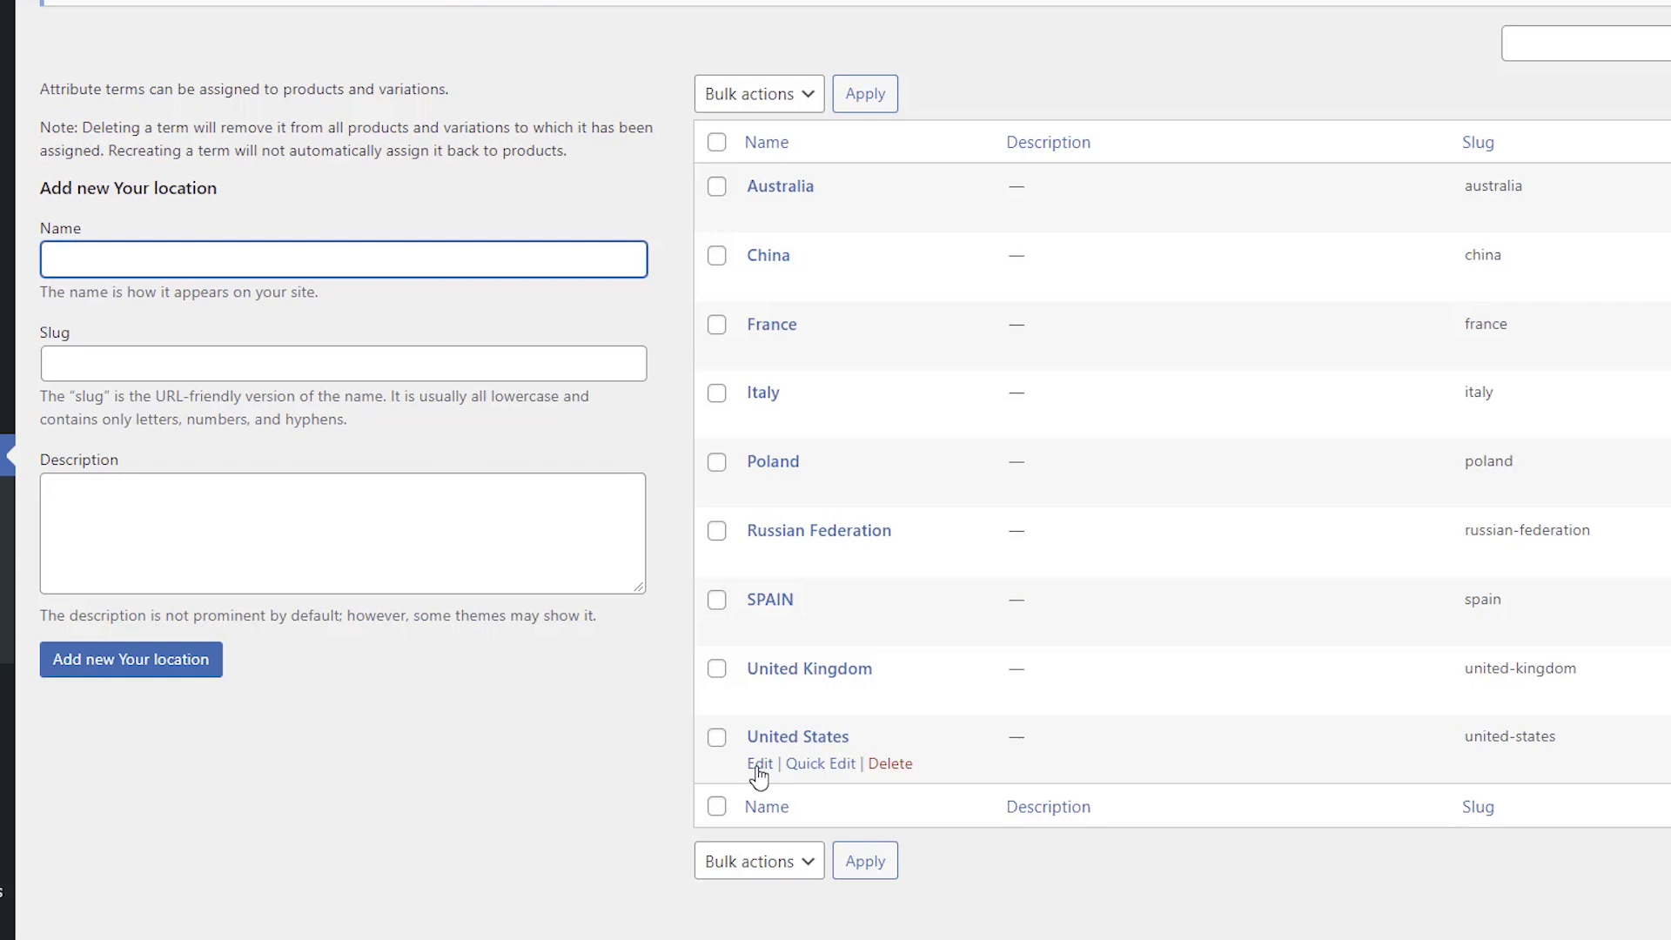
Rename the United States term of the Your location attribute to Within US.
click(750, 762)
drag(416, 245, 301, 248)
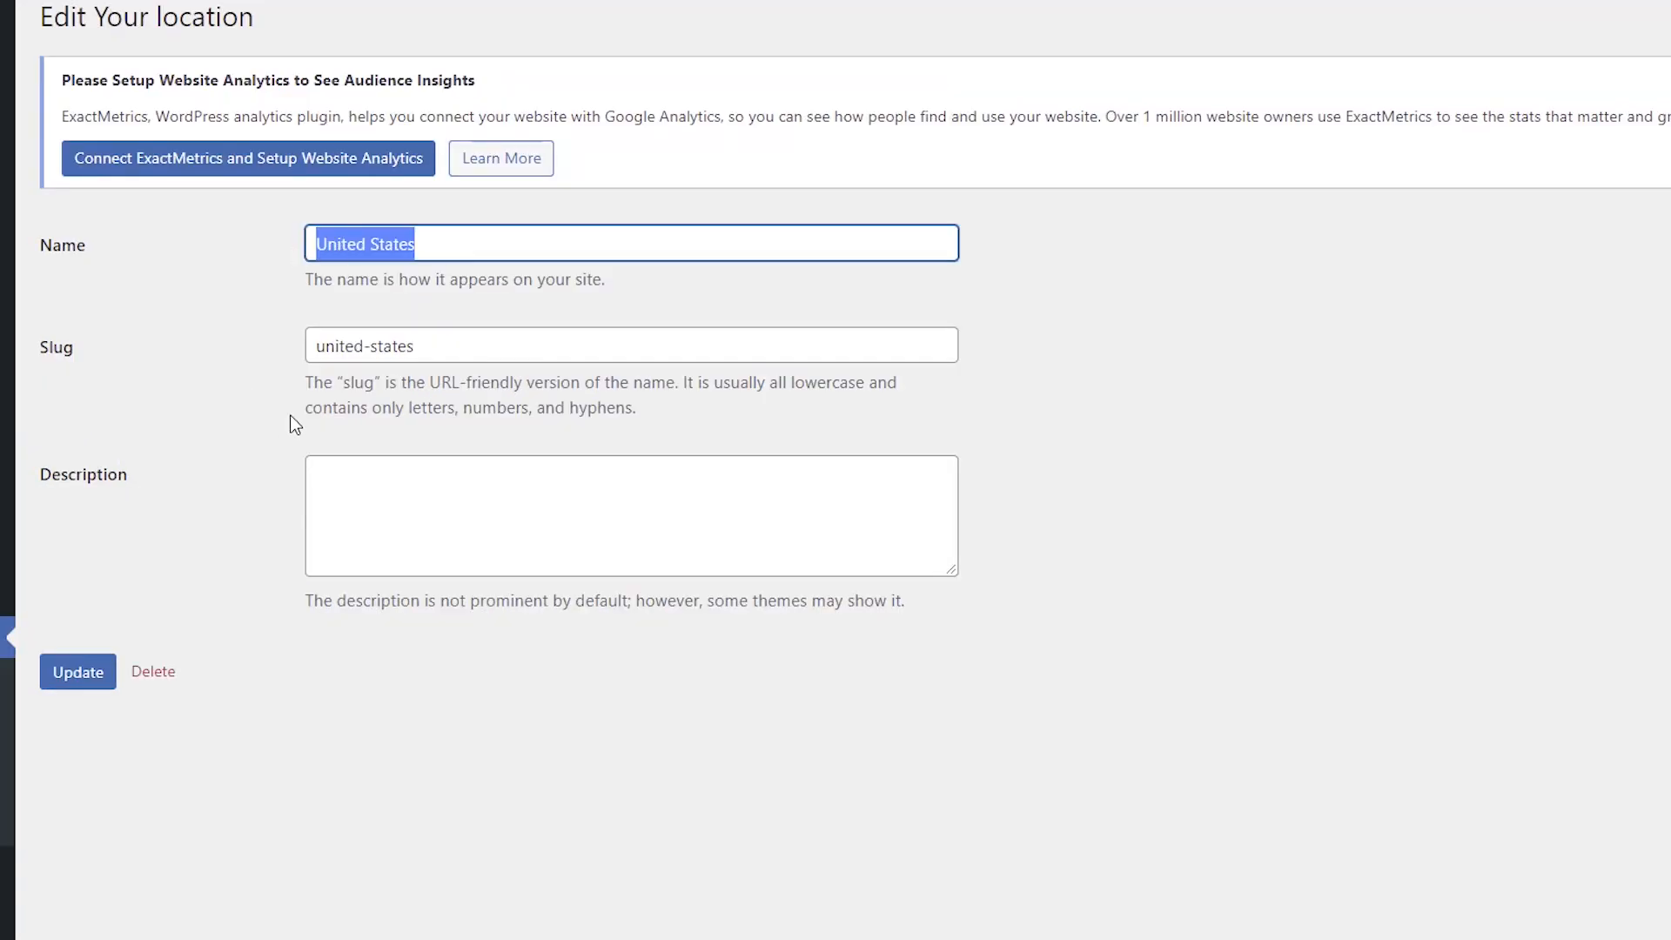
text(Within US)
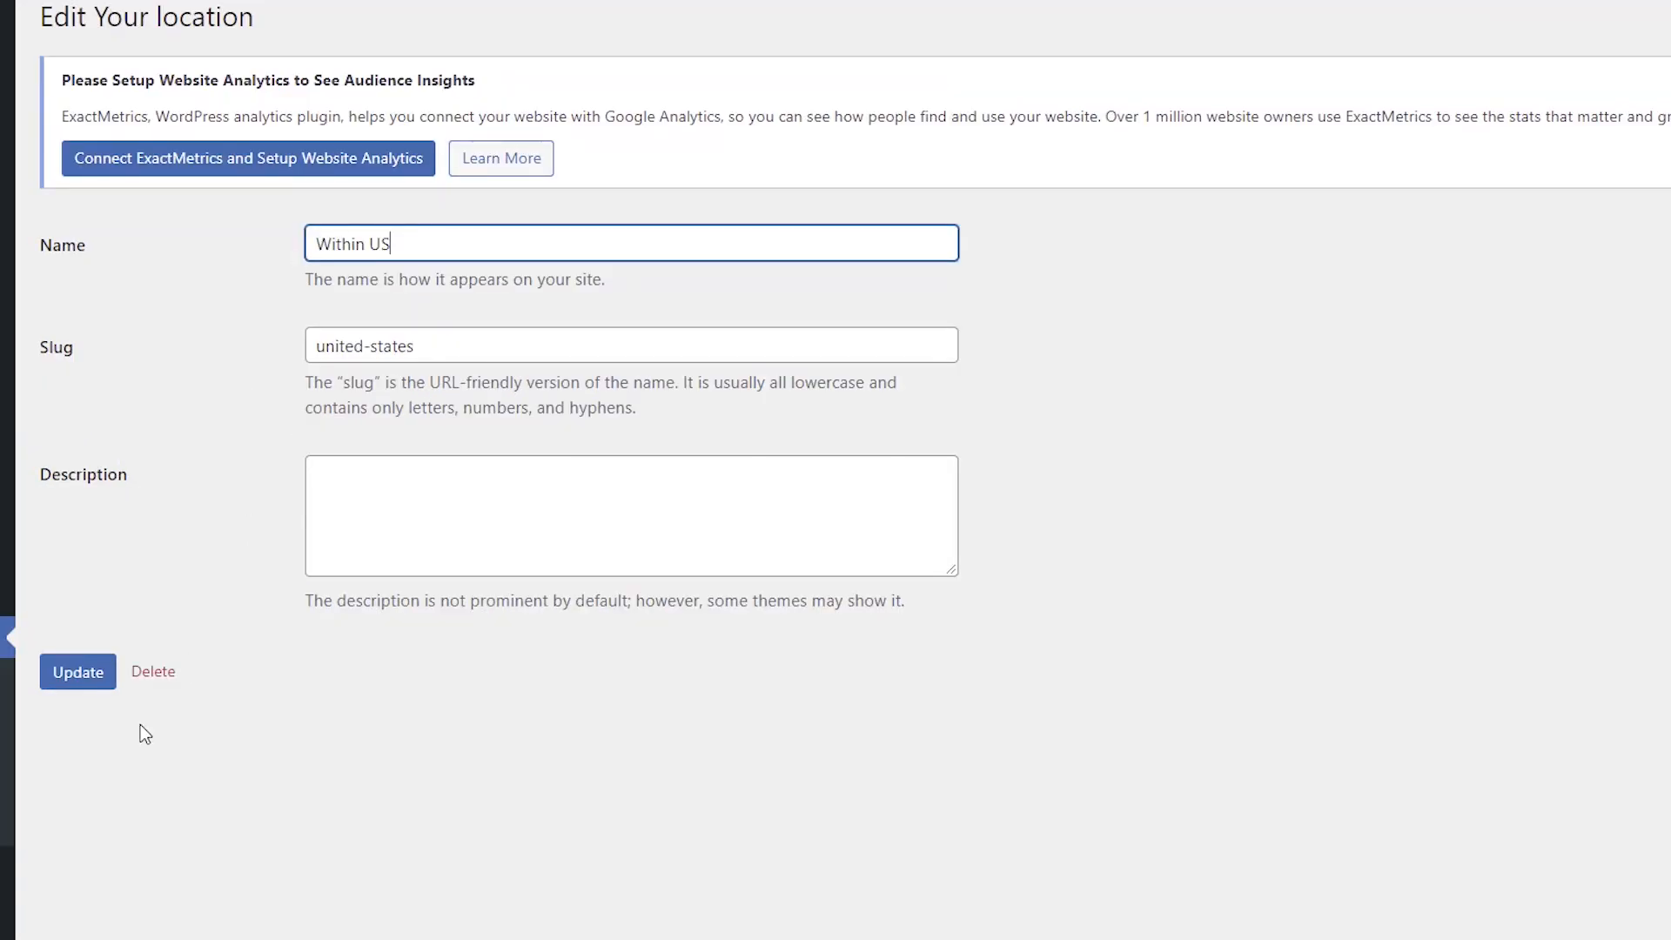
click(77, 679)
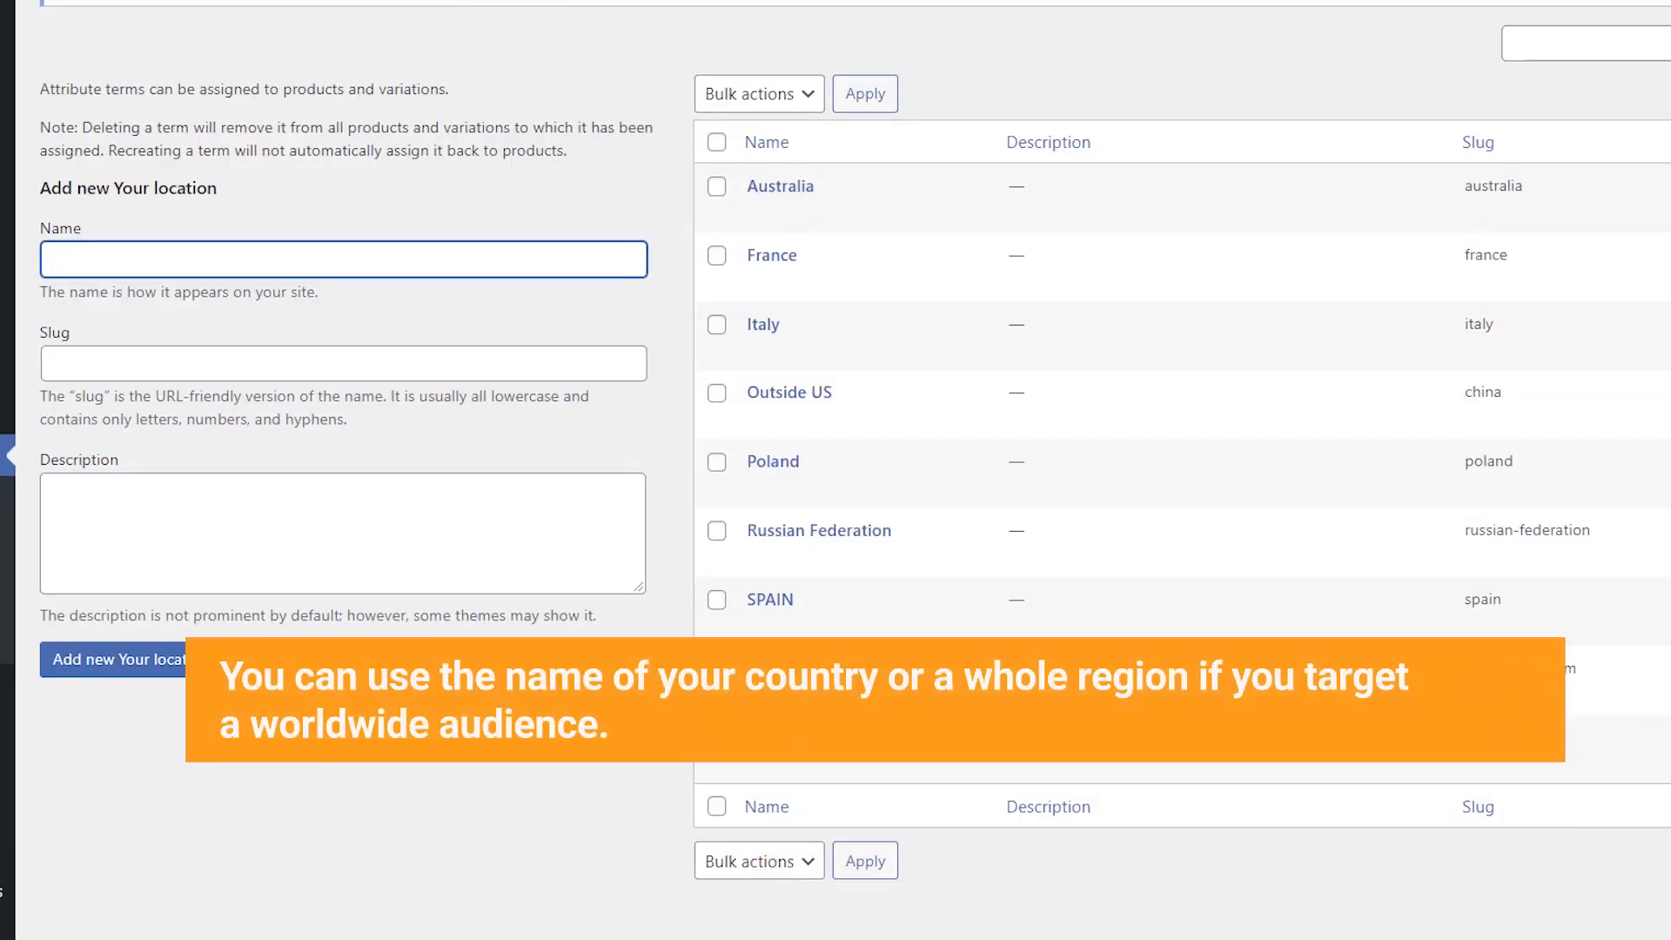
Bulk delete the Australia, France, Italy, Poland, Russian Federation, Spain and United Kingdom terms, keeping Outside US and Within US.
click(716, 668)
click(716, 600)
click(716, 530)
click(716, 461)
click(716, 324)
click(716, 255)
click(802, 97)
click(728, 149)
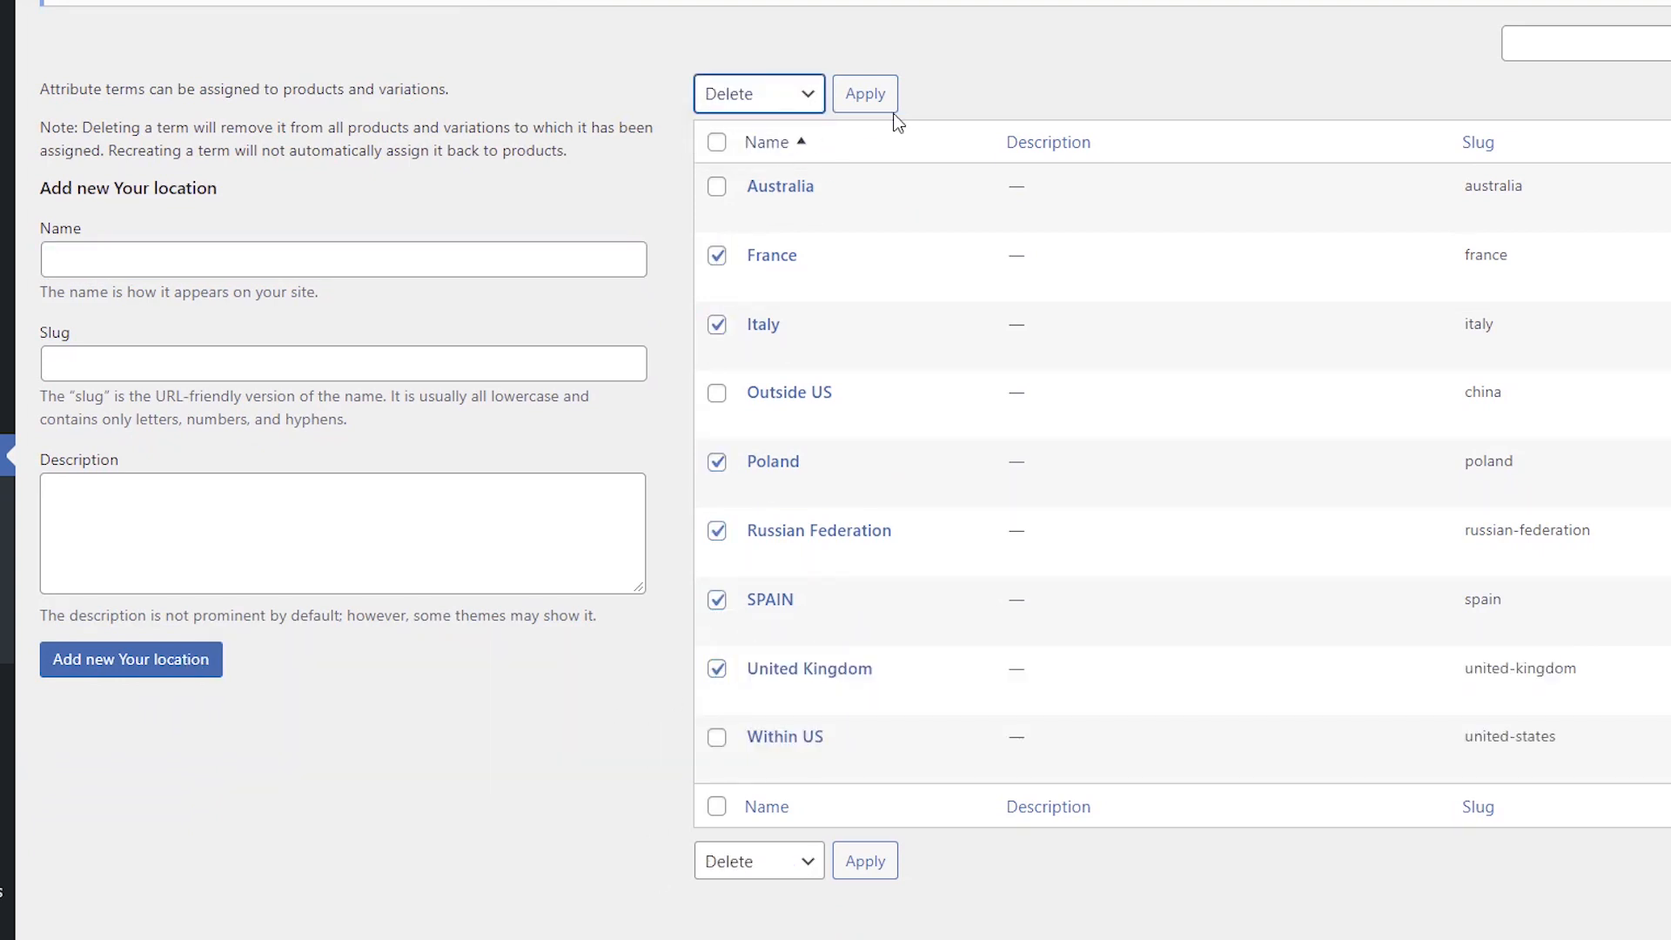
click(879, 100)
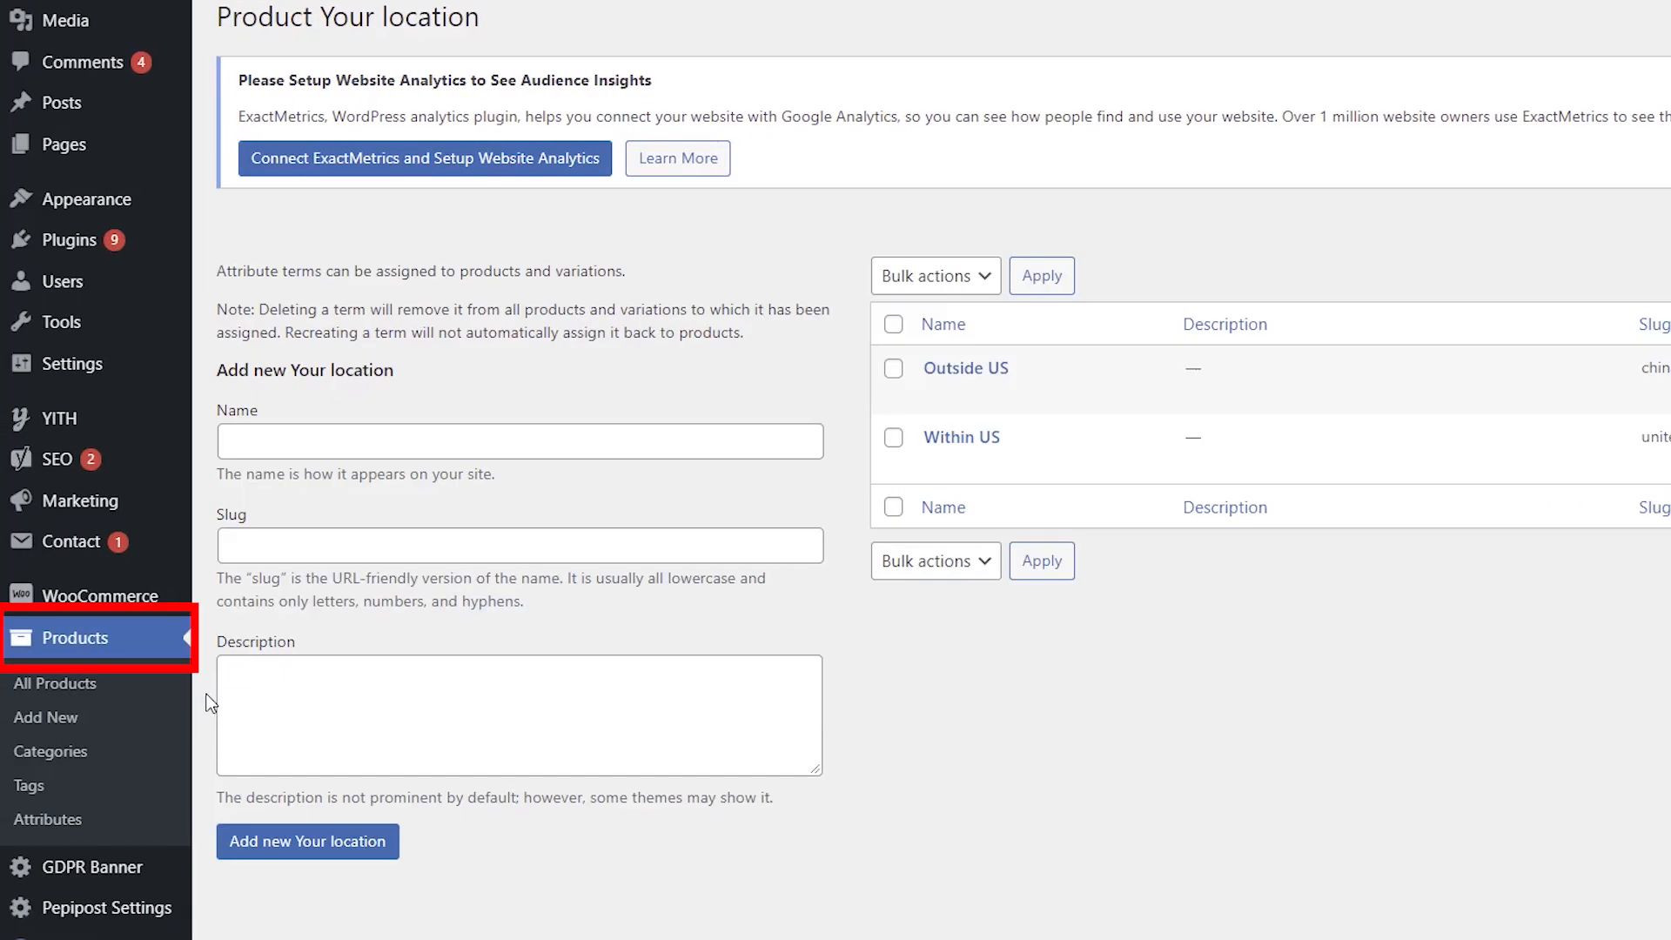
Open the rattan pen holder product for editing and examine its Your location attribute values and its variations.
click(111, 687)
click(387, 544)
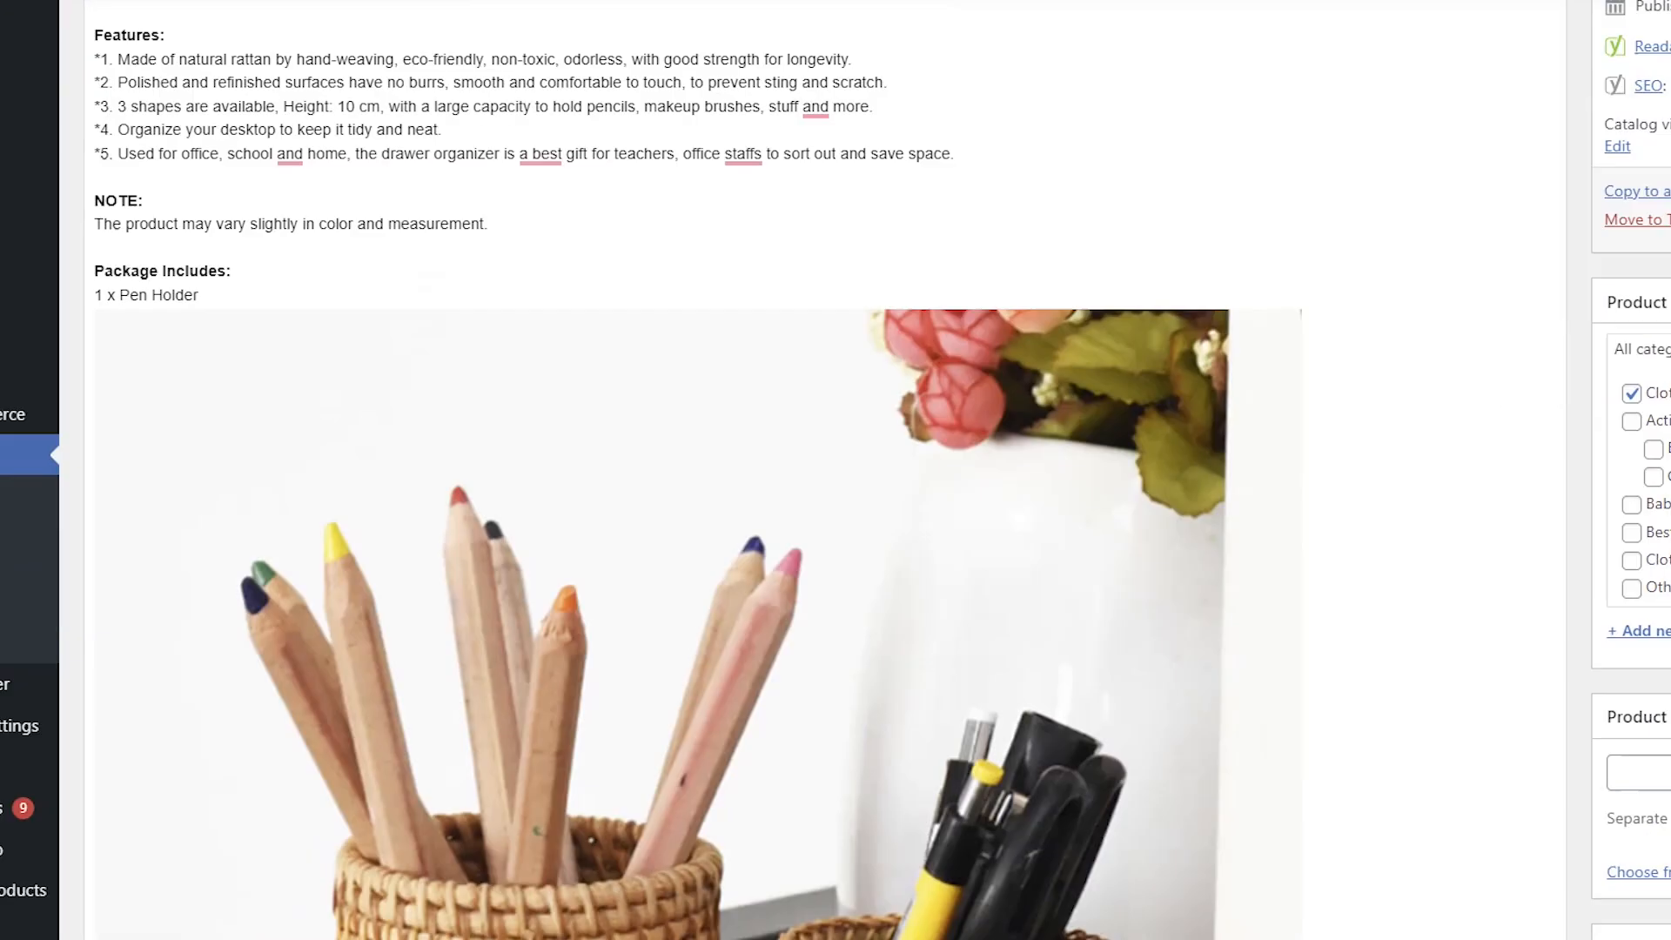
scroll(827, 470, down, 15)
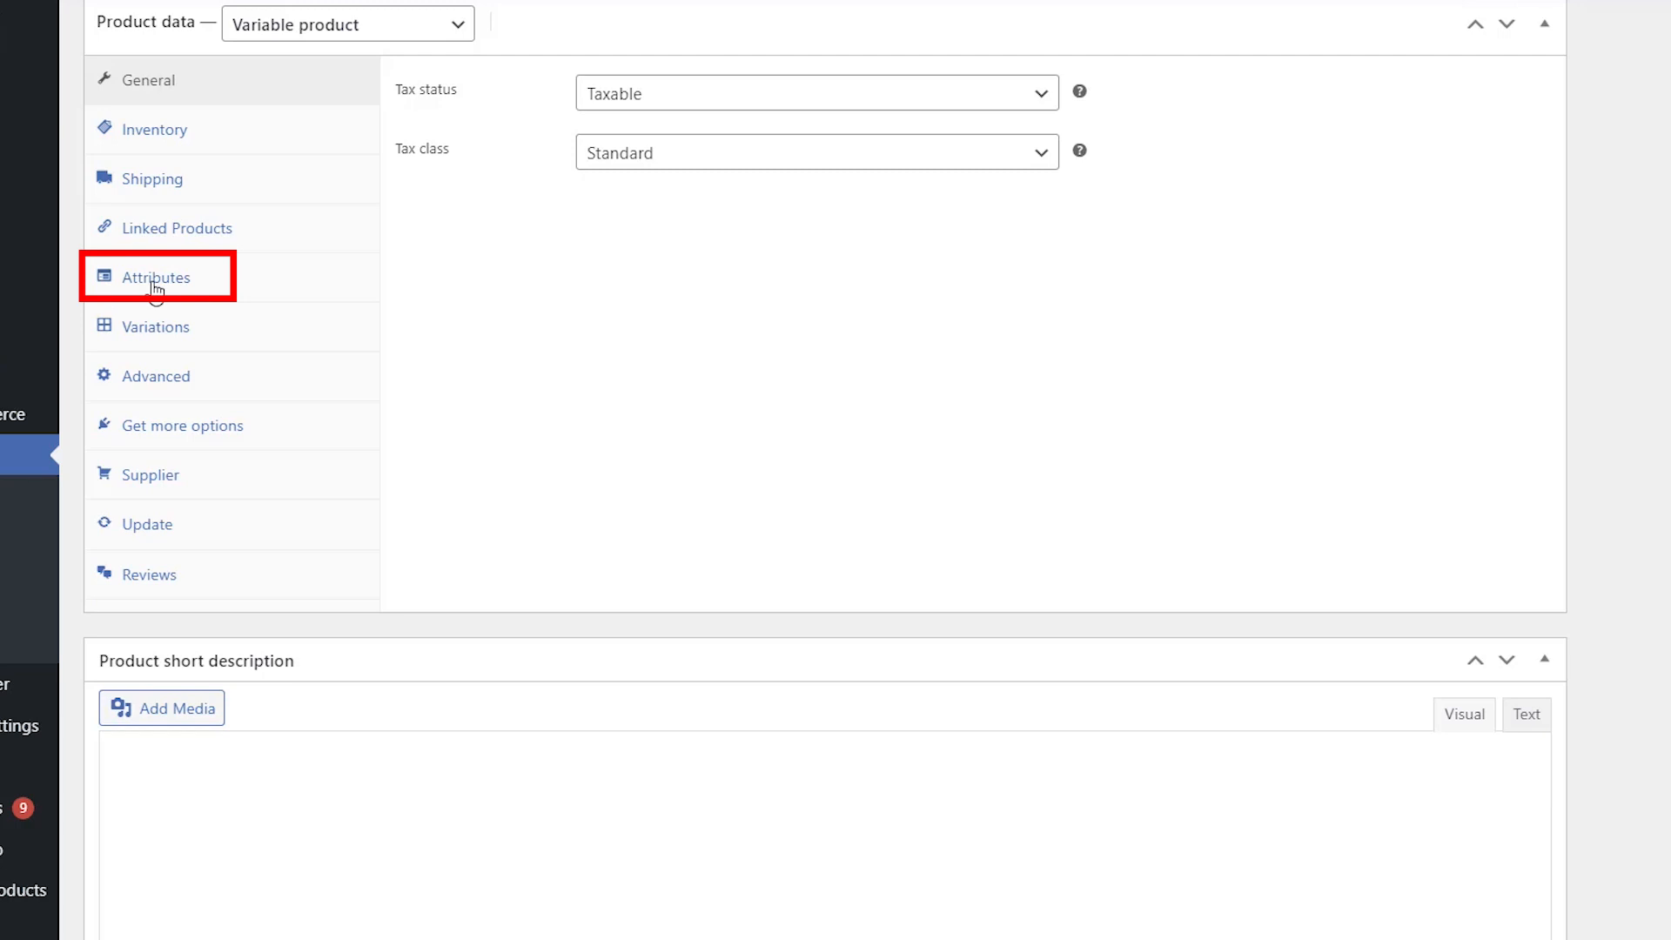
click(156, 287)
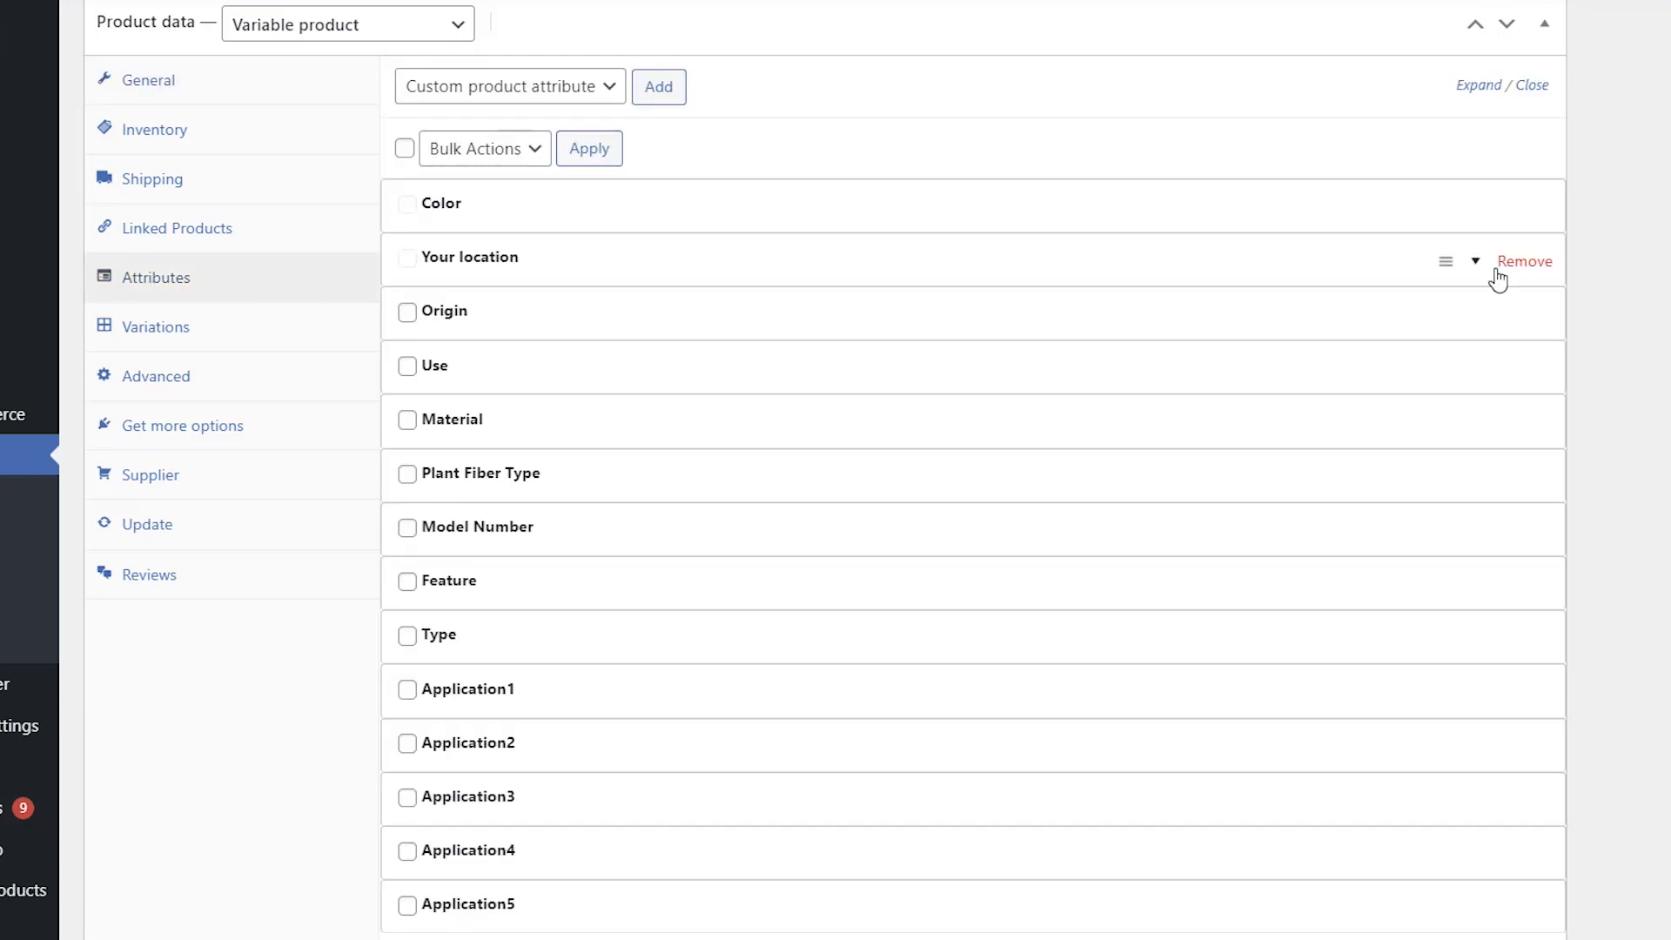
click(1477, 268)
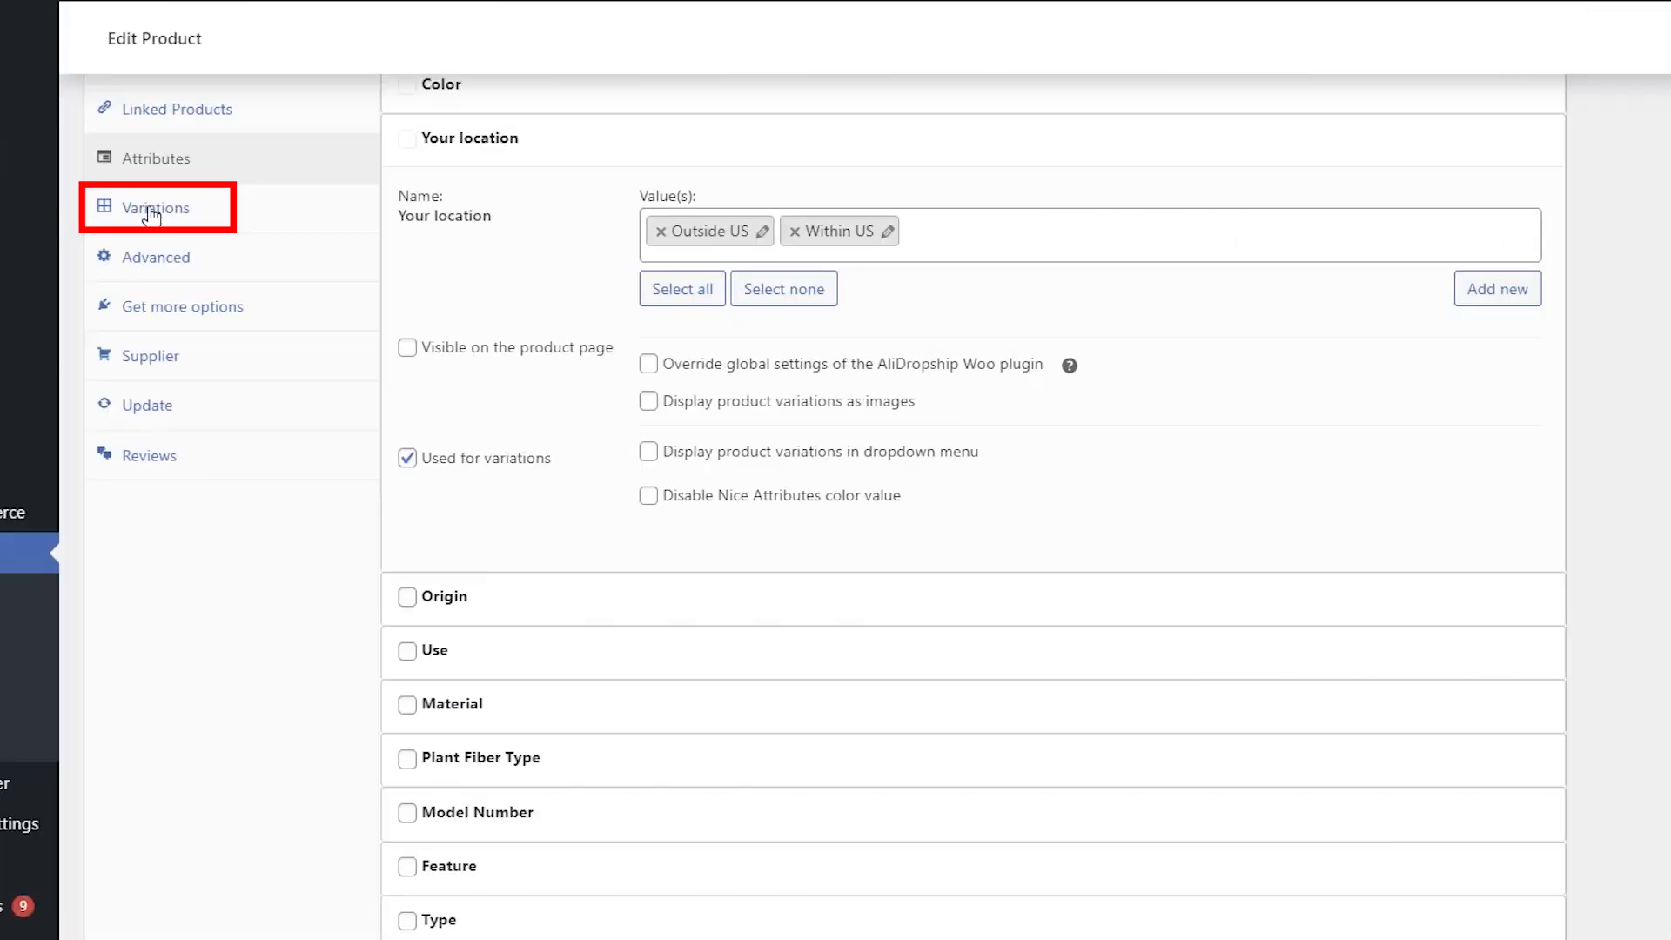
click(157, 209)
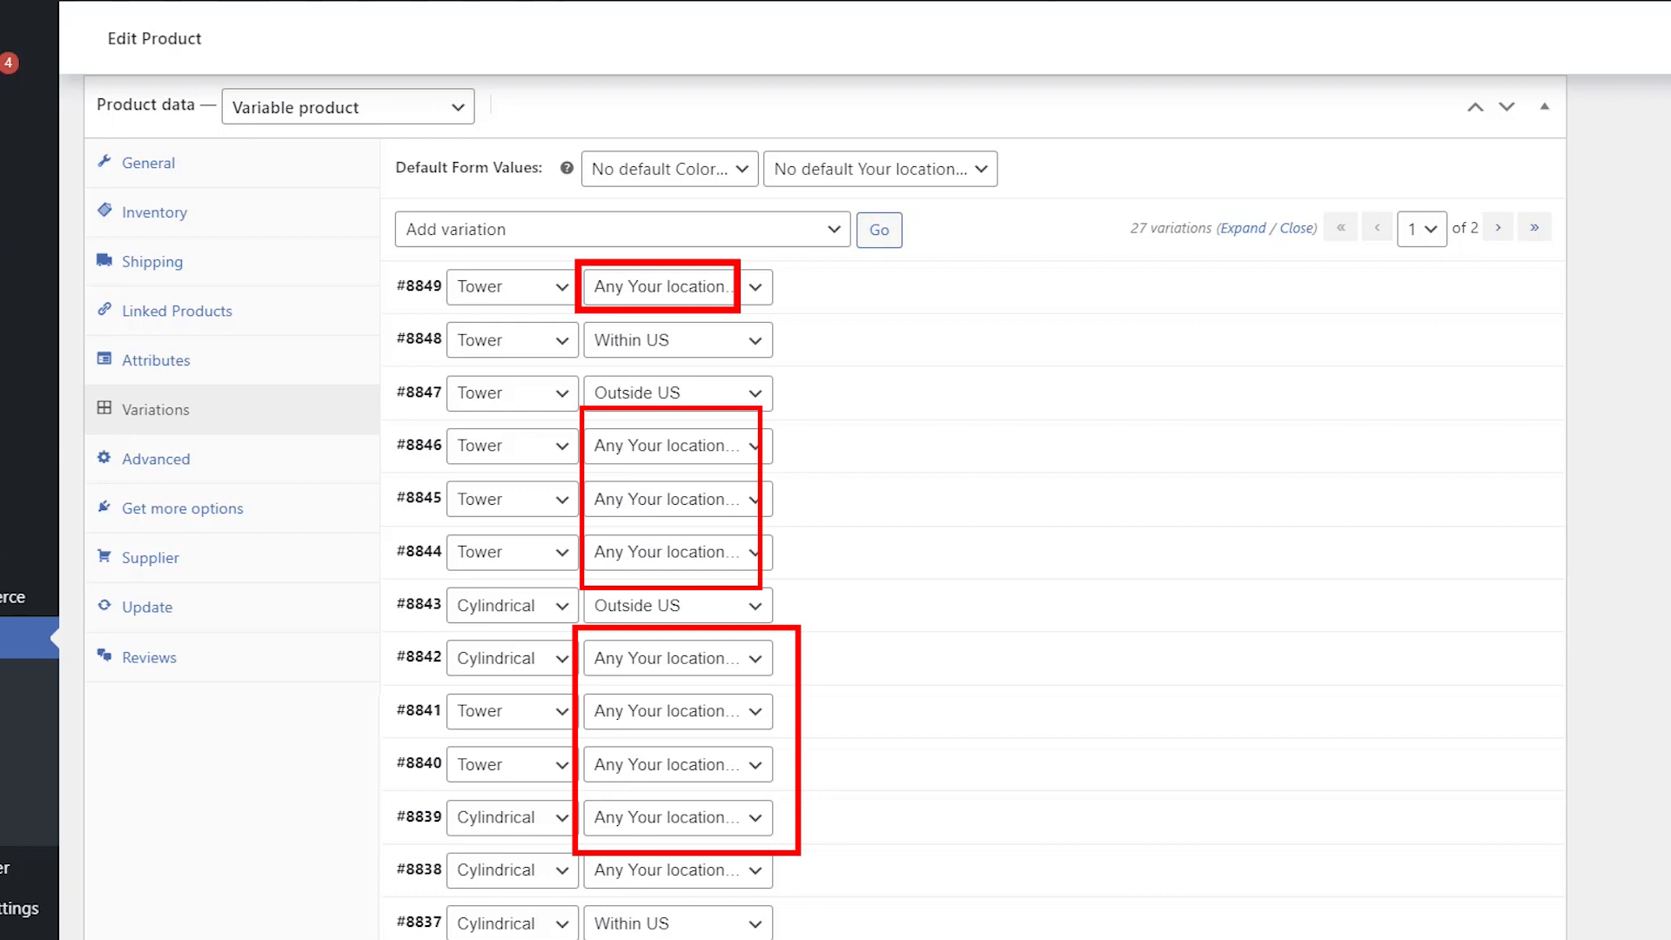
Remove every product variation set to Any Your location, keeping only the Within US and Outside US variations.
click(1521, 290)
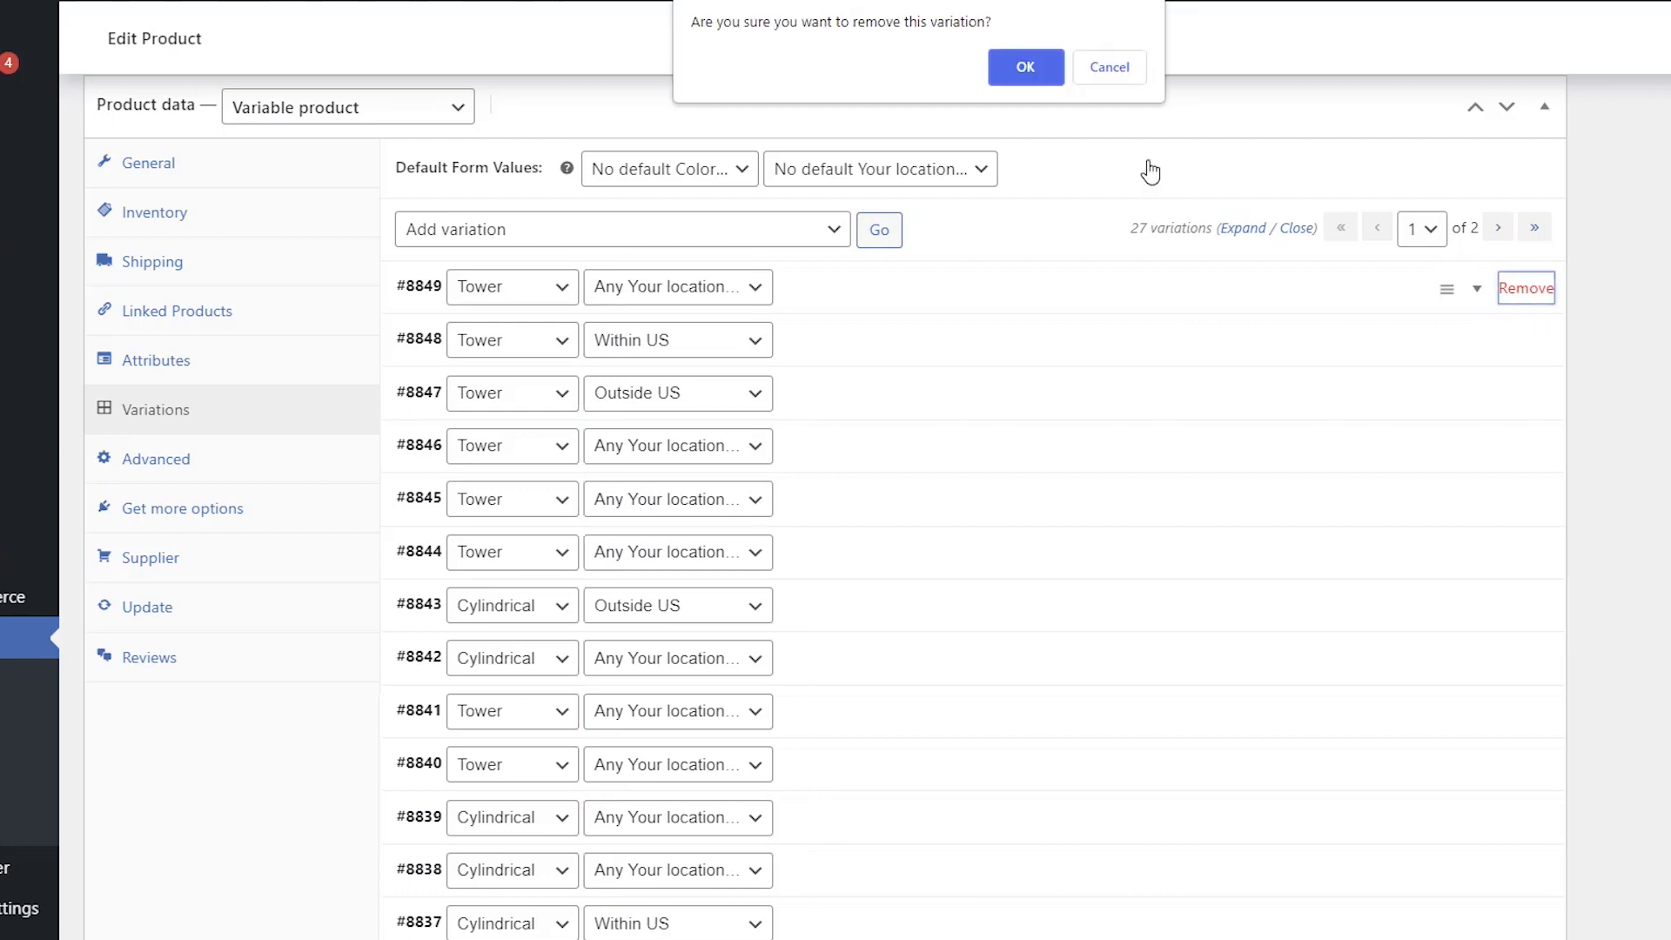
click(1025, 70)
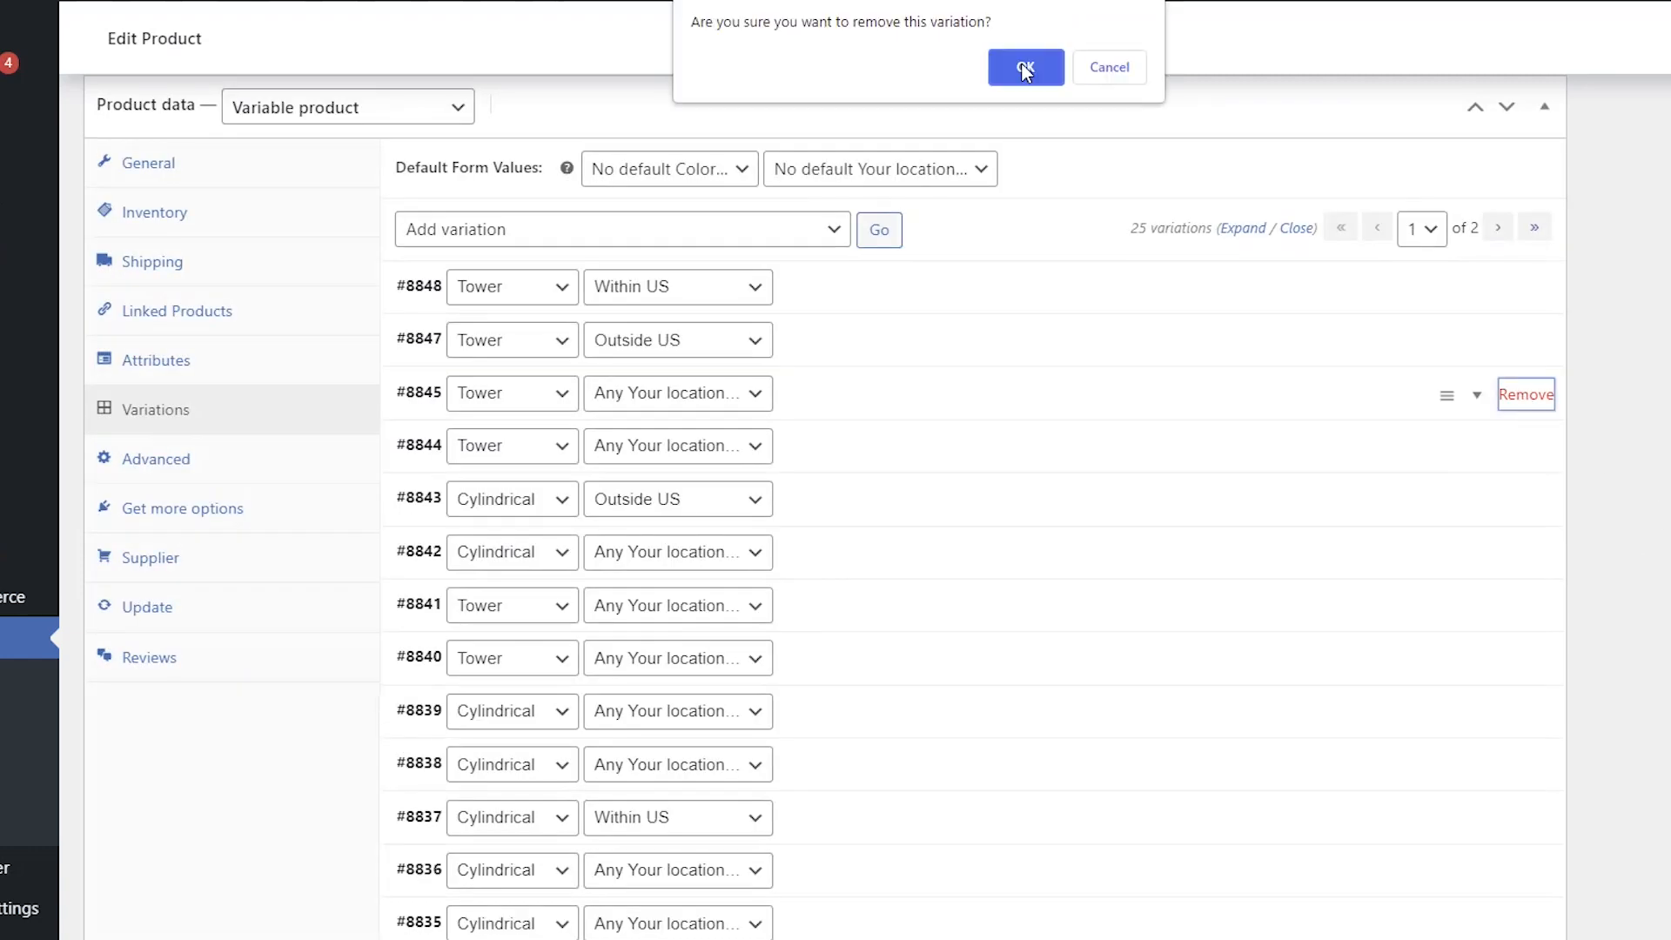
click(1025, 70)
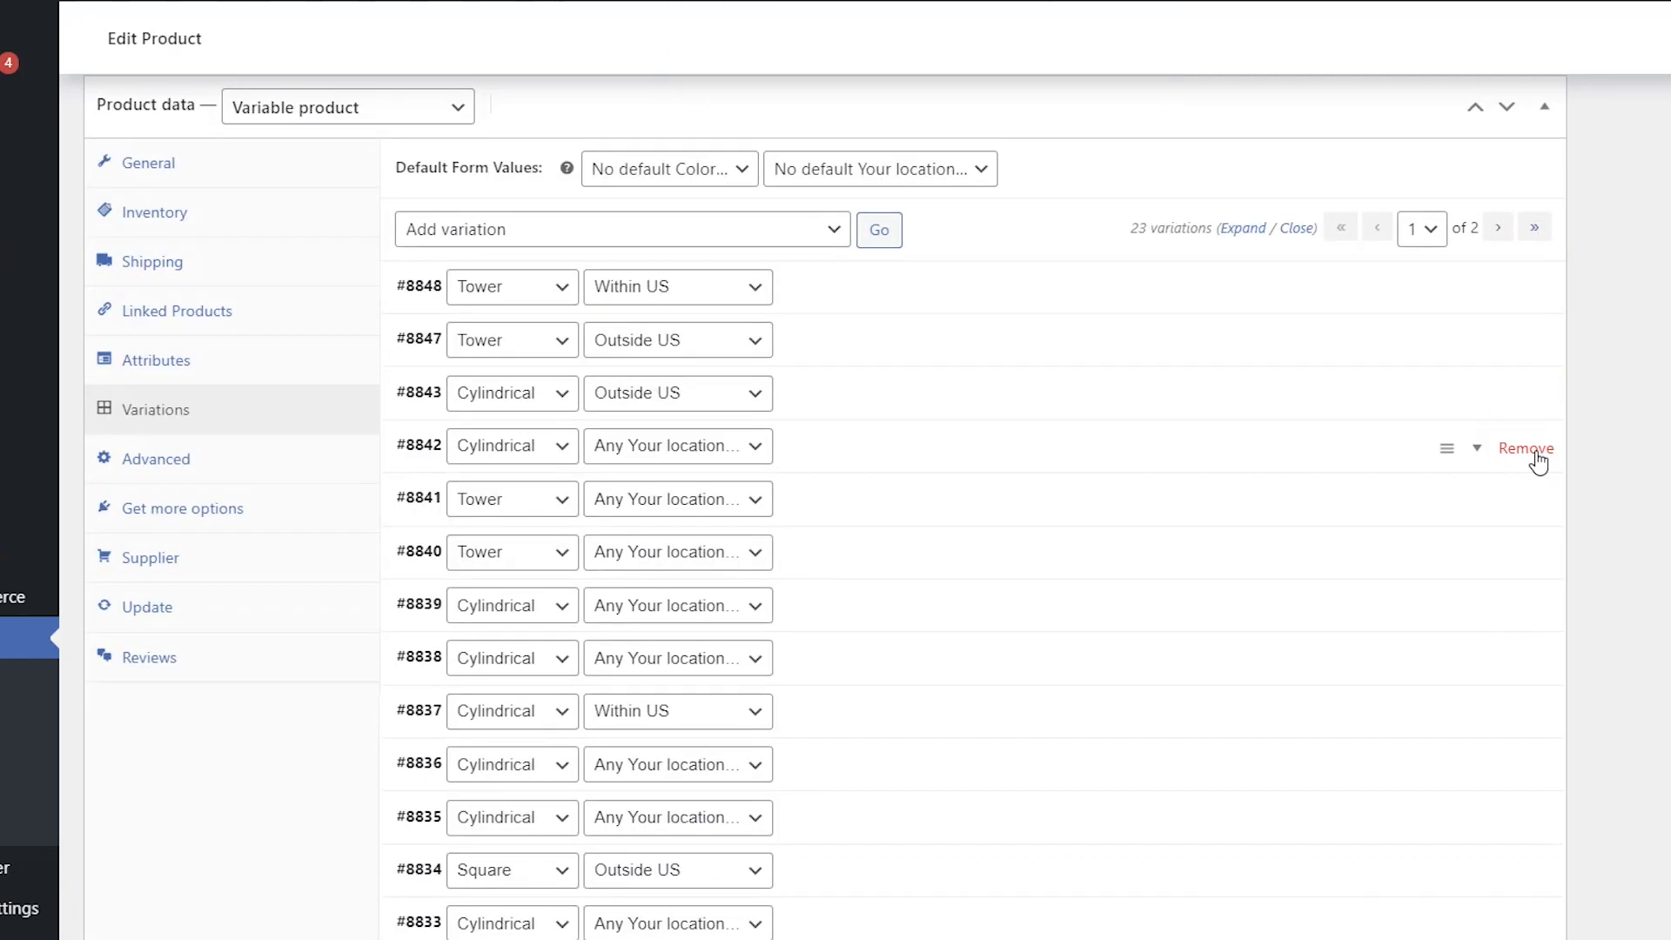
click(1538, 558)
click(1025, 70)
click(1538, 558)
click(1025, 70)
click(1536, 558)
click(1025, 69)
click(1537, 558)
click(1025, 69)
click(1536, 611)
click(1025, 70)
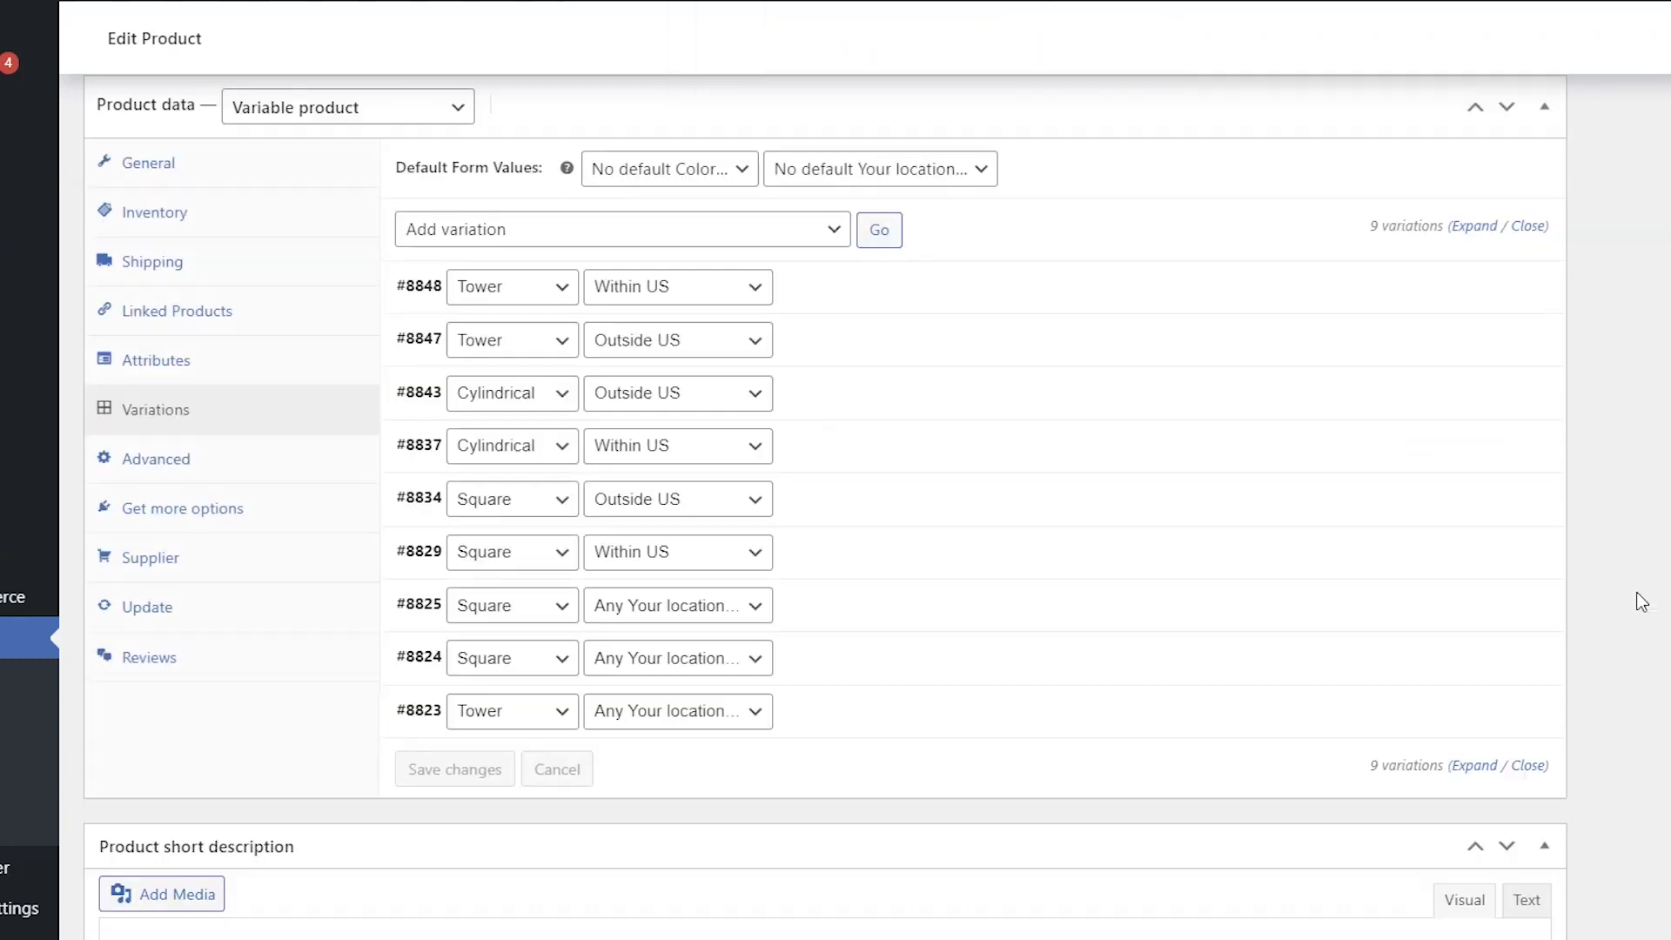
click(1537, 611)
click(1025, 69)
click(1537, 611)
click(1025, 69)
click(1537, 611)
click(1025, 70)
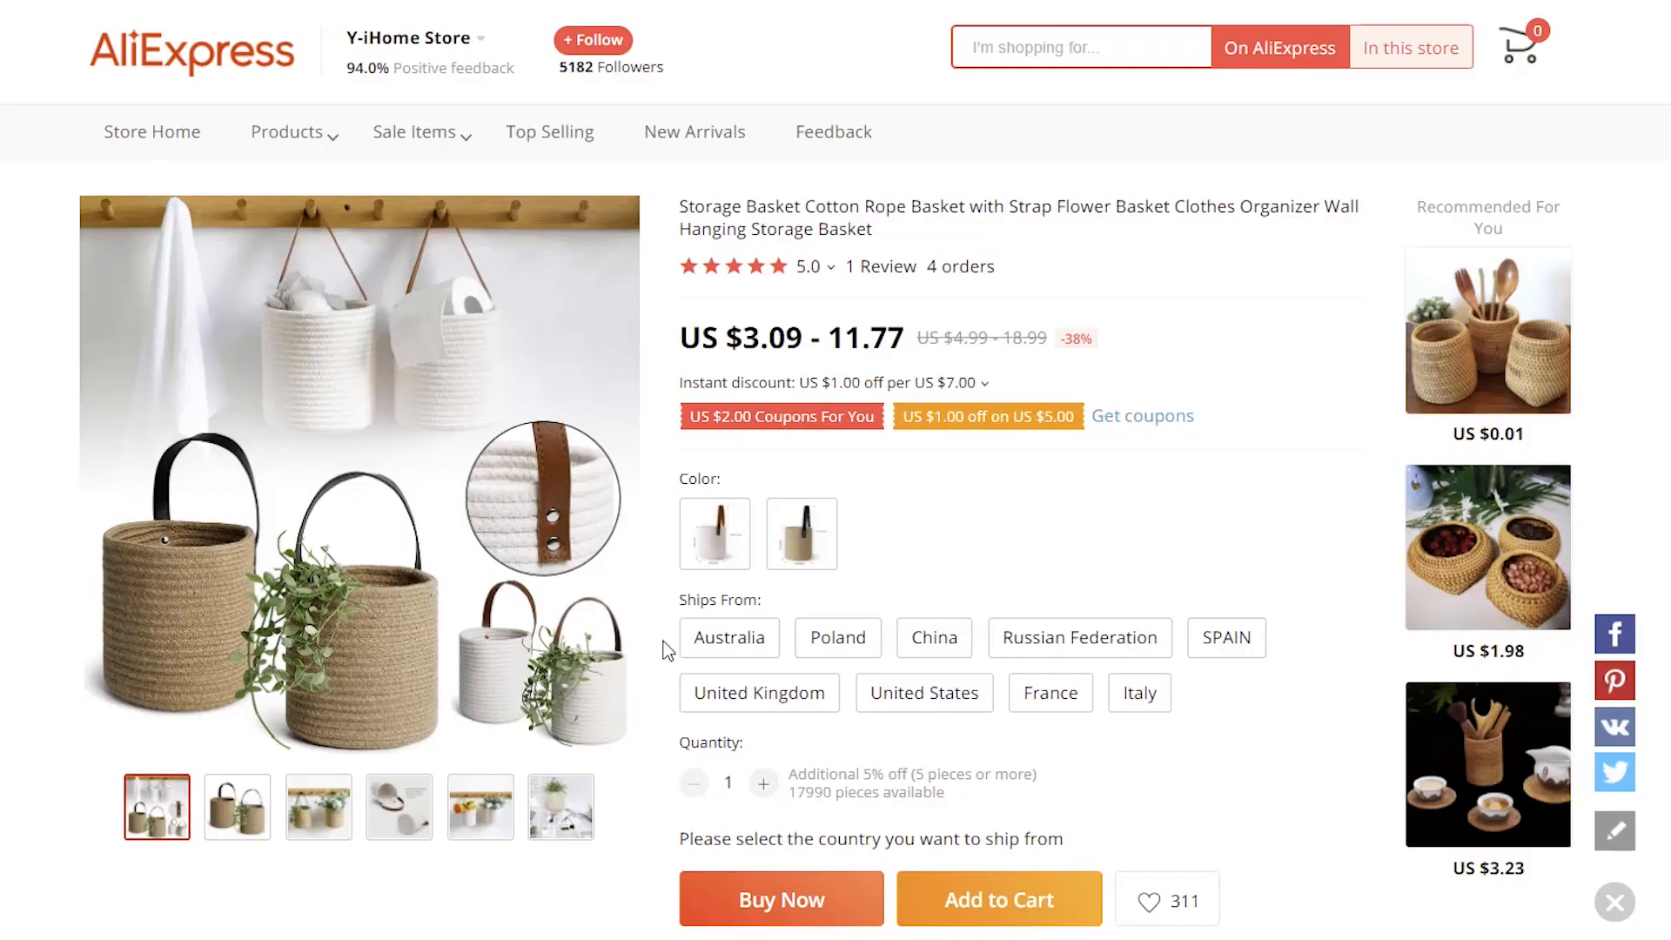
On the AliExpress storage basket page, compare prices for the White and Yellow colors across the Ships From countries.
click(696, 638)
click(711, 557)
click(802, 544)
click(838, 638)
click(935, 637)
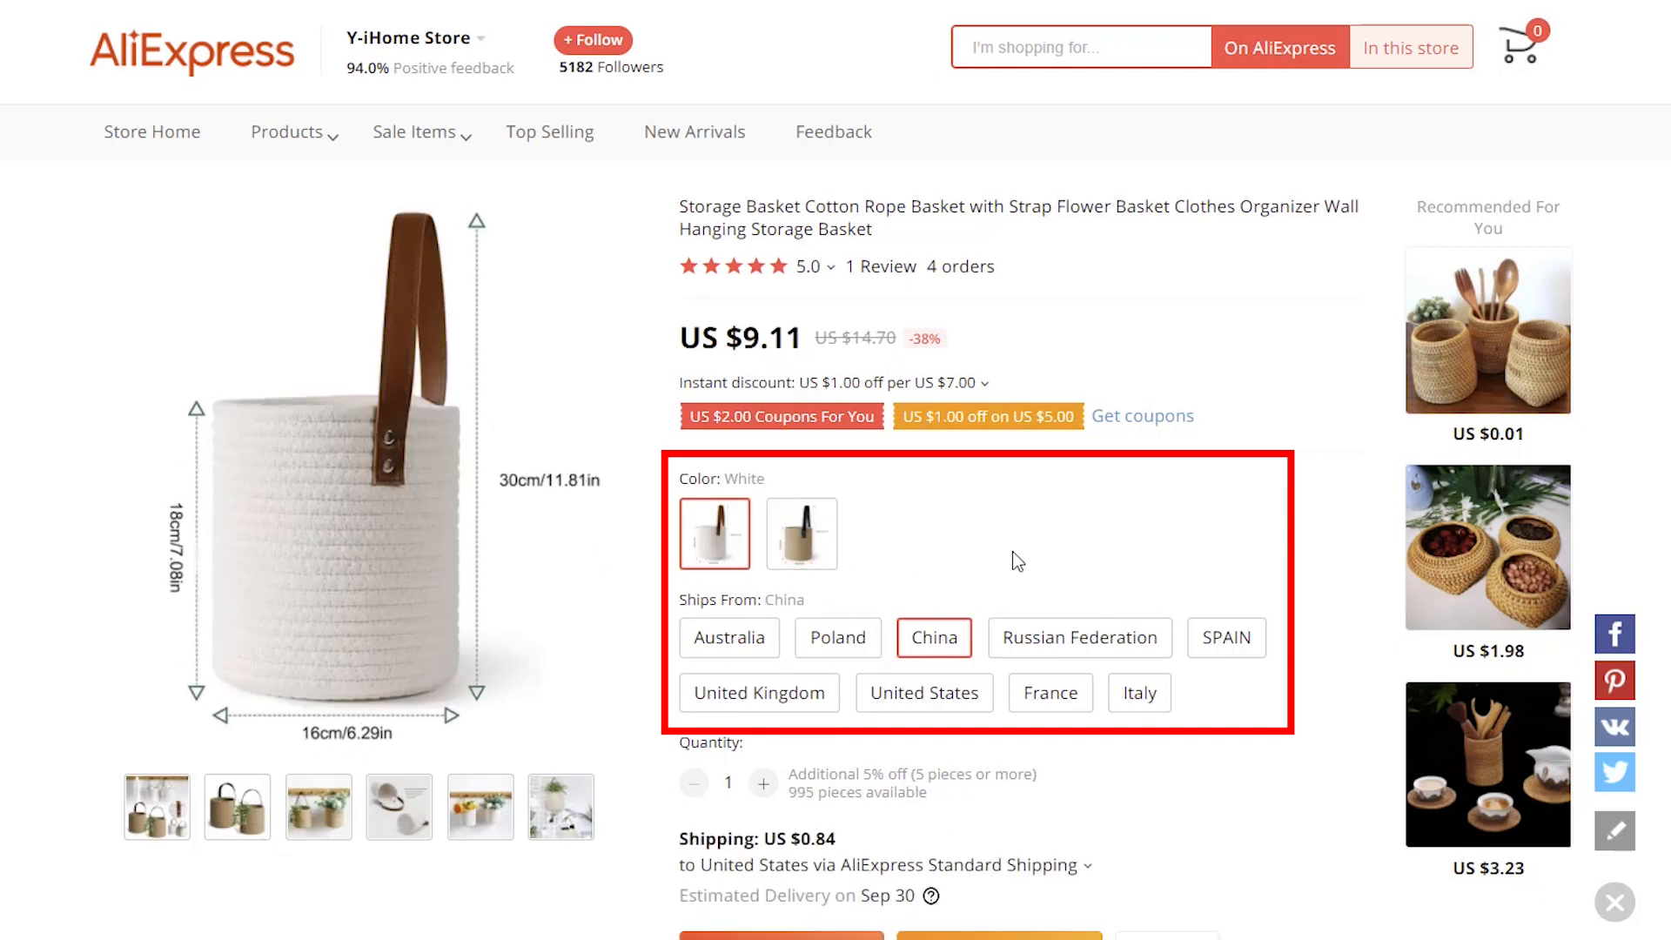
click(1058, 640)
click(802, 558)
click(1204, 642)
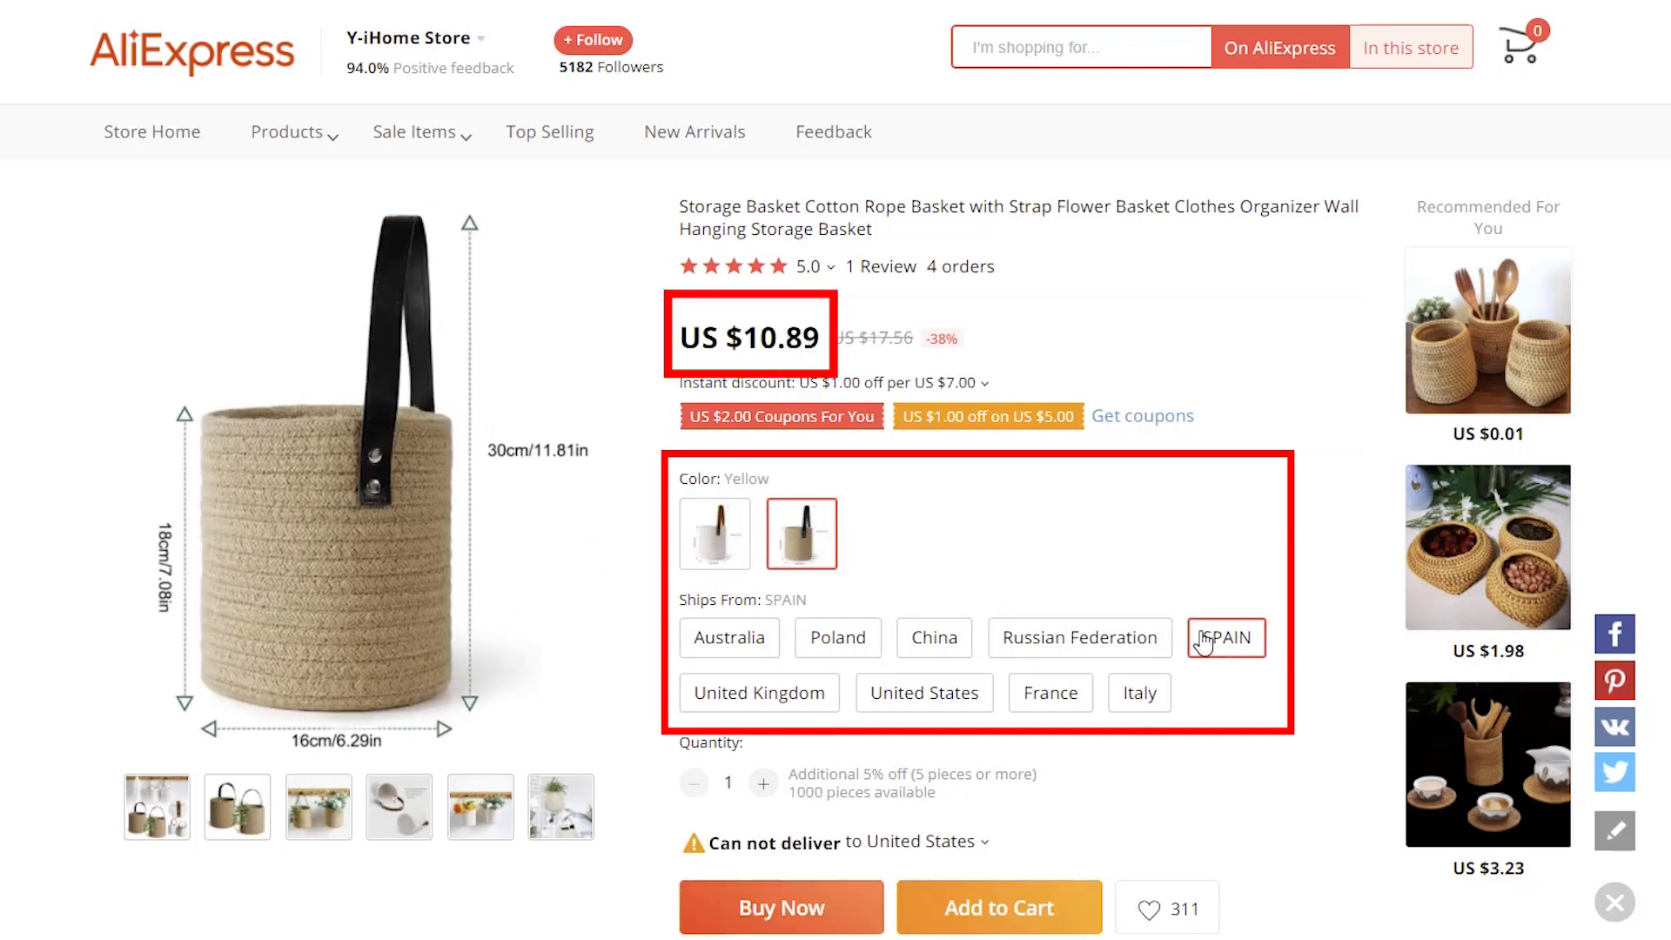
click(924, 693)
click(714, 534)
click(802, 540)
click(1051, 701)
click(1142, 696)
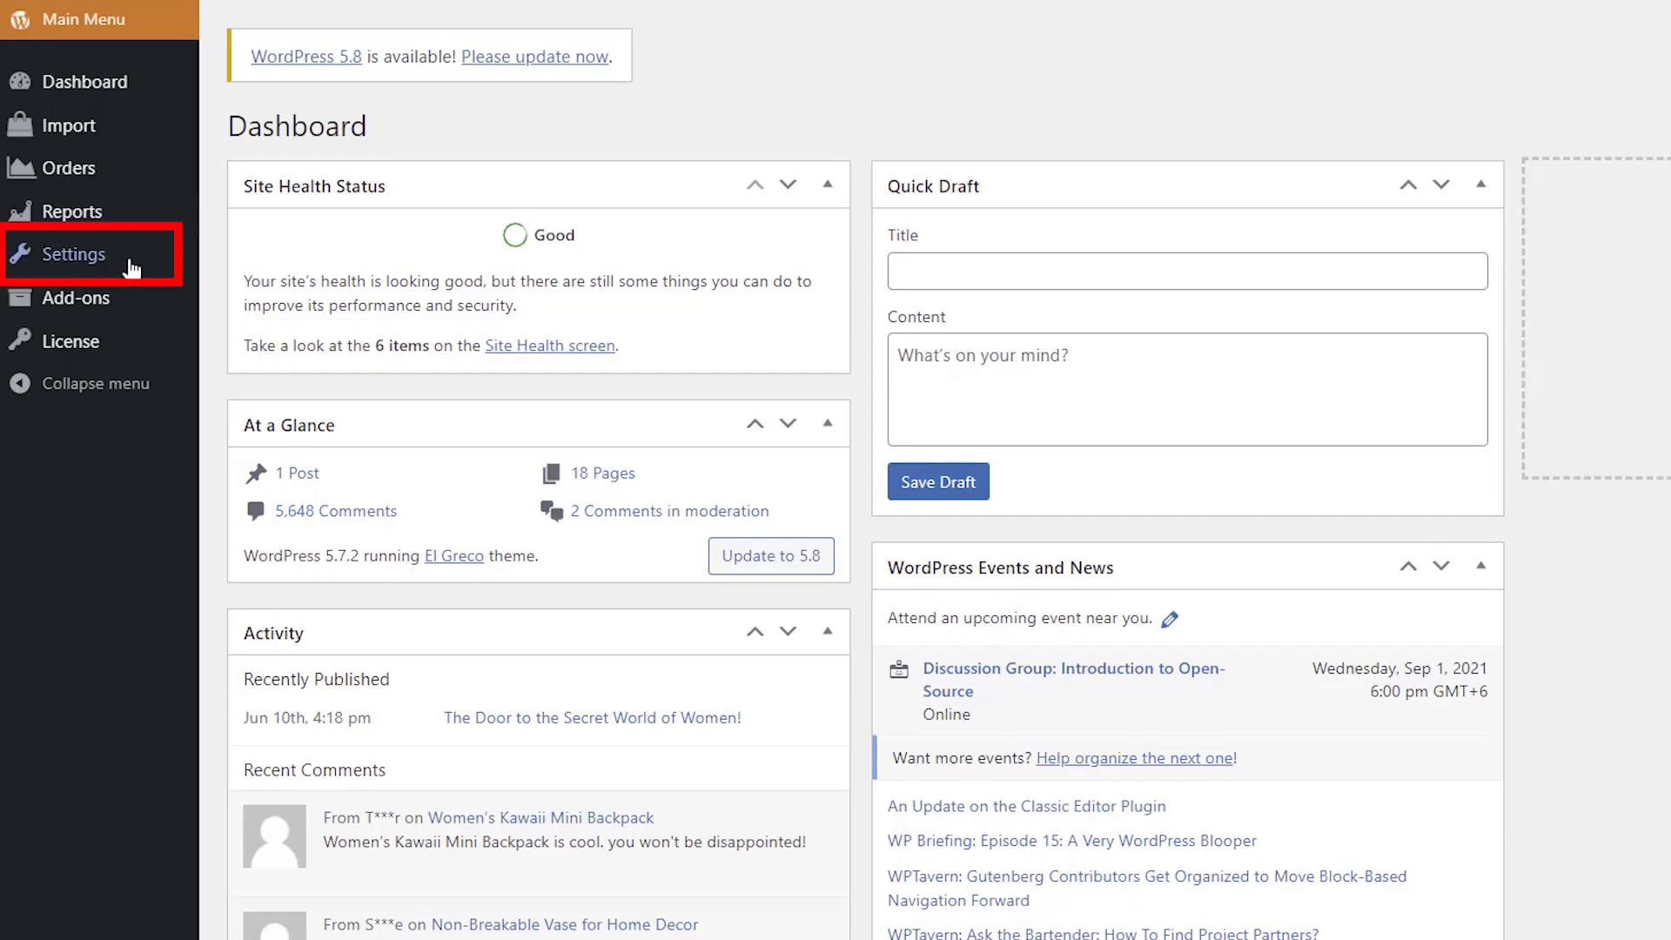
In the WordPress store's AliDropship Pricing settings, reset all product prices and update them with the existing pricing formulas.
mouse_move(131, 266)
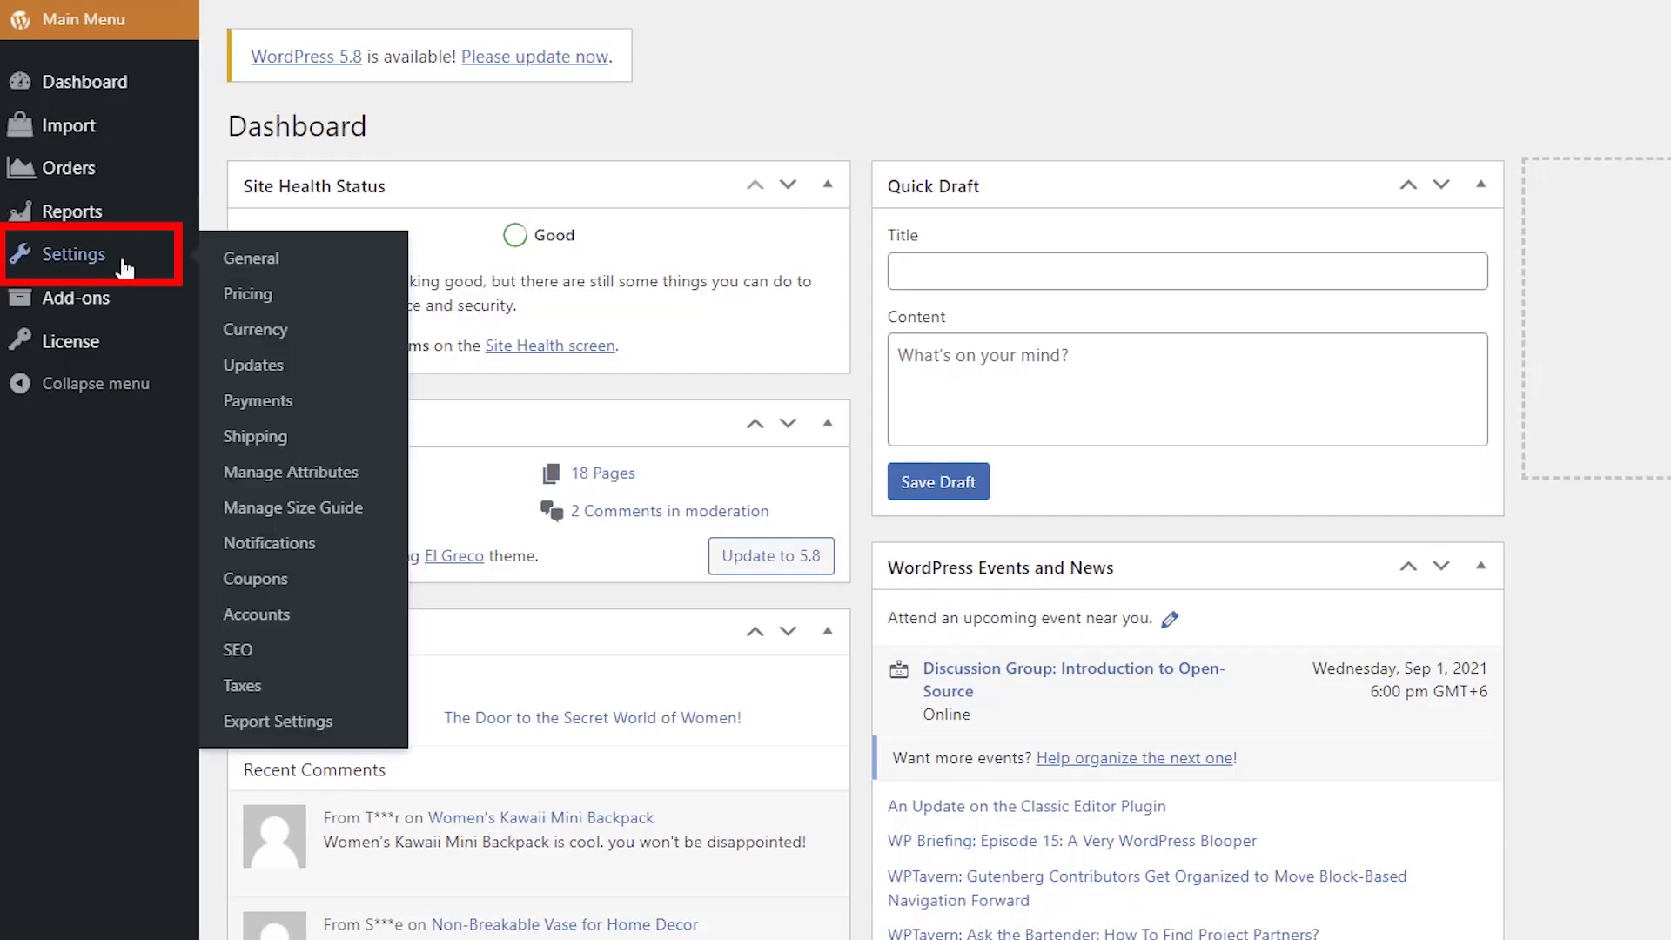
click(220, 296)
scroll(707, 469, down, 5)
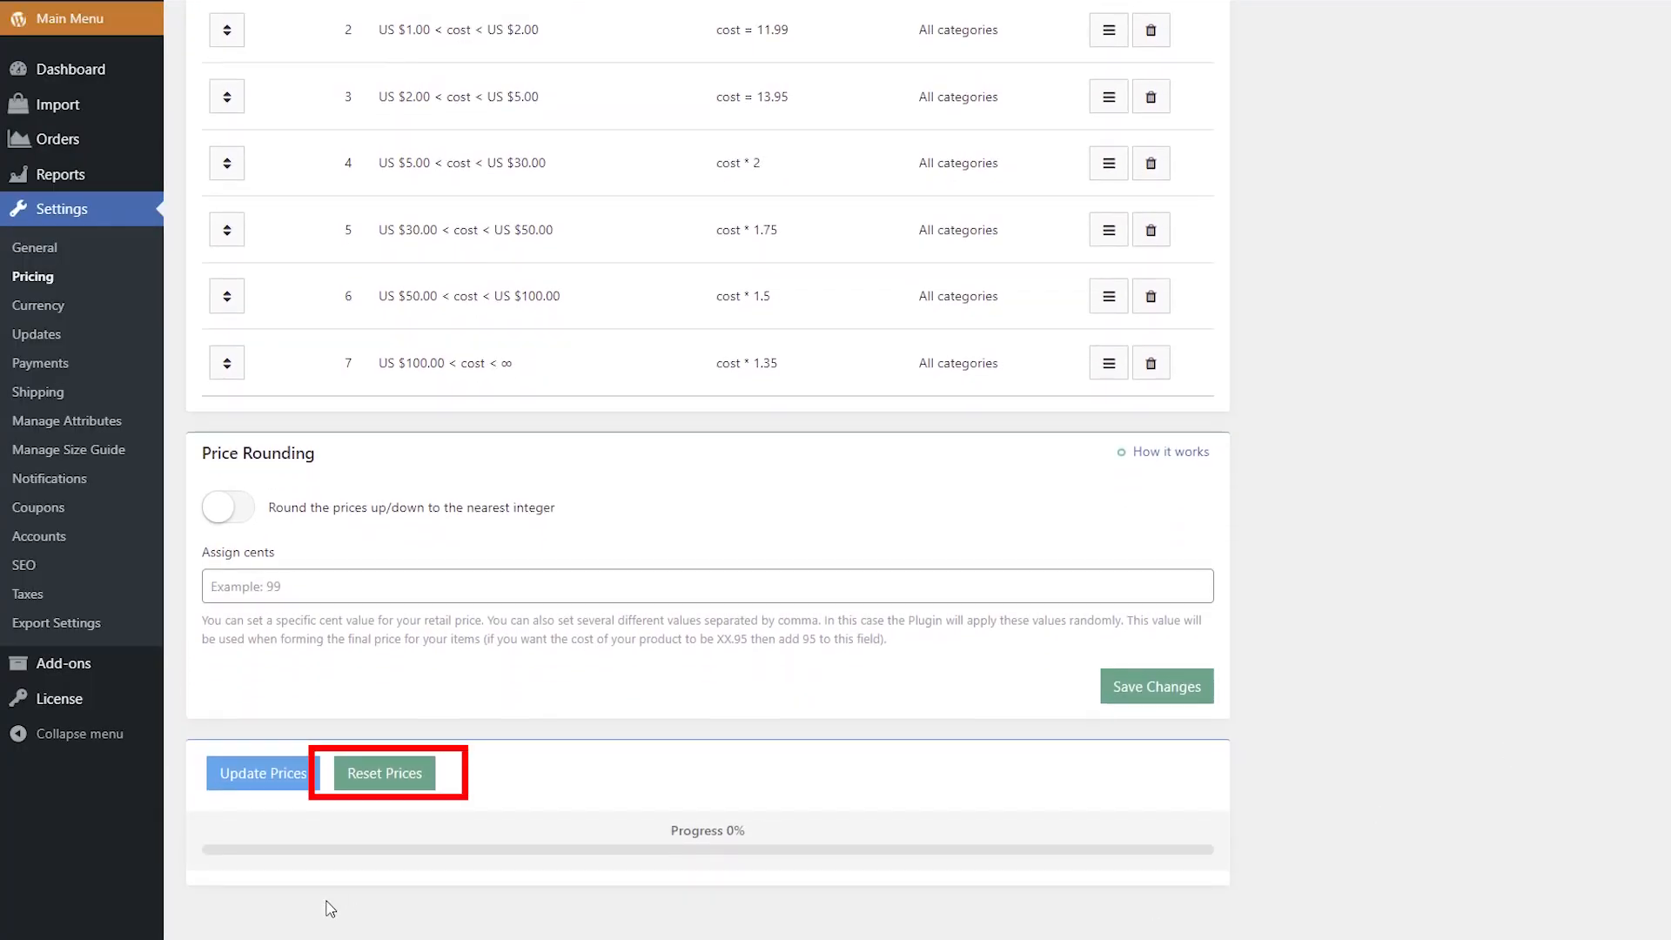
click(384, 772)
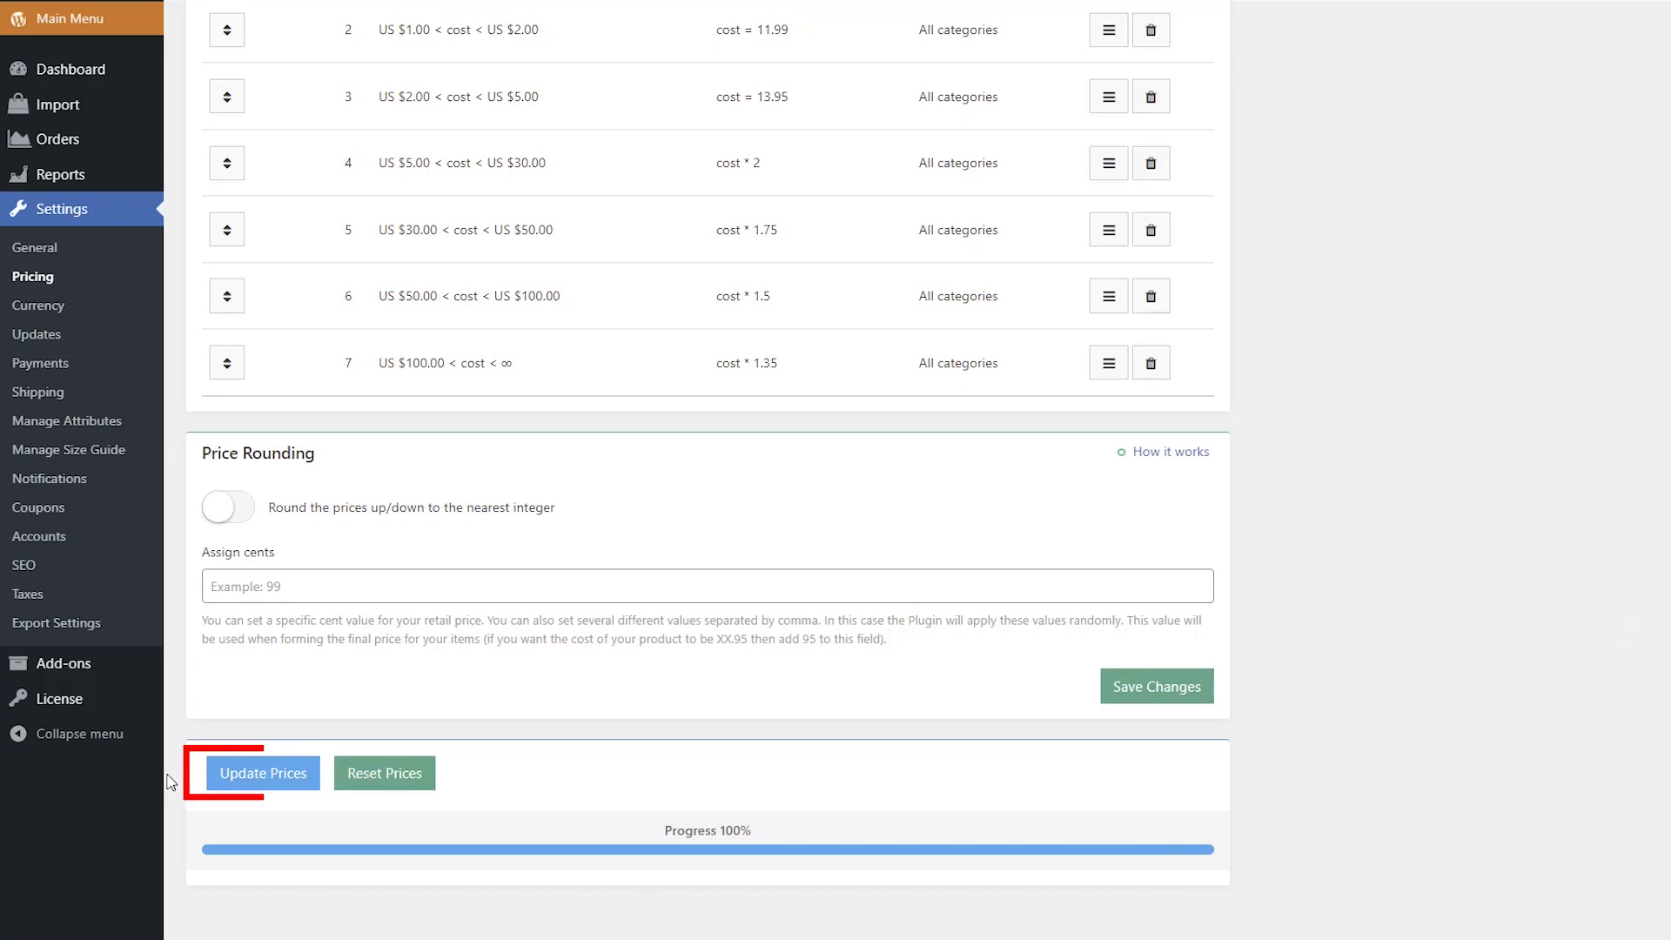
click(265, 784)
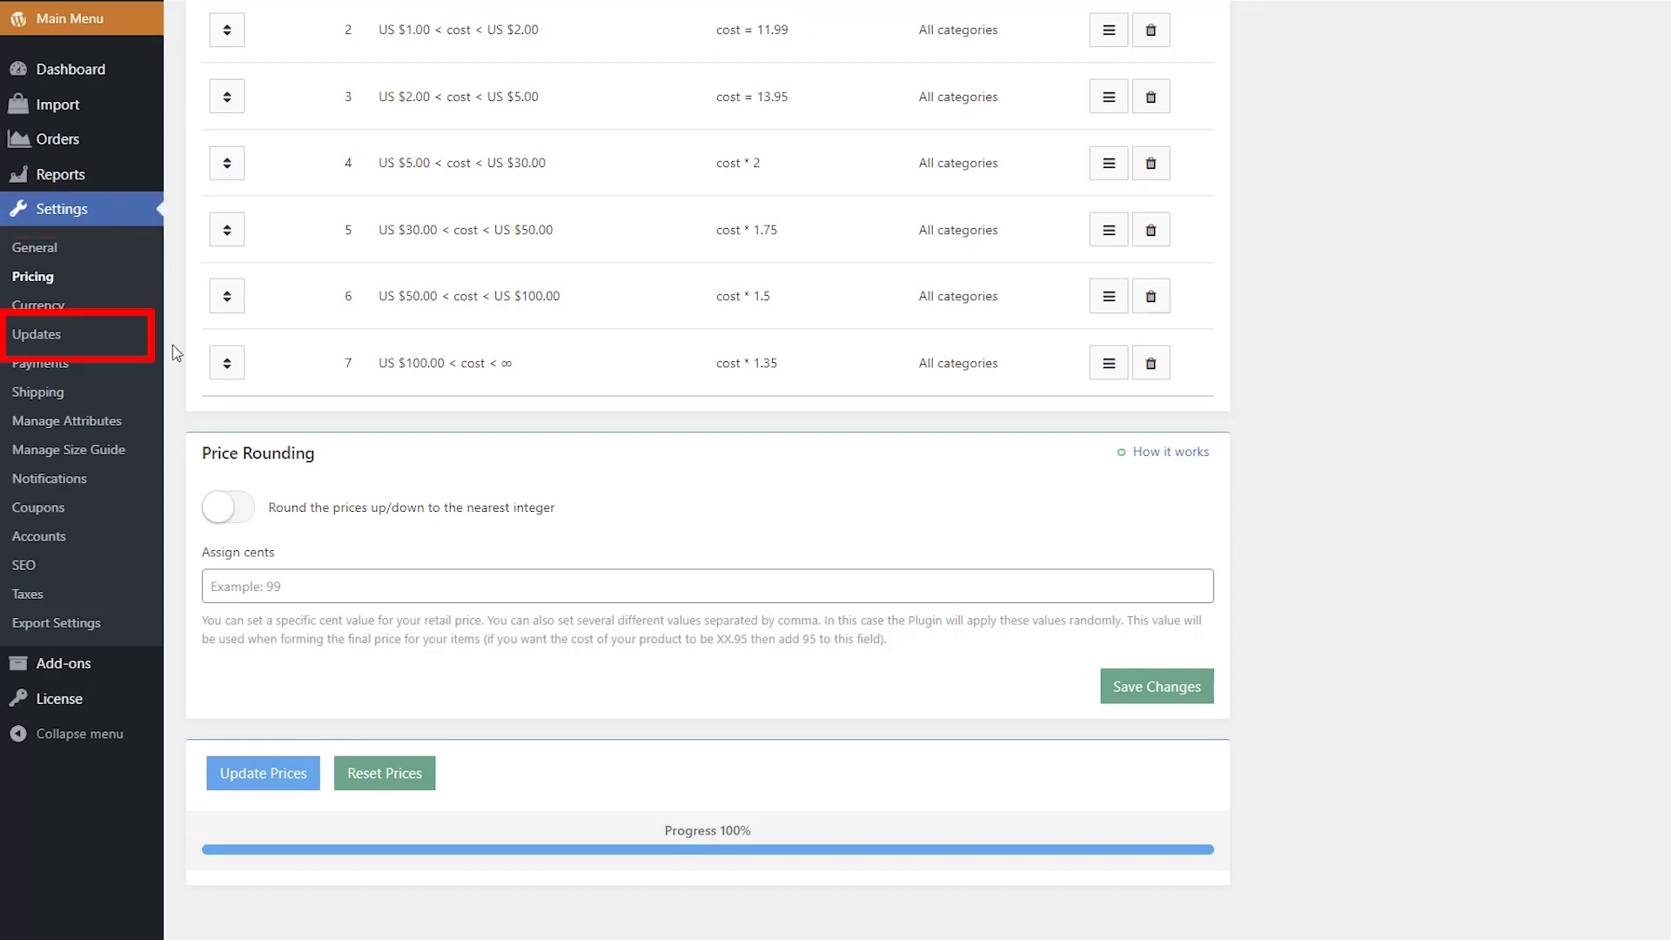
Open the Updates settings, review the product, variation, price and stock rules, and activate auto update.
click(35, 339)
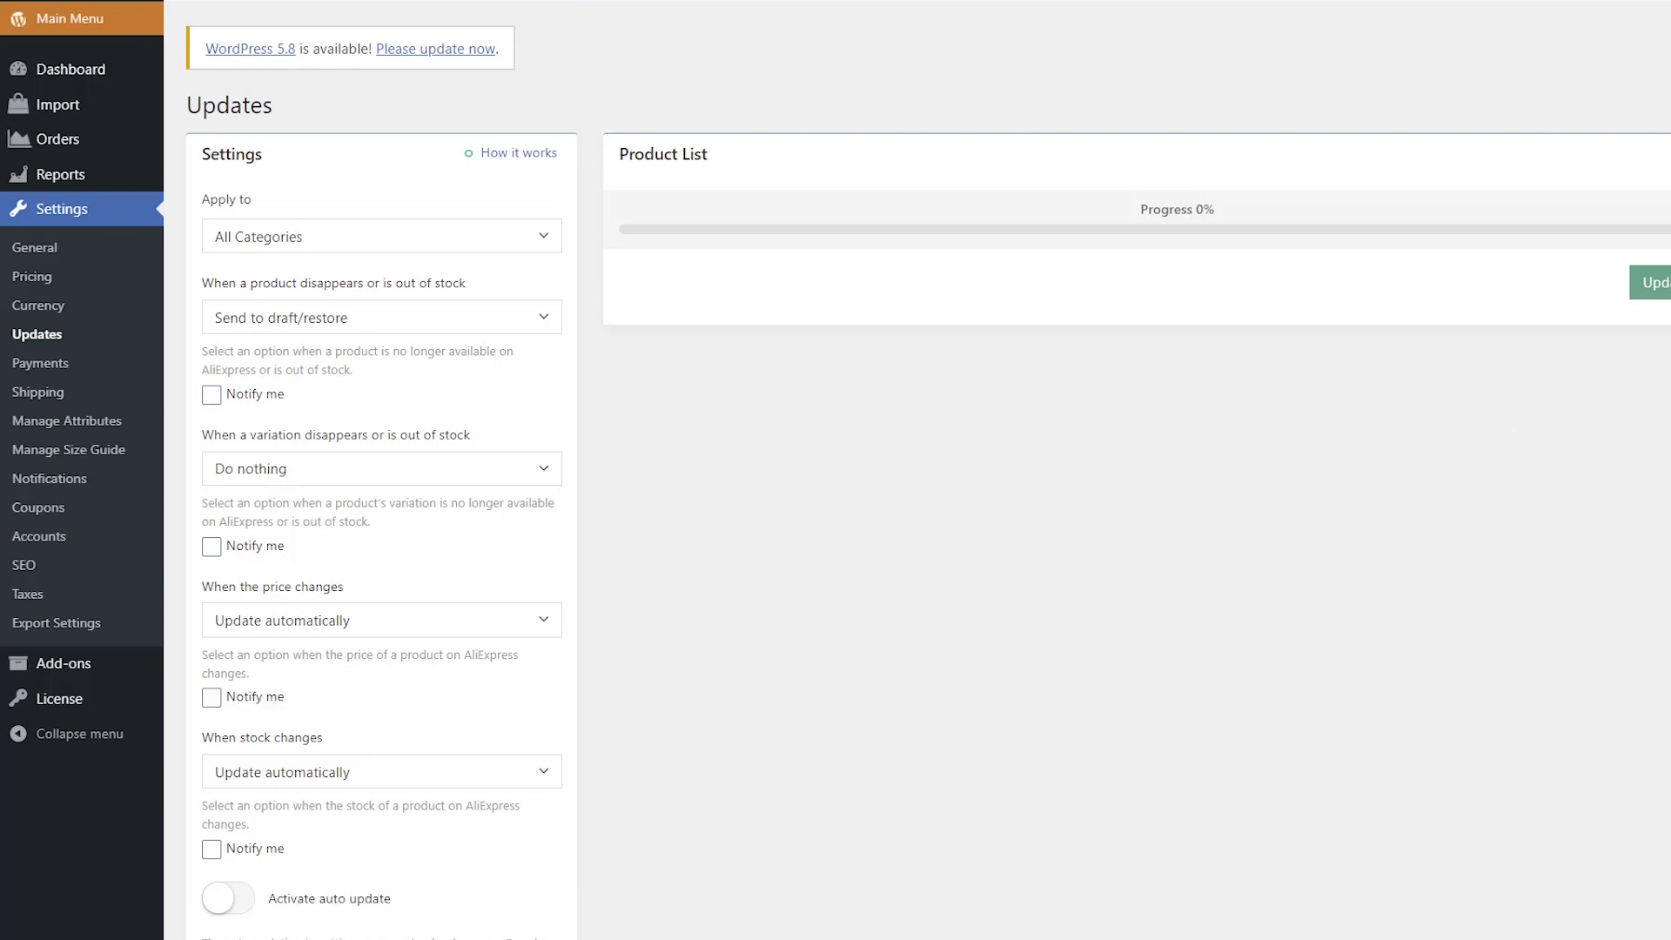
scroll(1231, 777, down, 2)
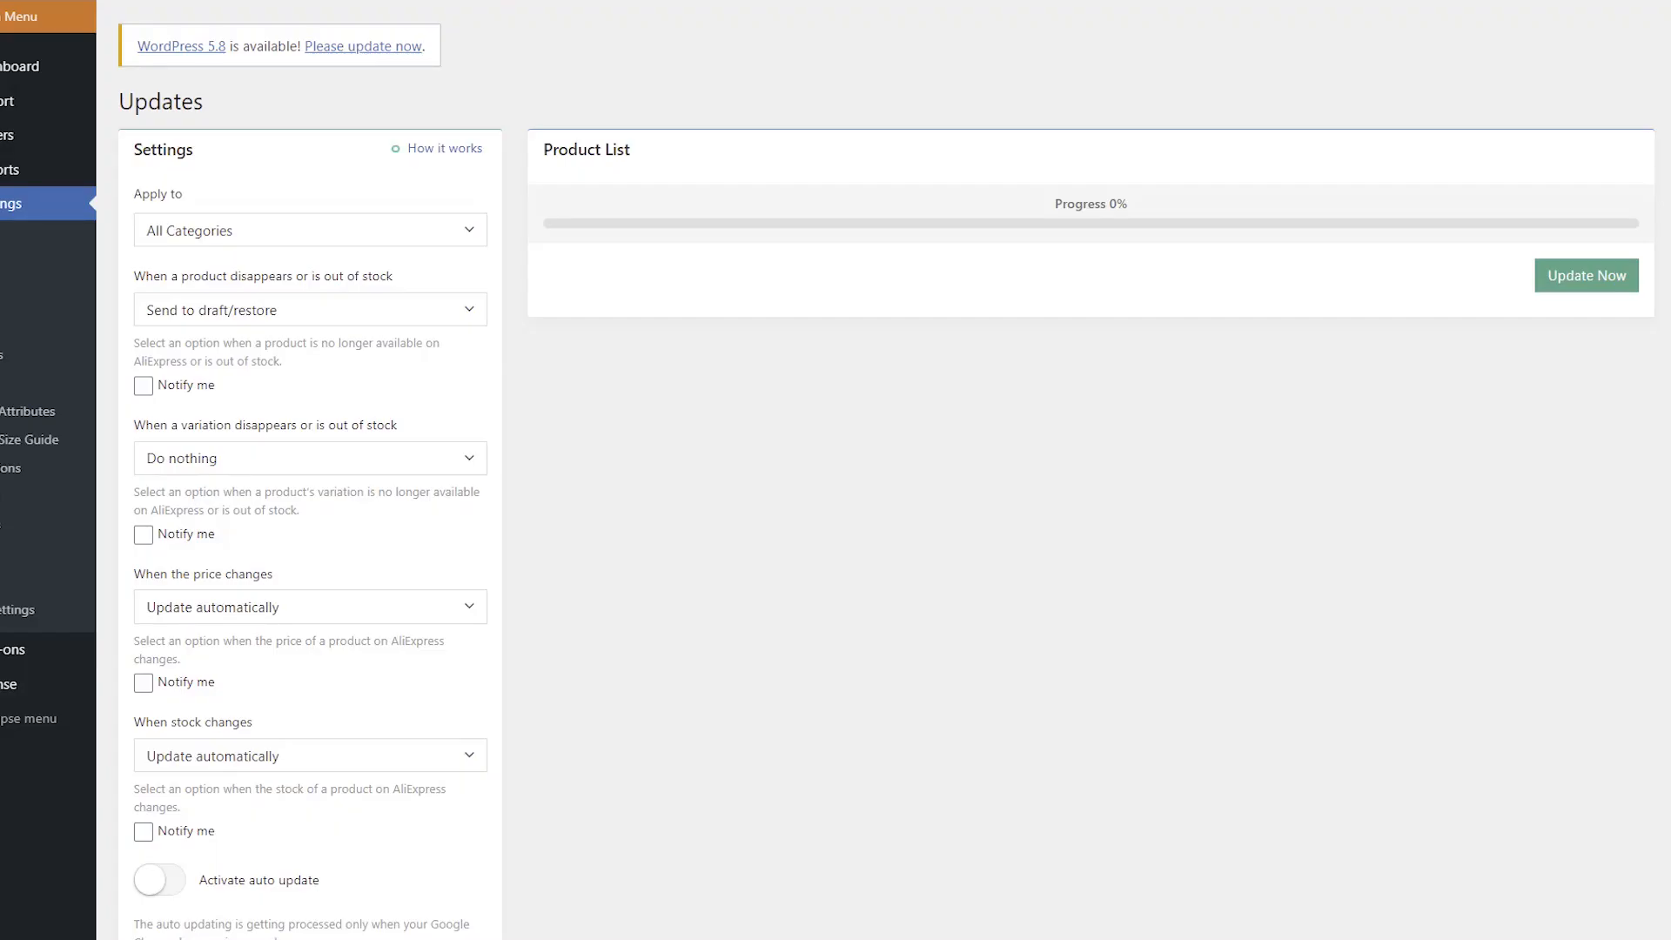
scroll(1542, 521, down, 2)
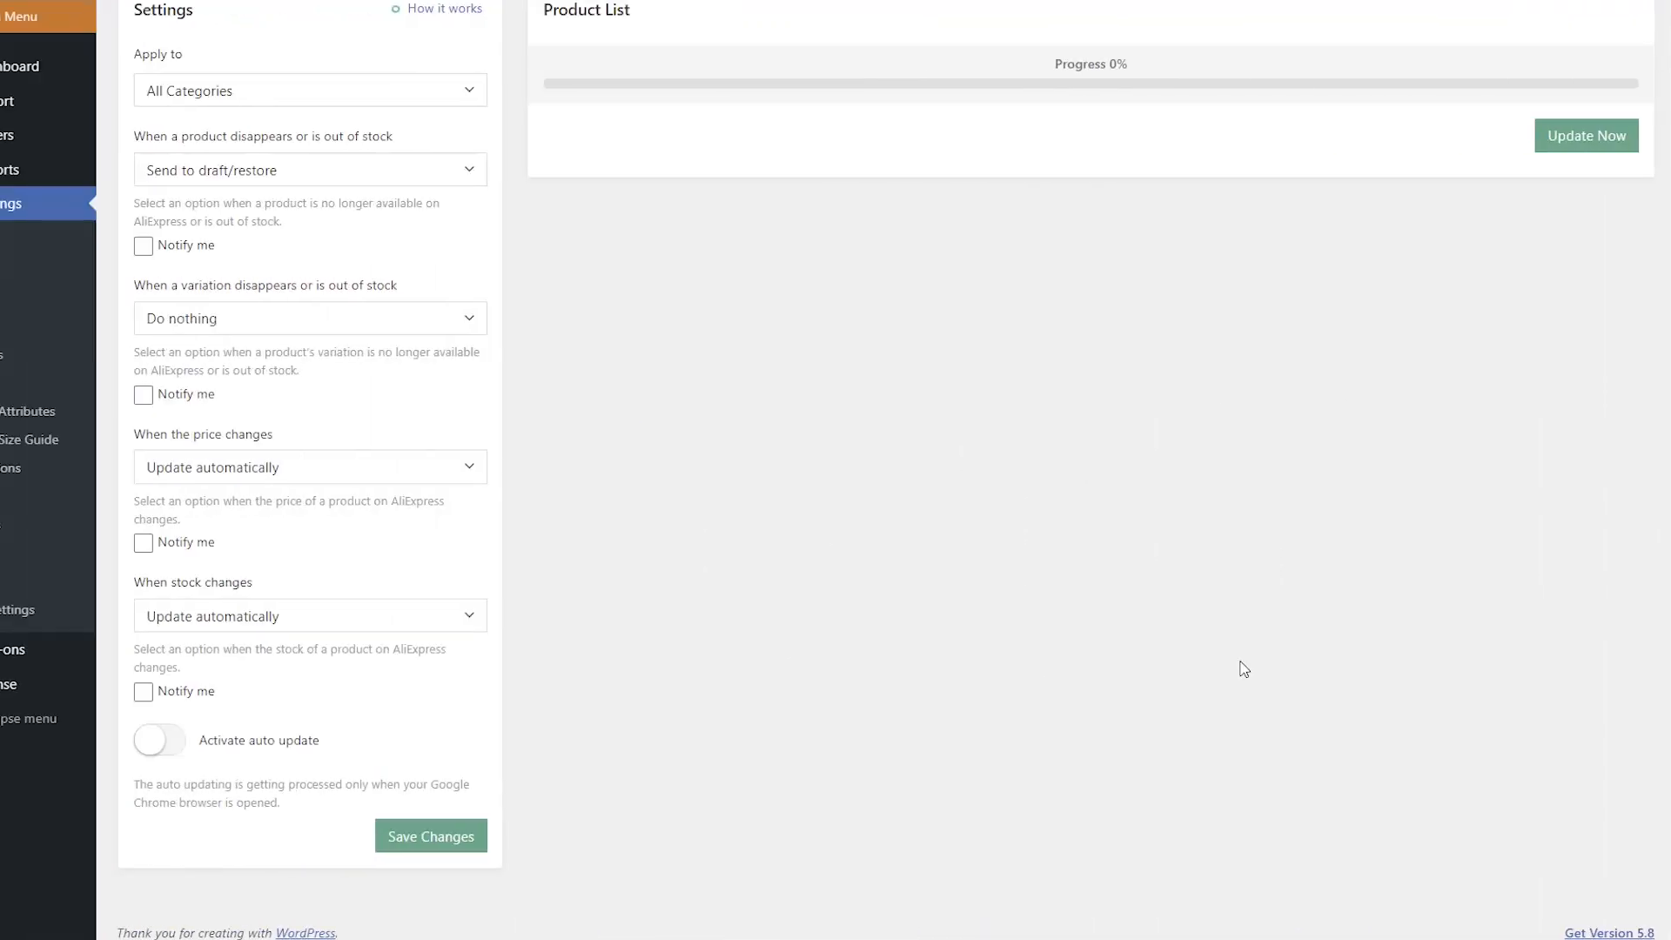
click(175, 755)
scroll(702, 745, down, 1)
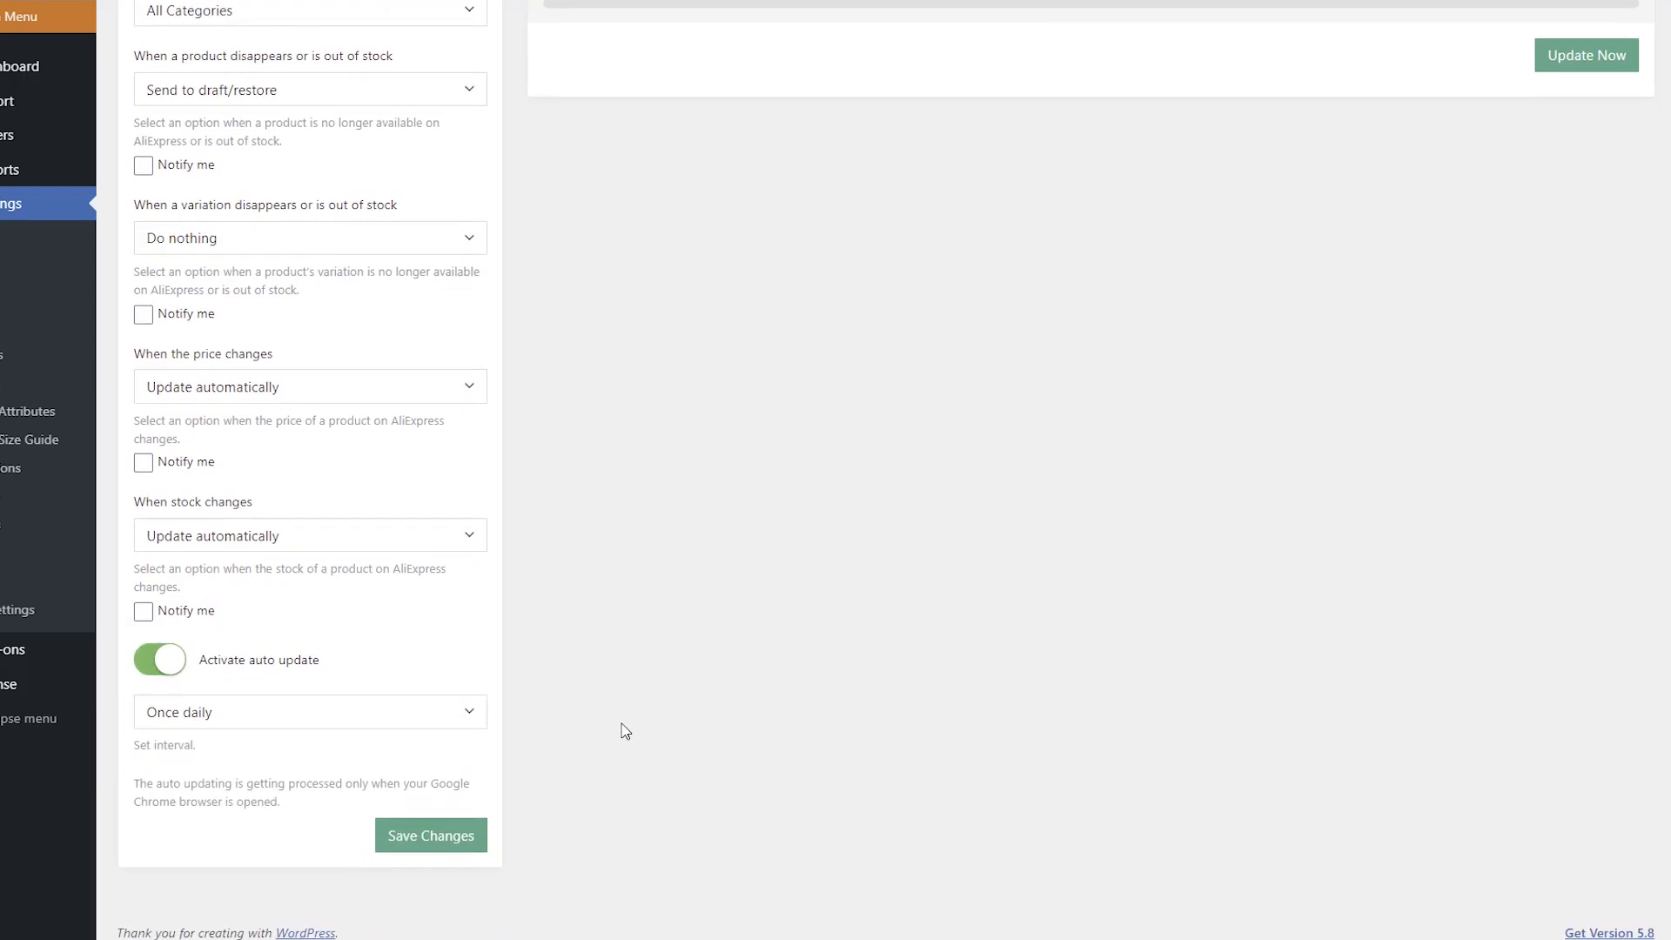
Save the auto update with a Once weekly interval and run an immediate update of the products.
click(453, 723)
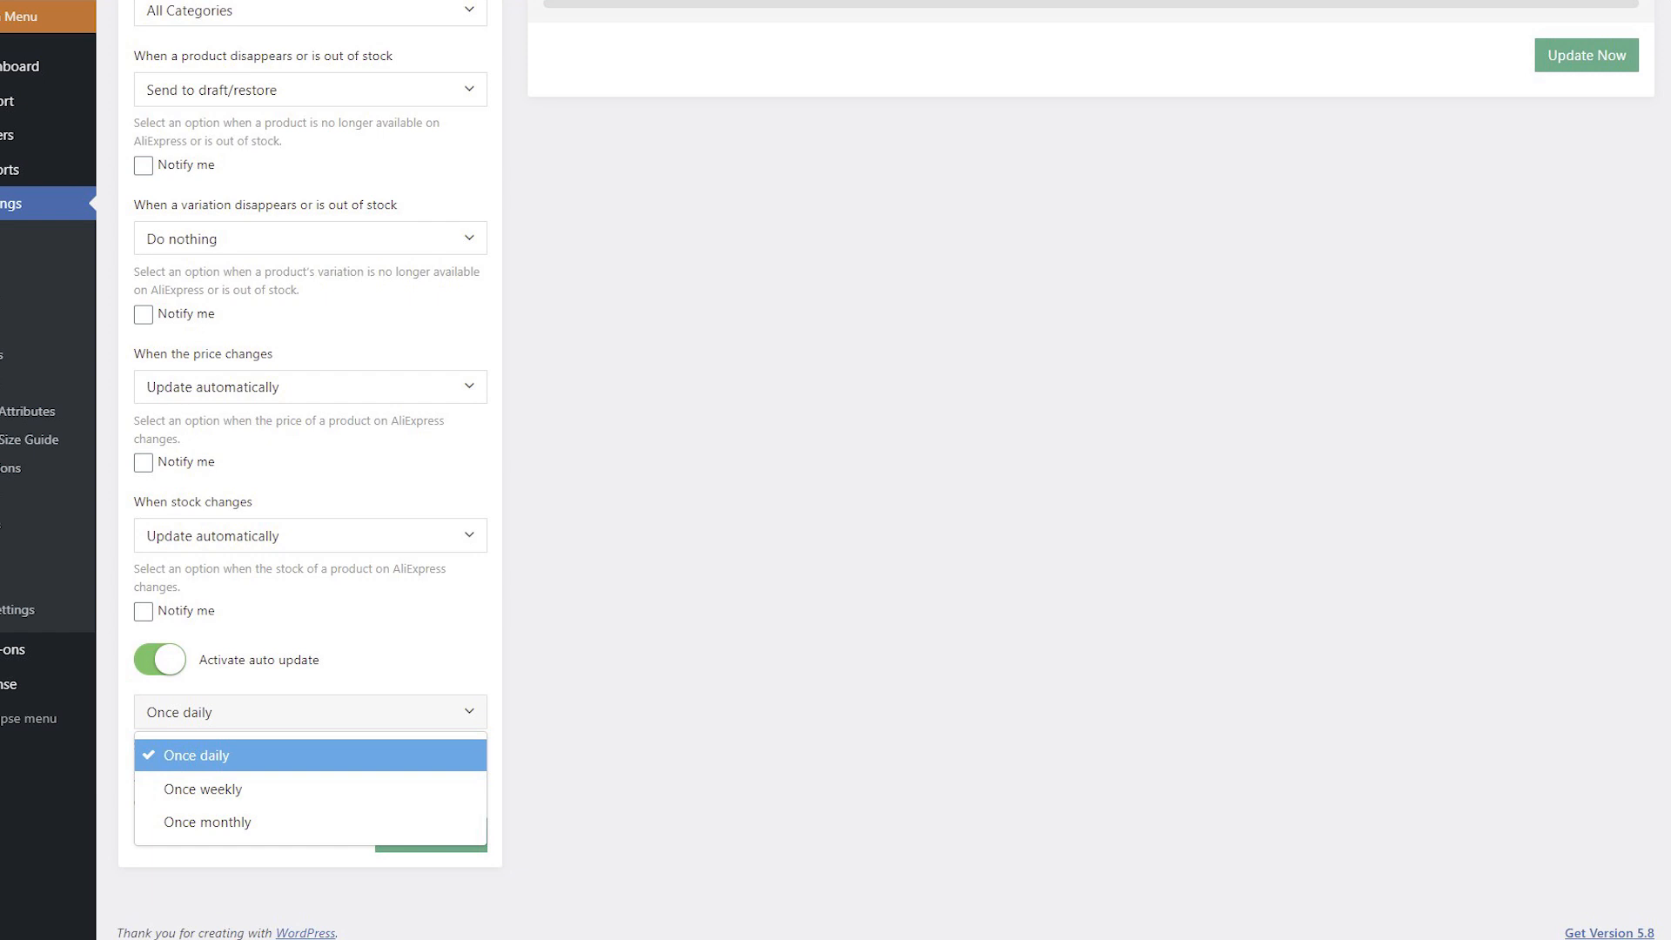
click(414, 788)
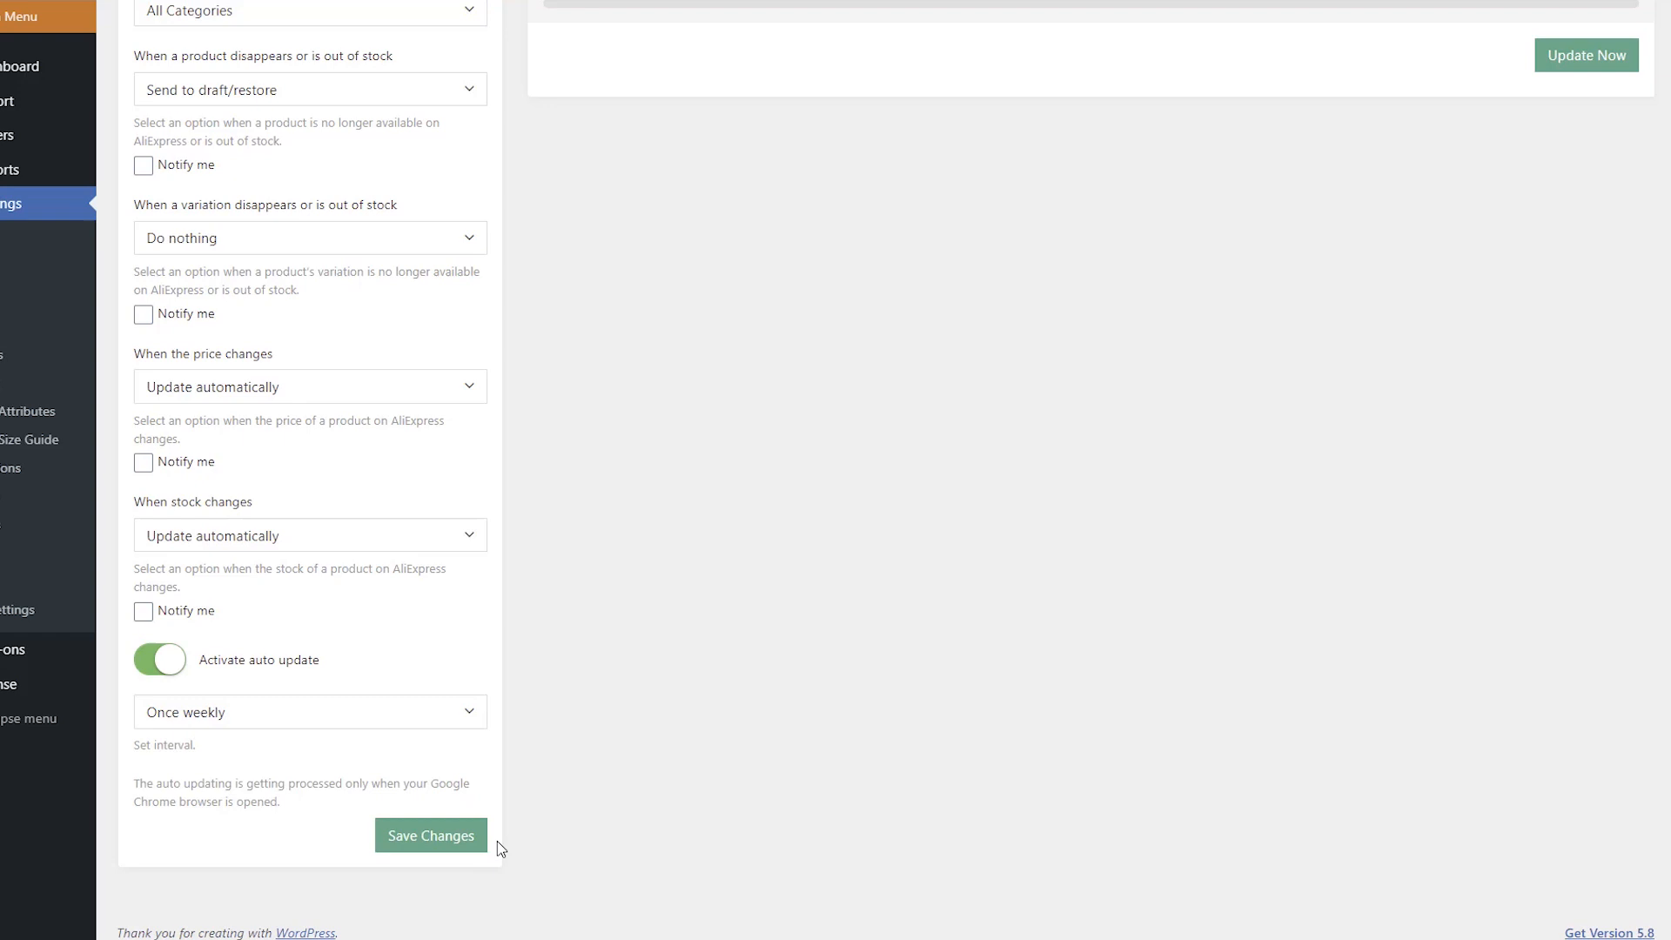
click(475, 846)
scroll(1604, 865, up, 3)
click(1616, 275)
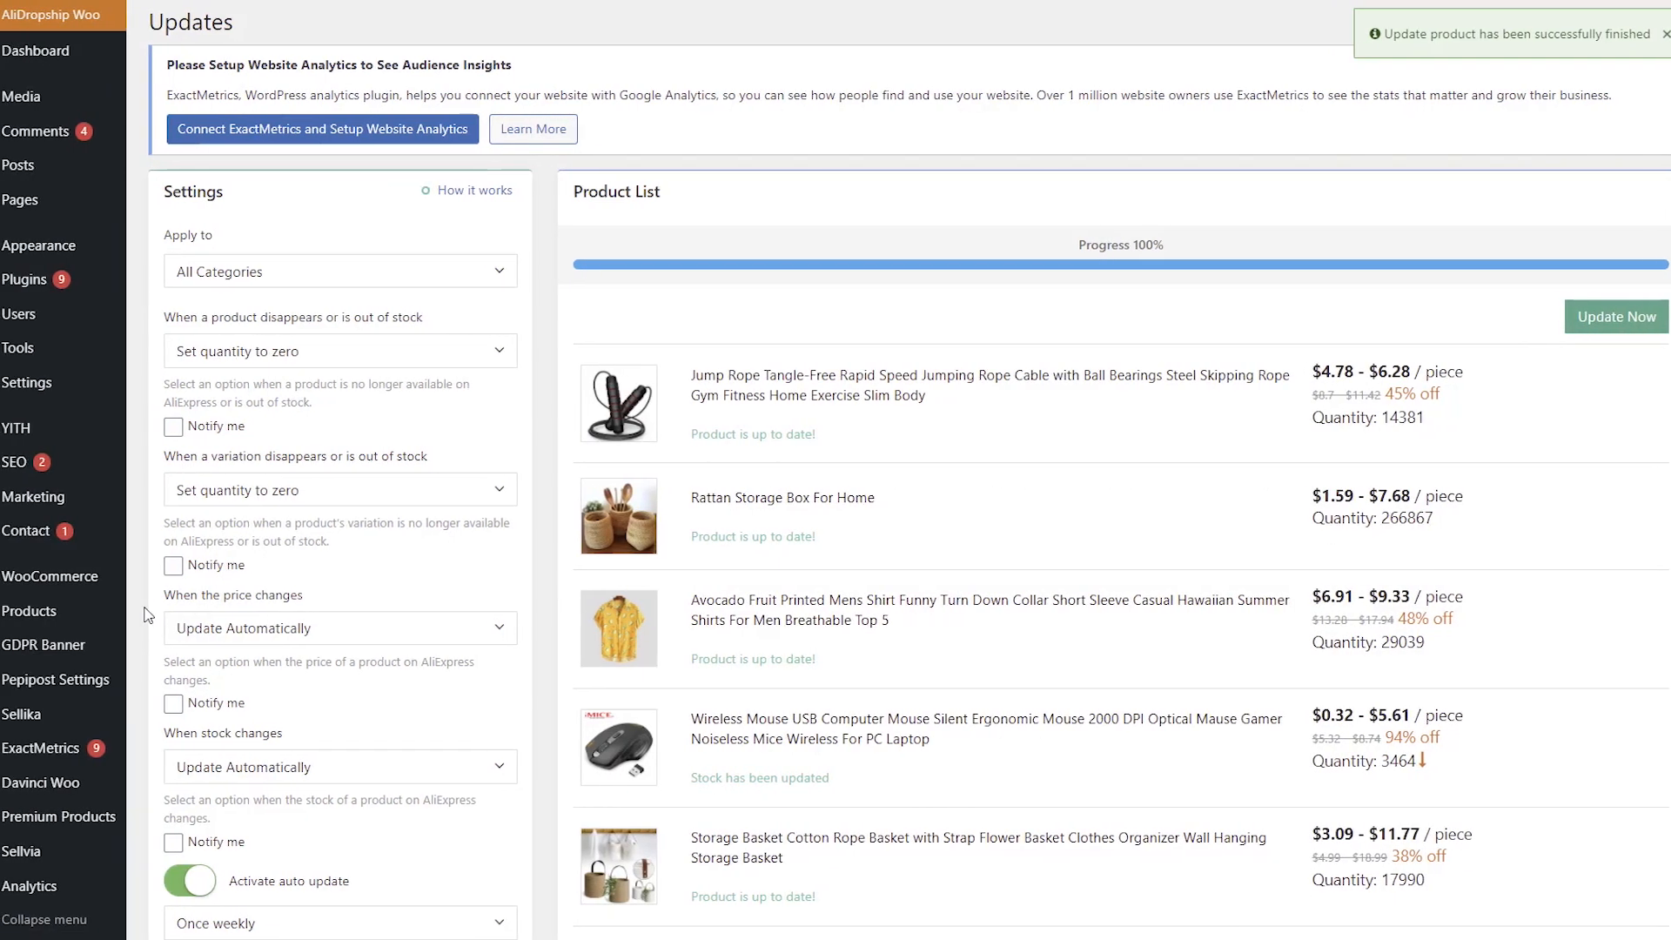
Check the update status of the items in the full product list and open the Tangle-Free Jump Rope on AliExpress.
mouse_move(100, 619)
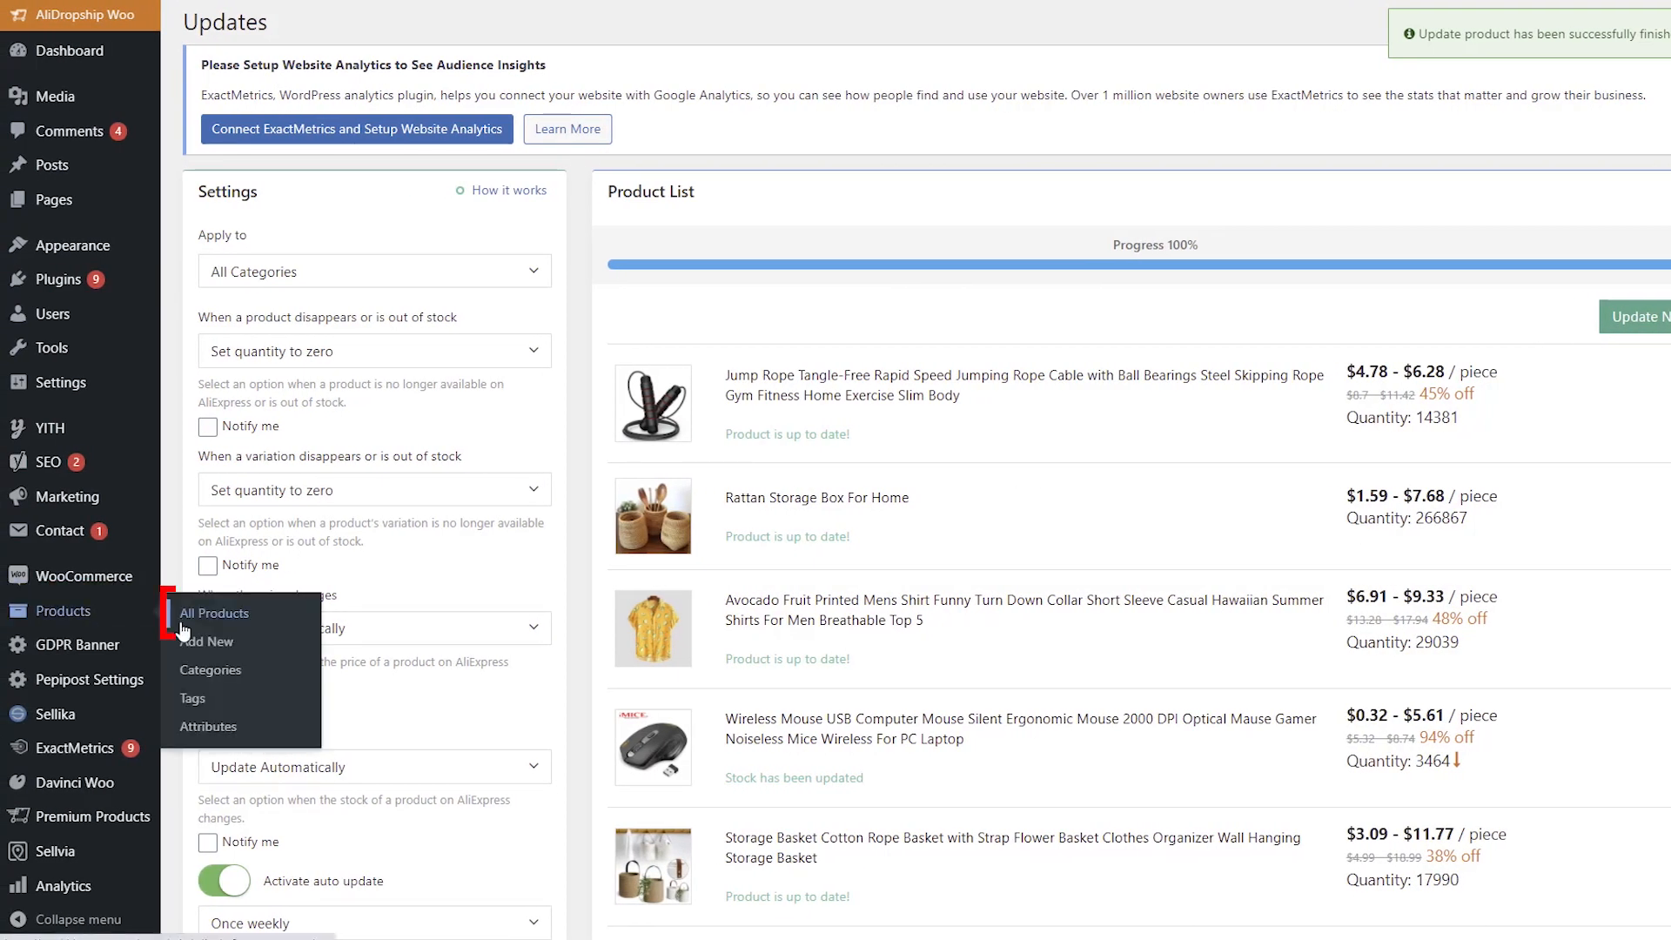
click(183, 620)
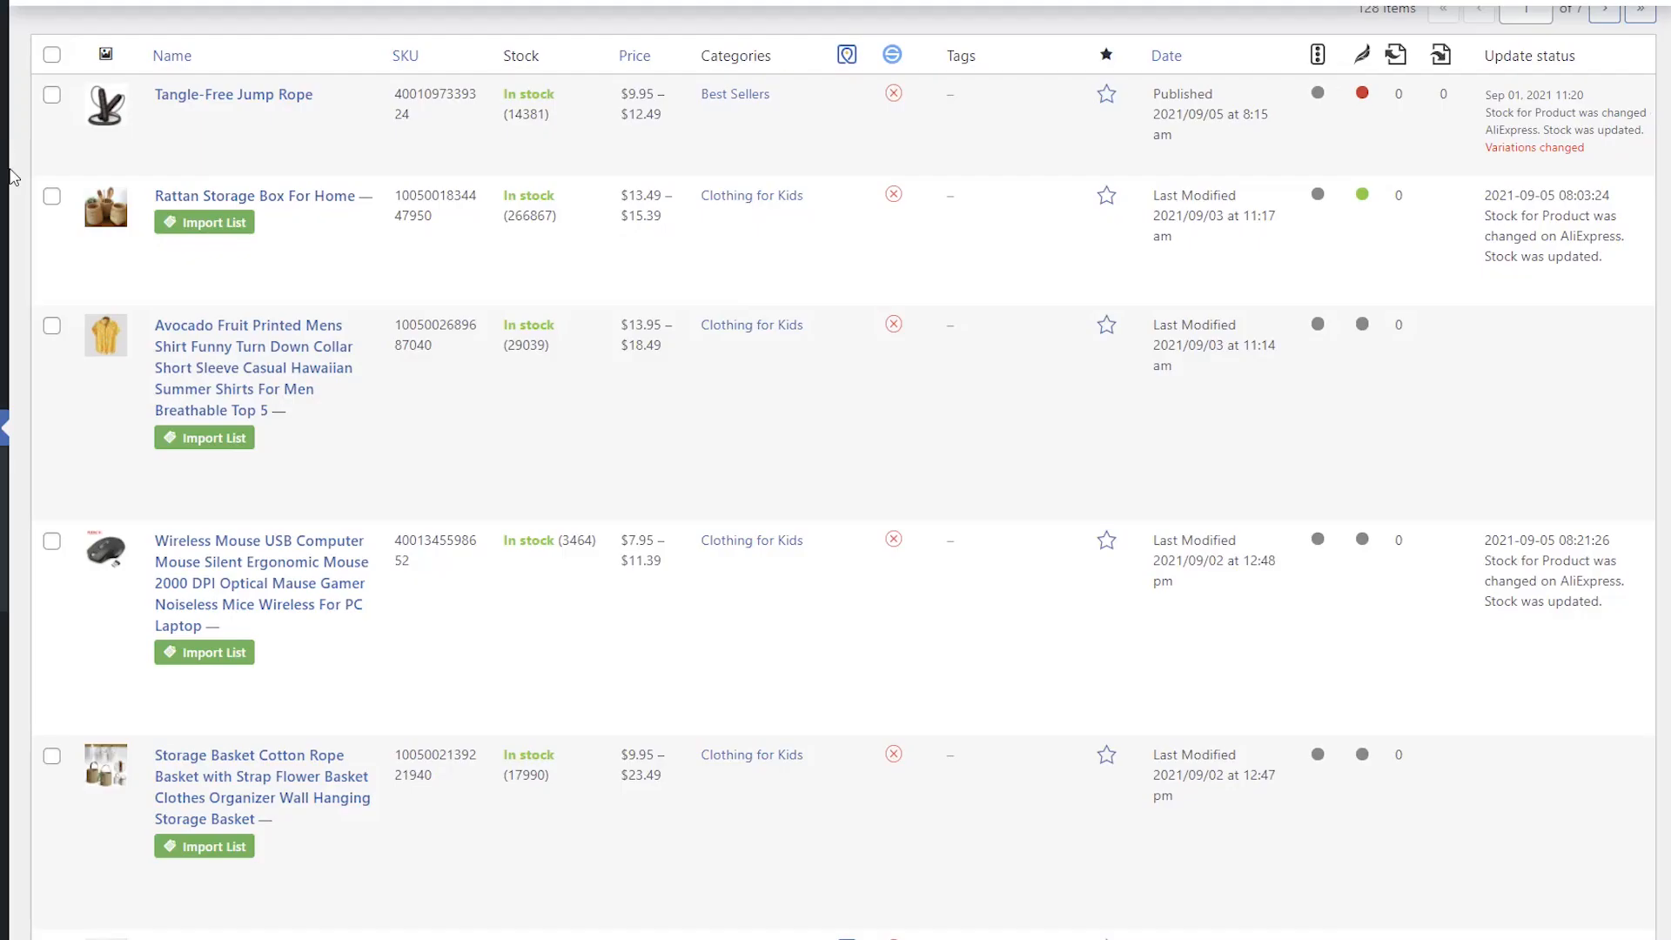
mouse_move(95, 155)
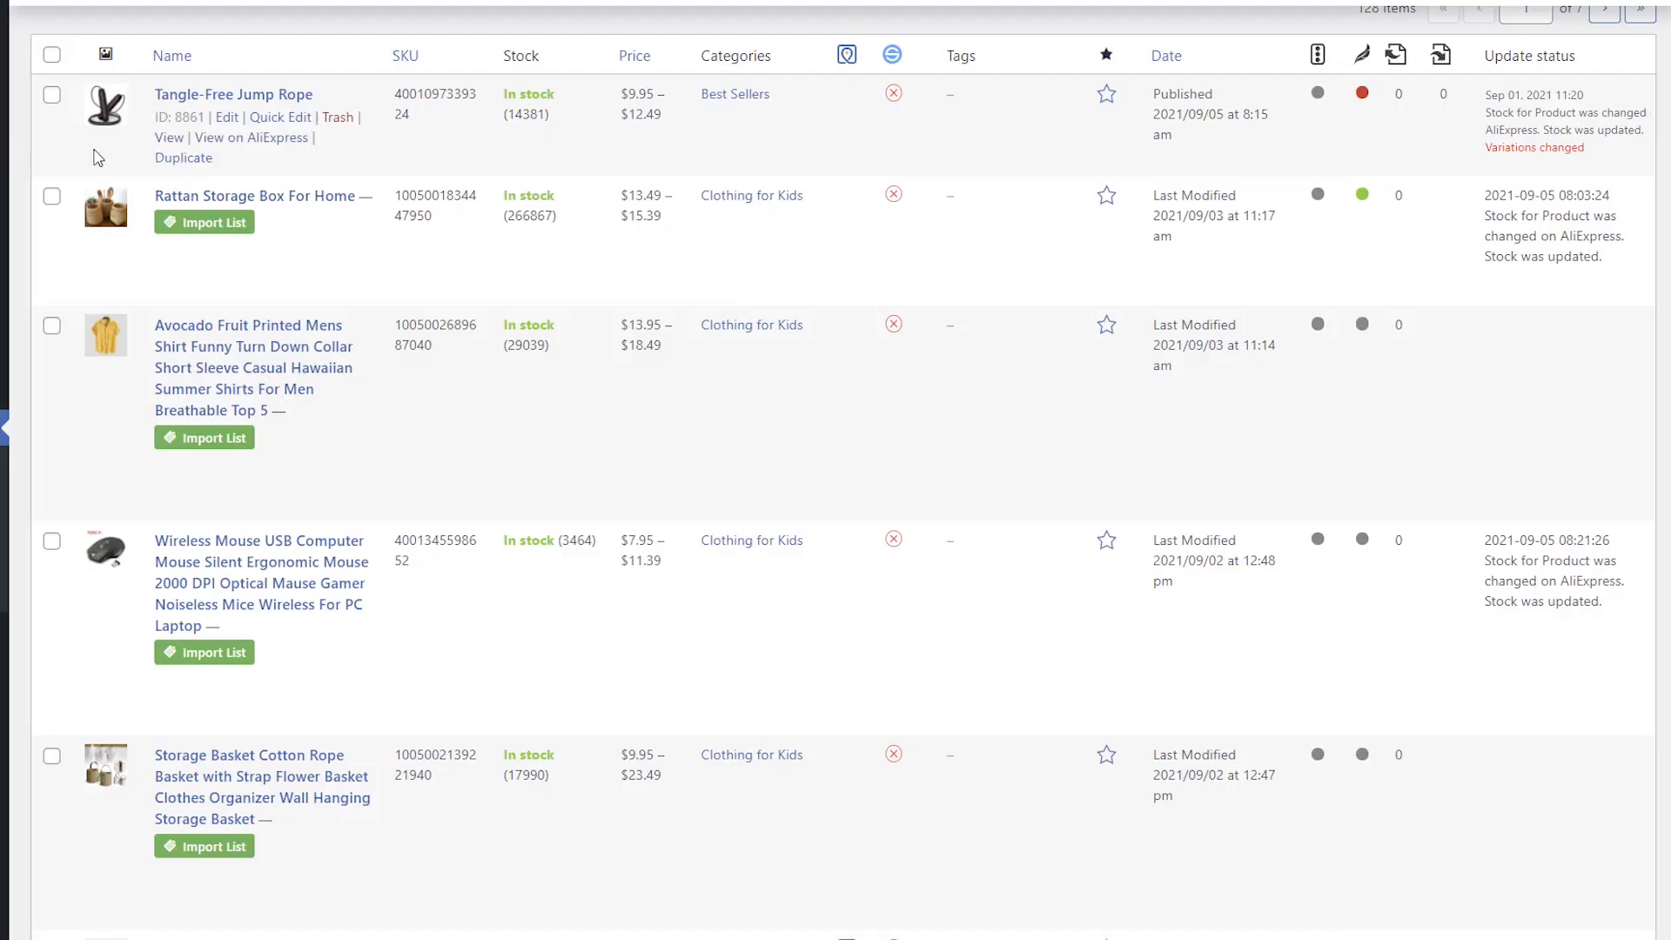
scroll(126, 161, up, 2)
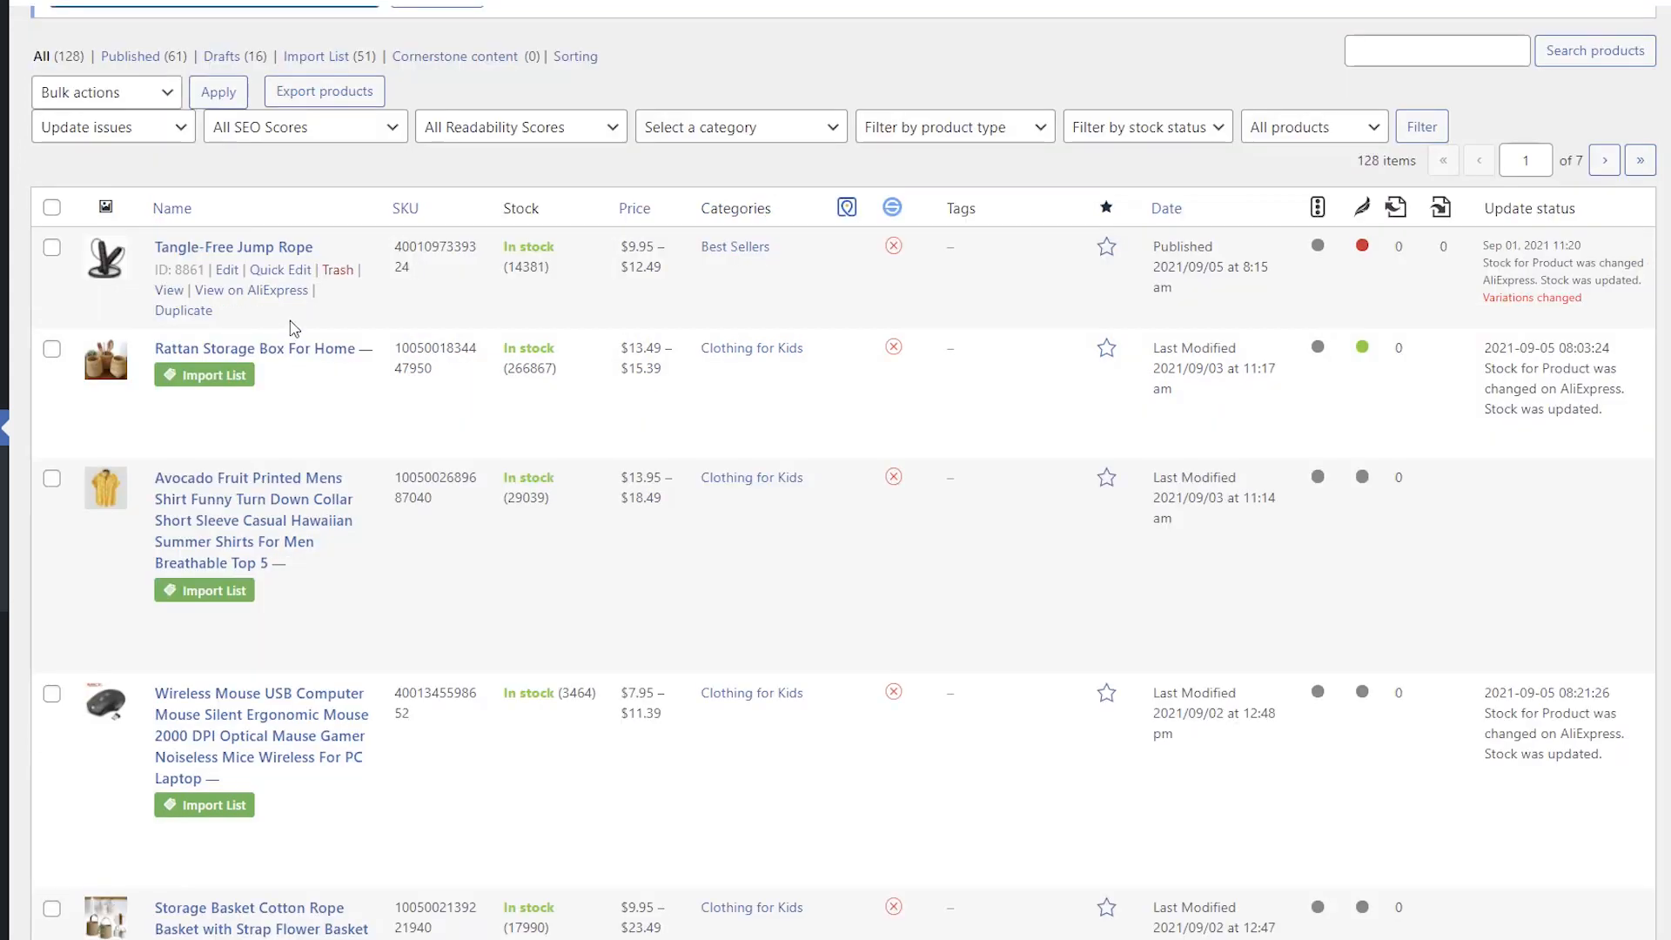
click(250, 291)
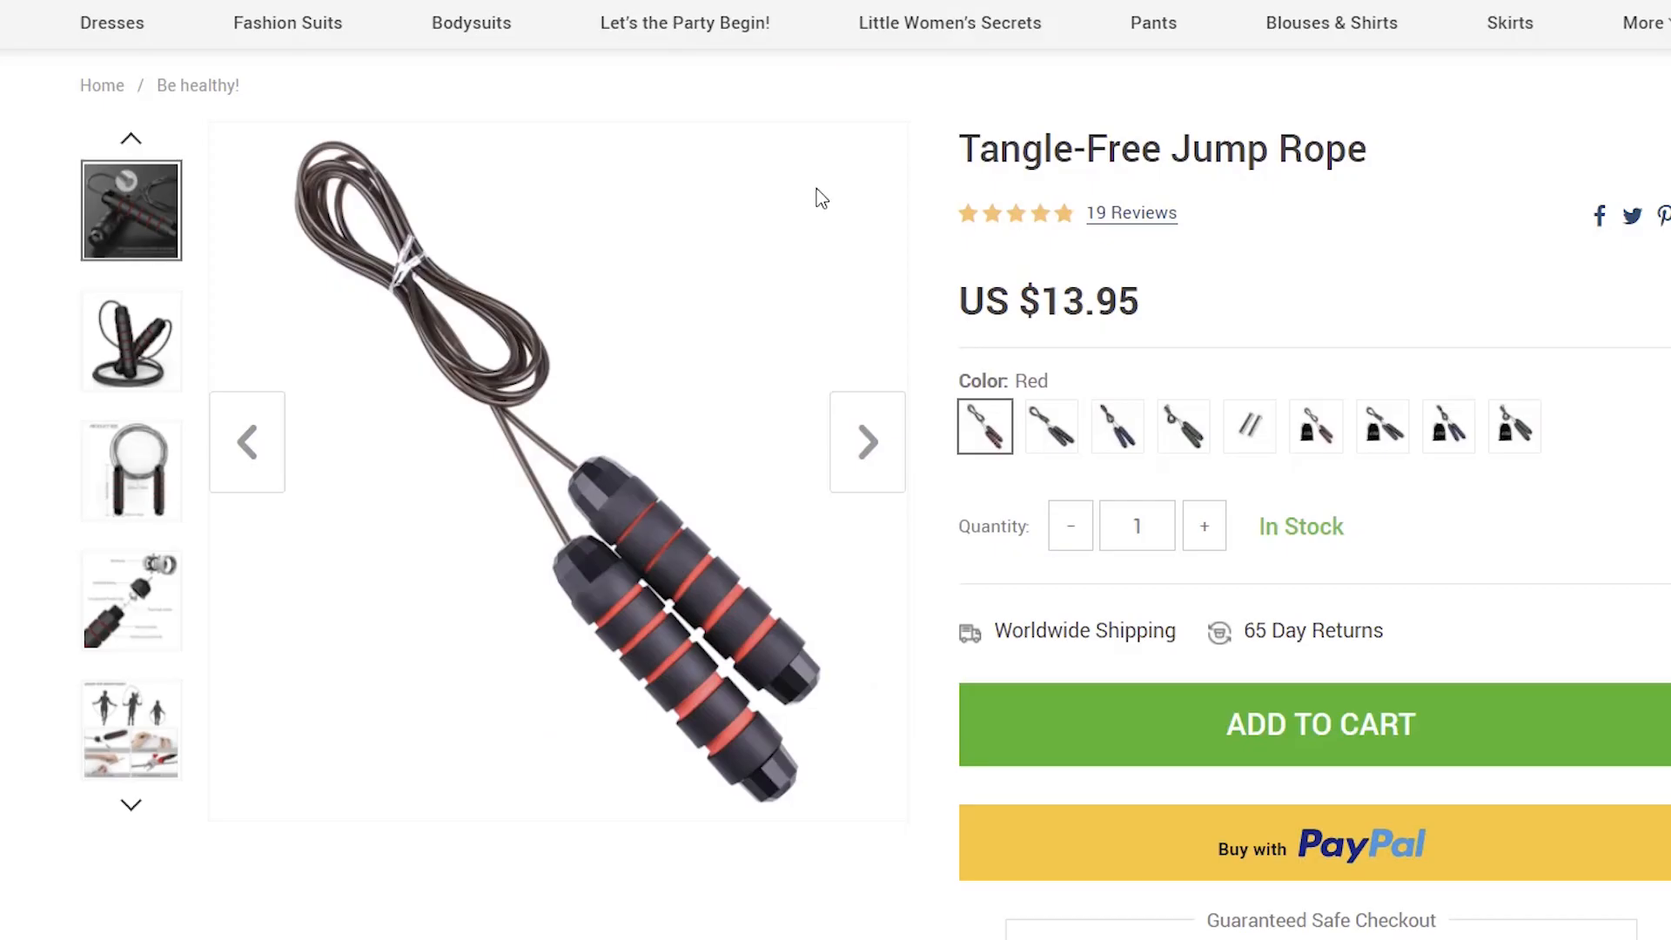
On the store page of the Tangle-Free Jump Rope, view the Black, Blue, Green and following color variants.
click(1061, 420)
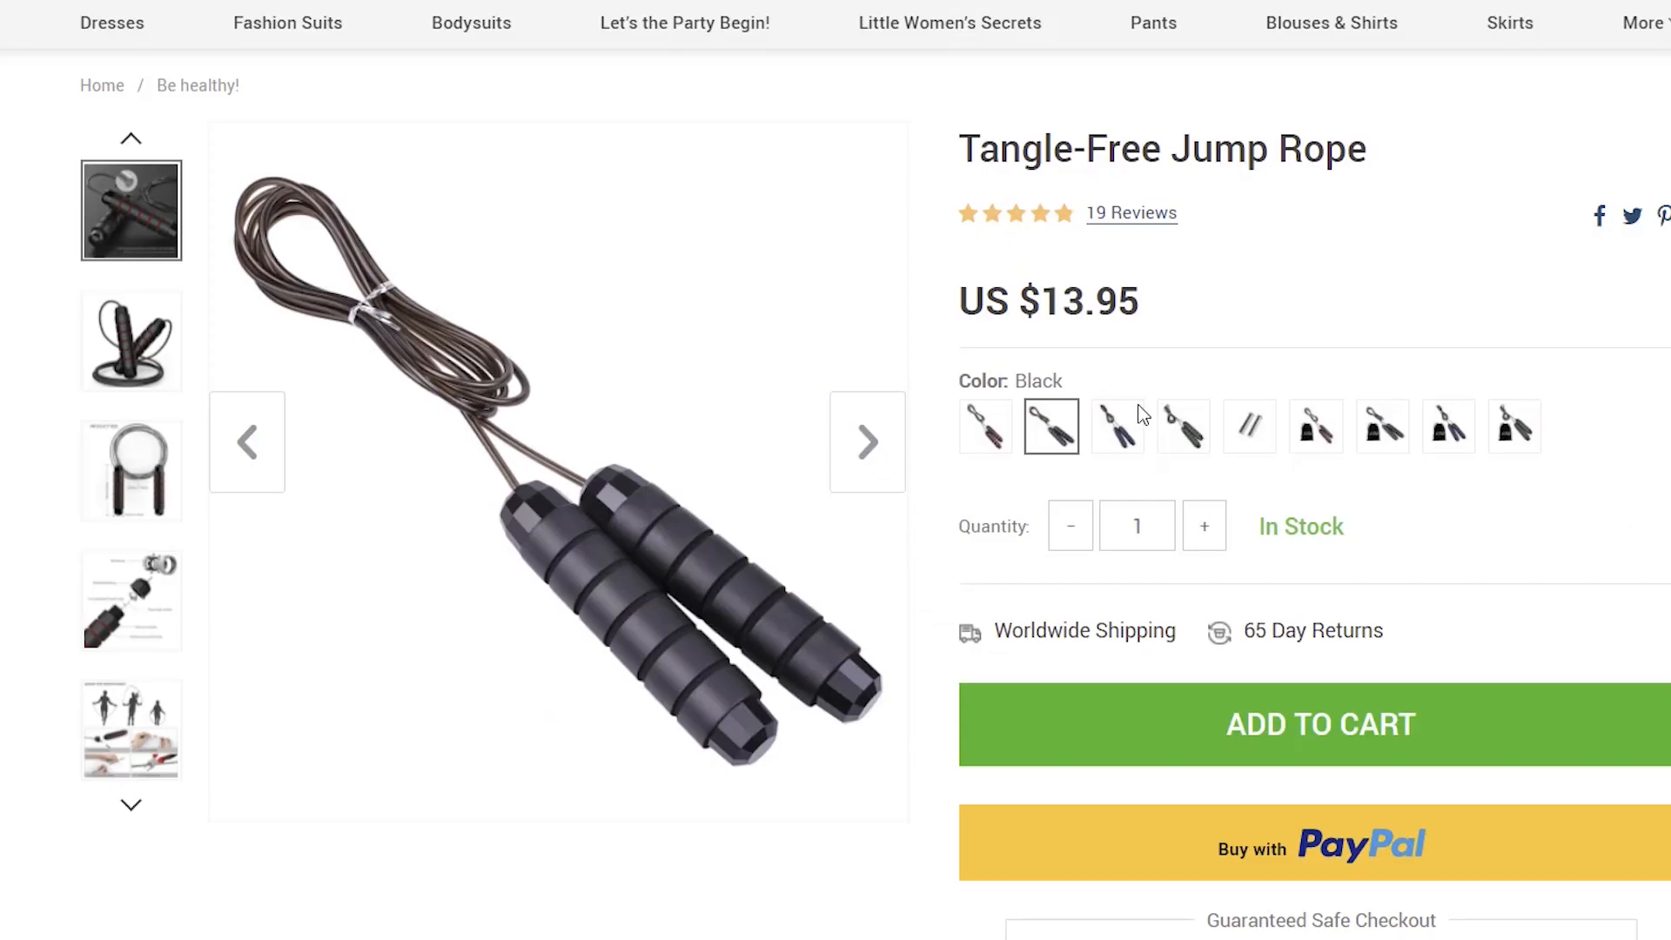
click(1116, 428)
click(1035, 509)
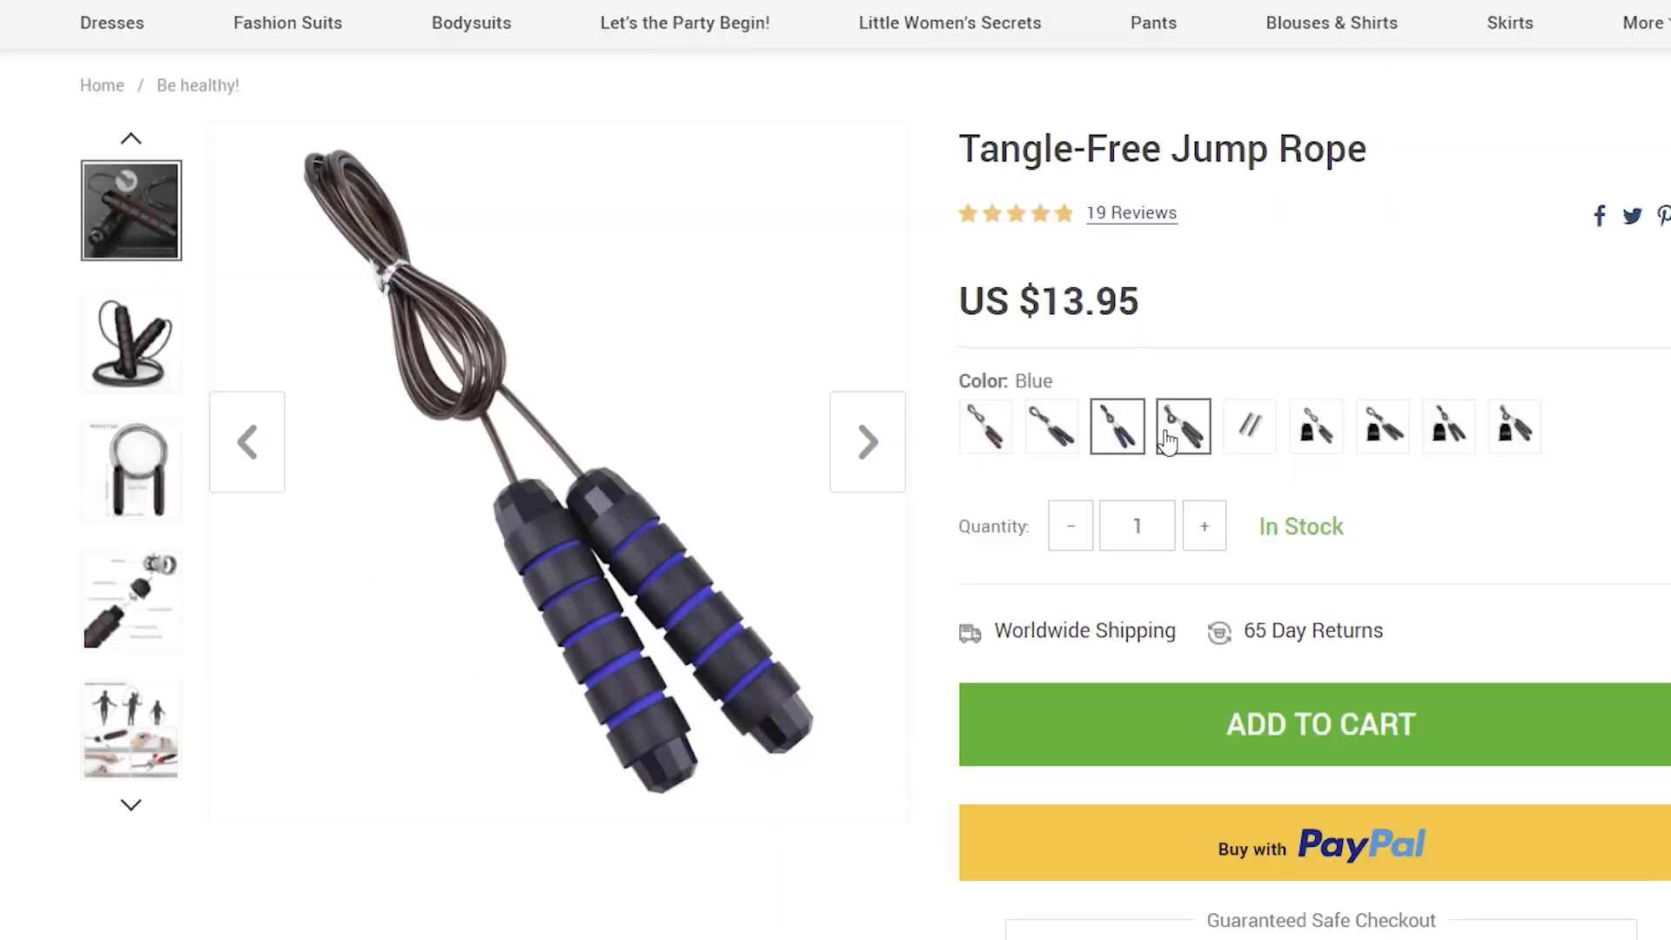
click(1181, 427)
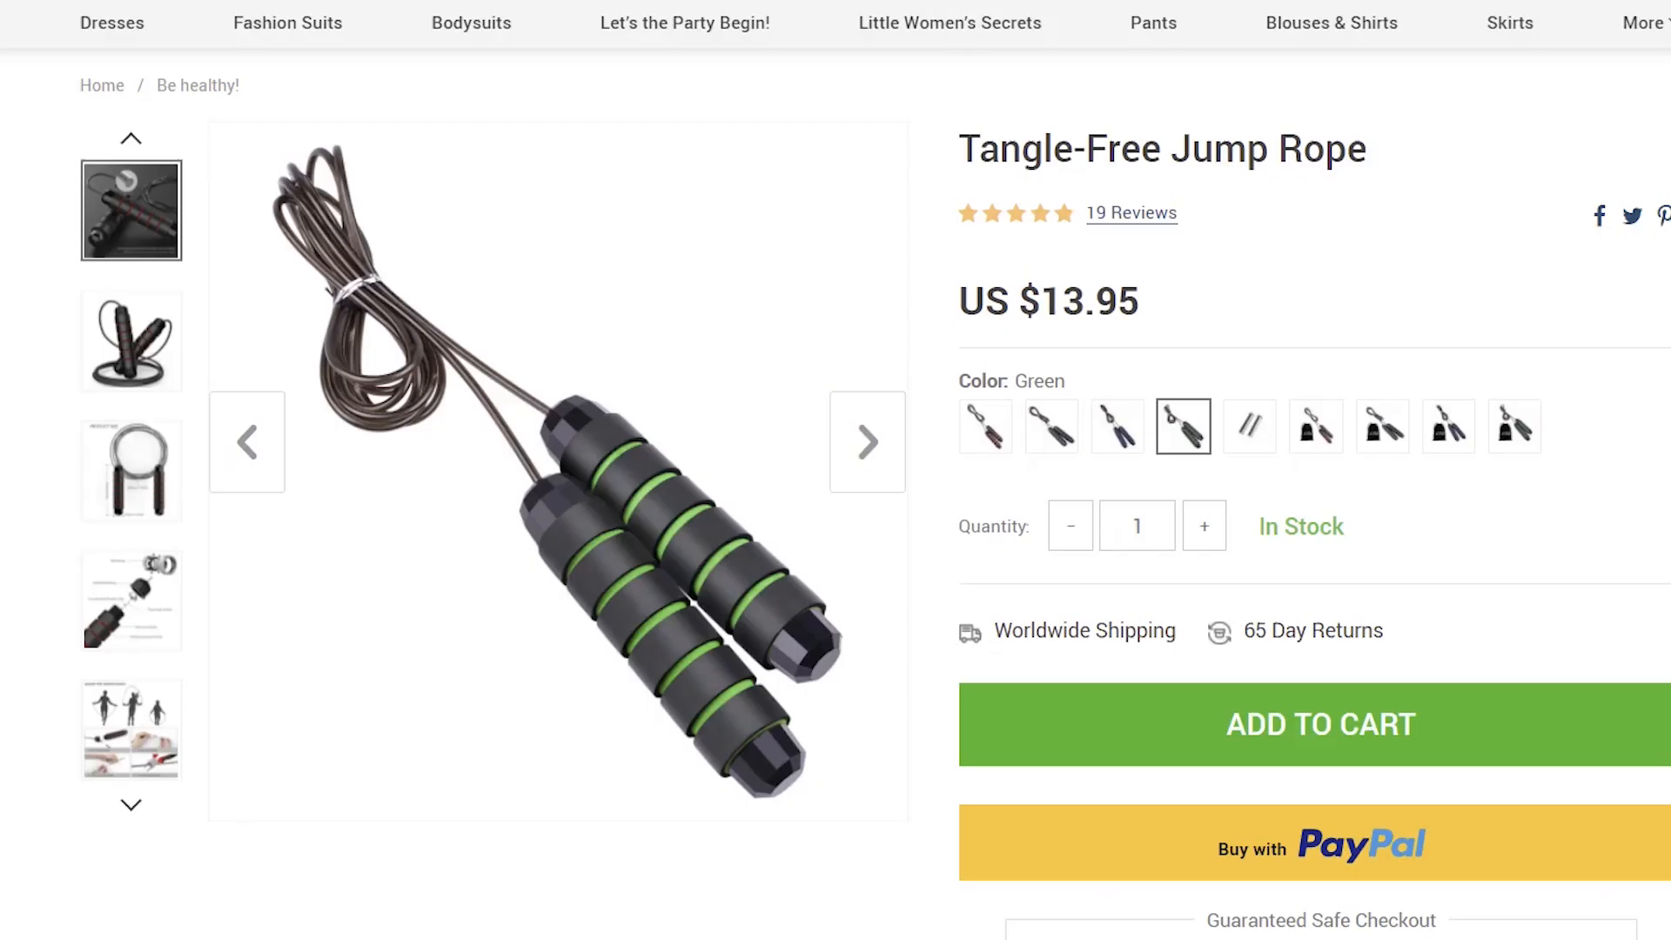
click(1249, 427)
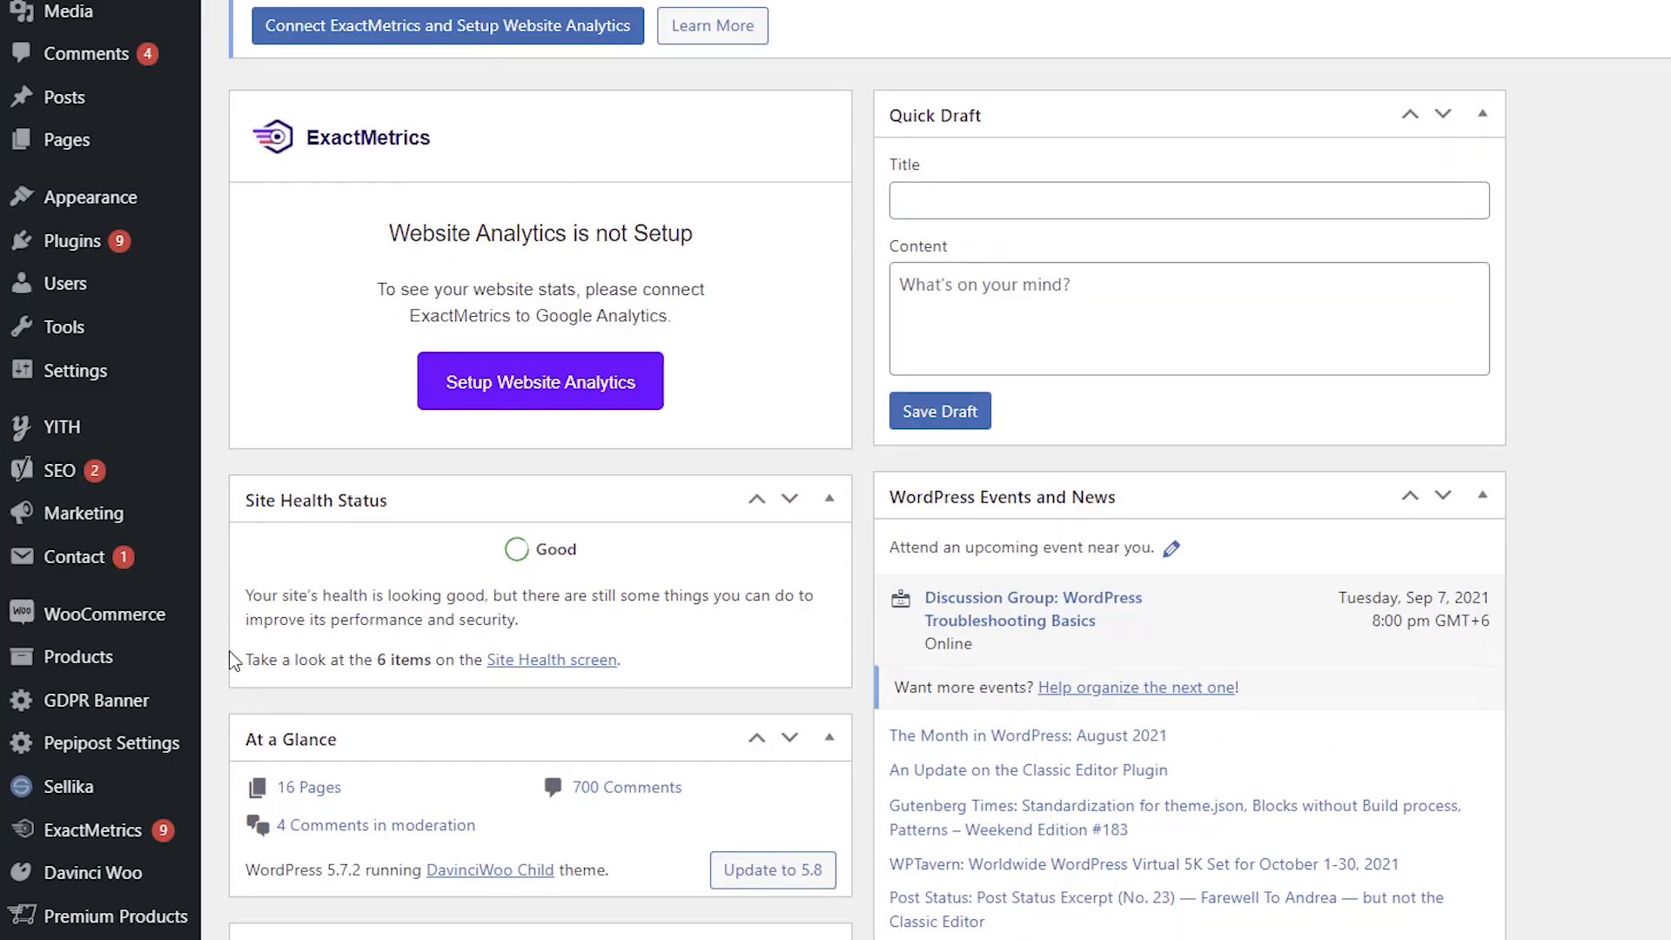
Open Rattan Storage Box For Home from the store's product list for editing and show its supplier information.
mouse_move(134, 666)
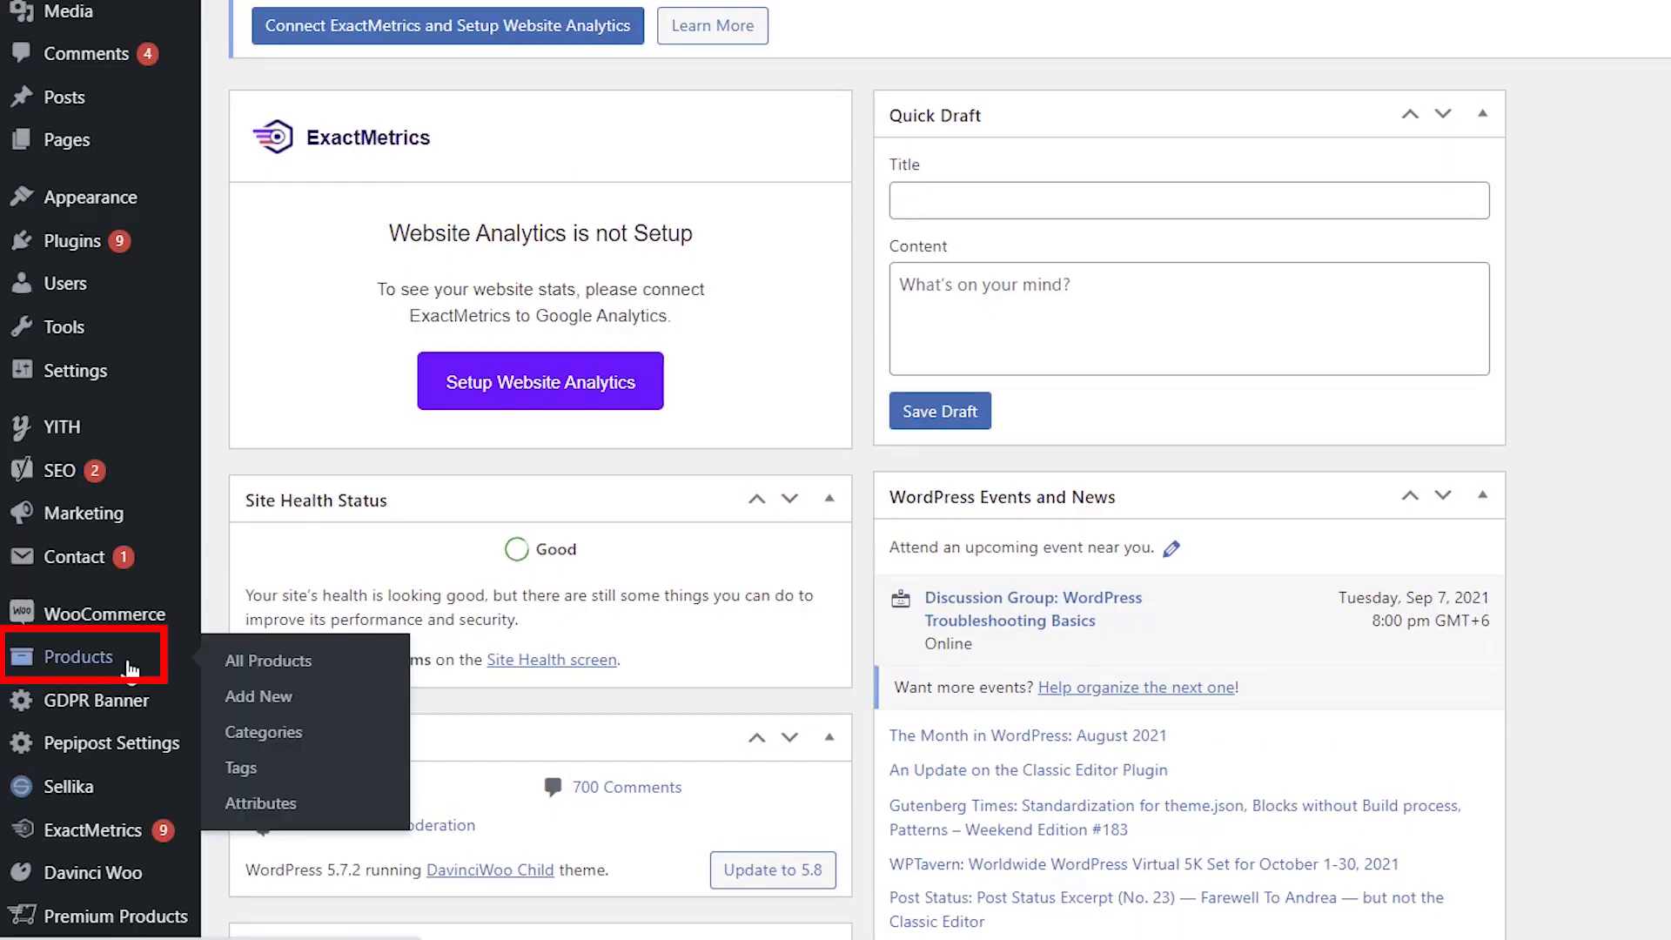
click(244, 668)
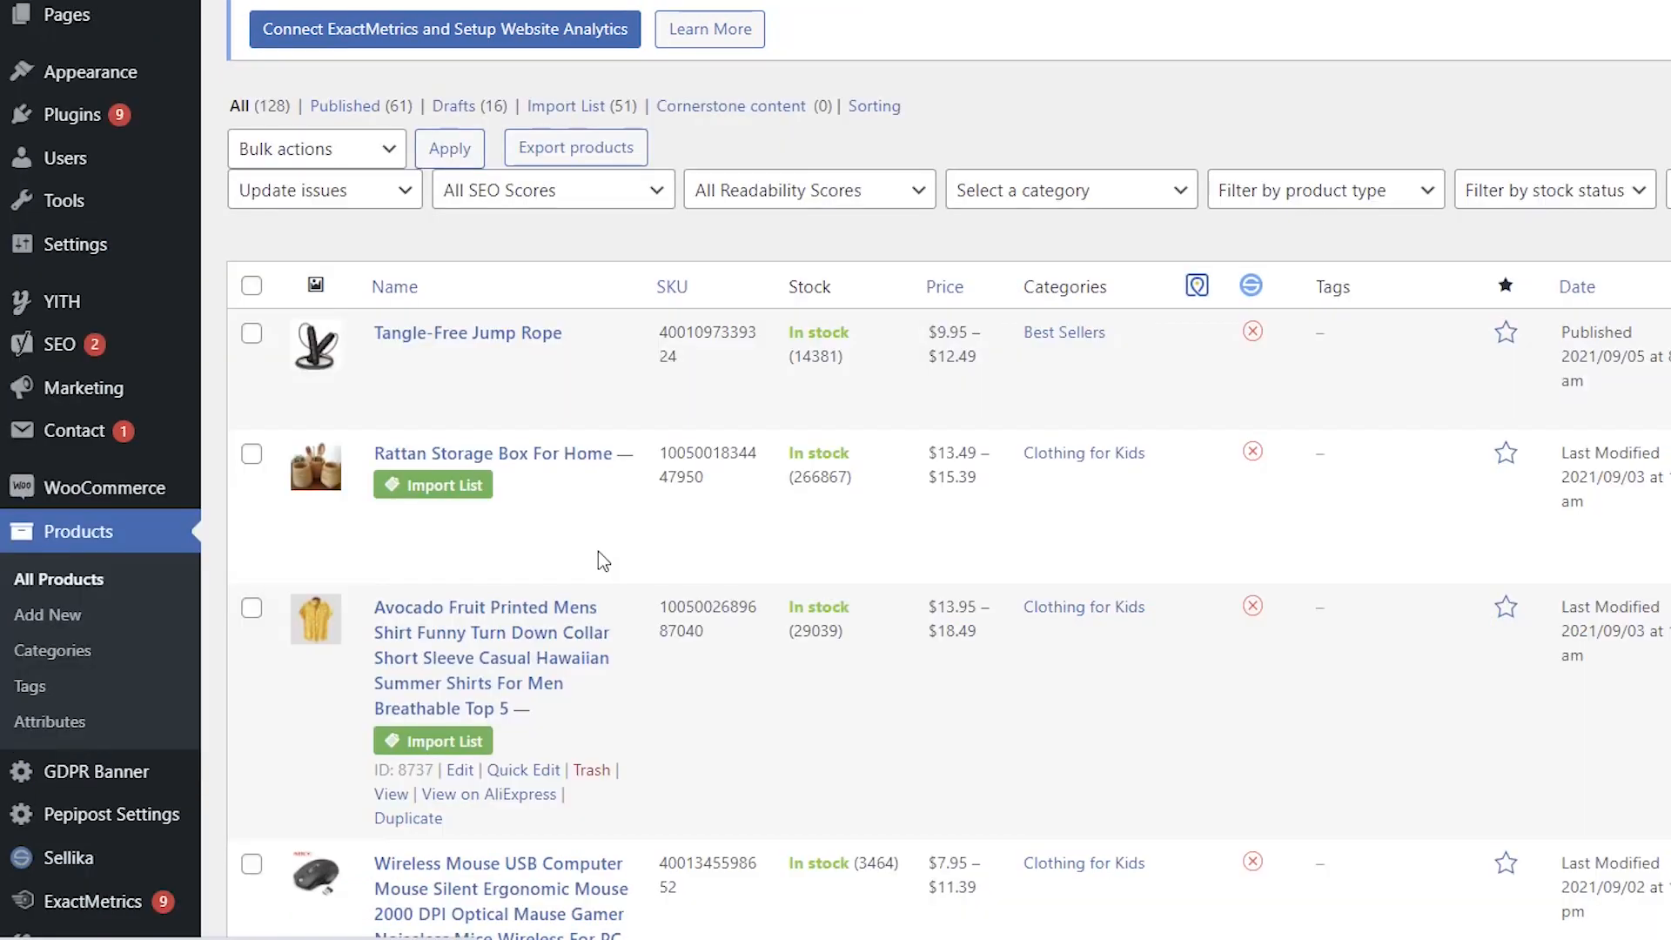
click(549, 455)
scroll(949, 470, down, 20)
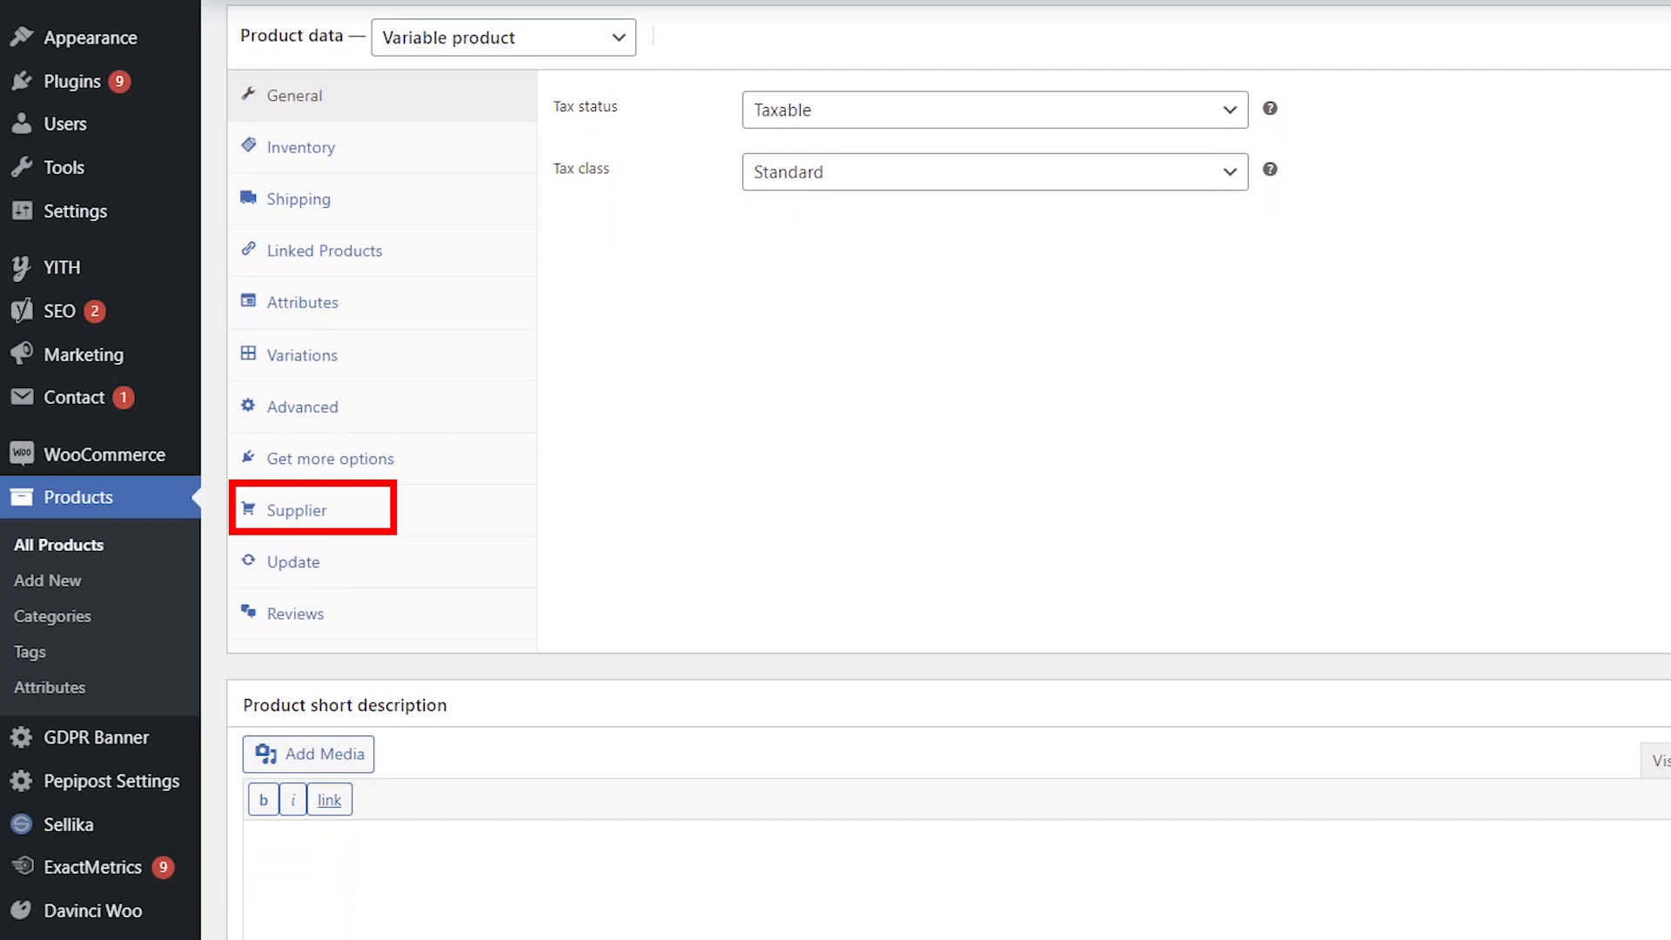
click(287, 512)
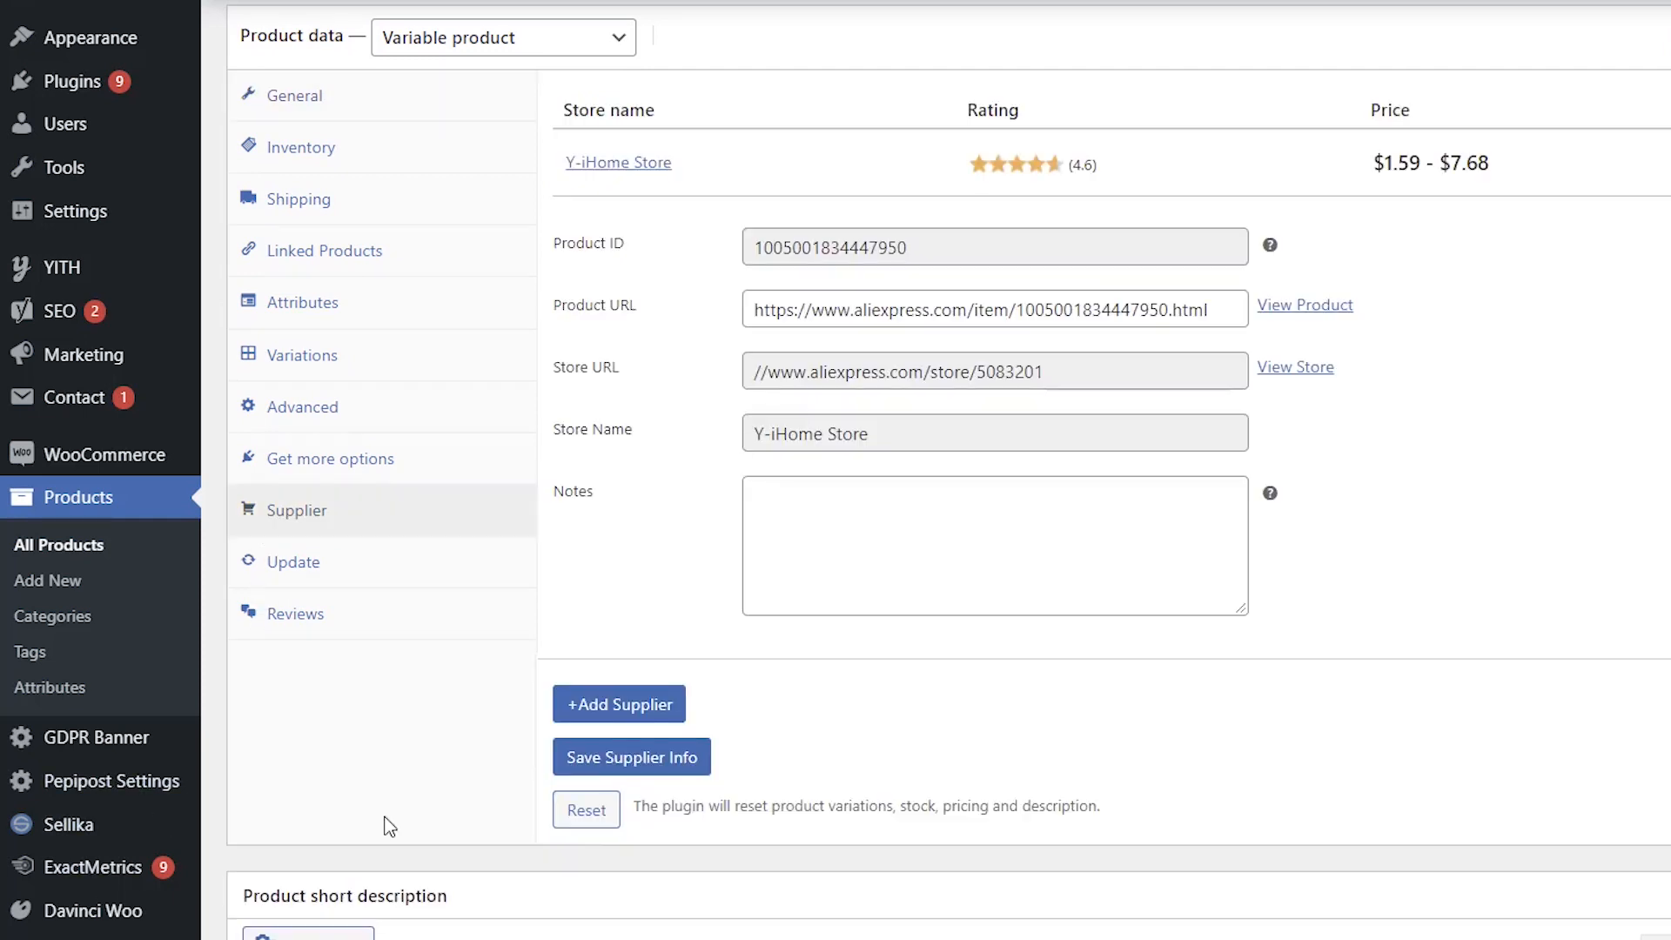
Reset the product's variations, stock and pricing from its current AliExpress URL, leaving the description out of the reset.
click(586, 811)
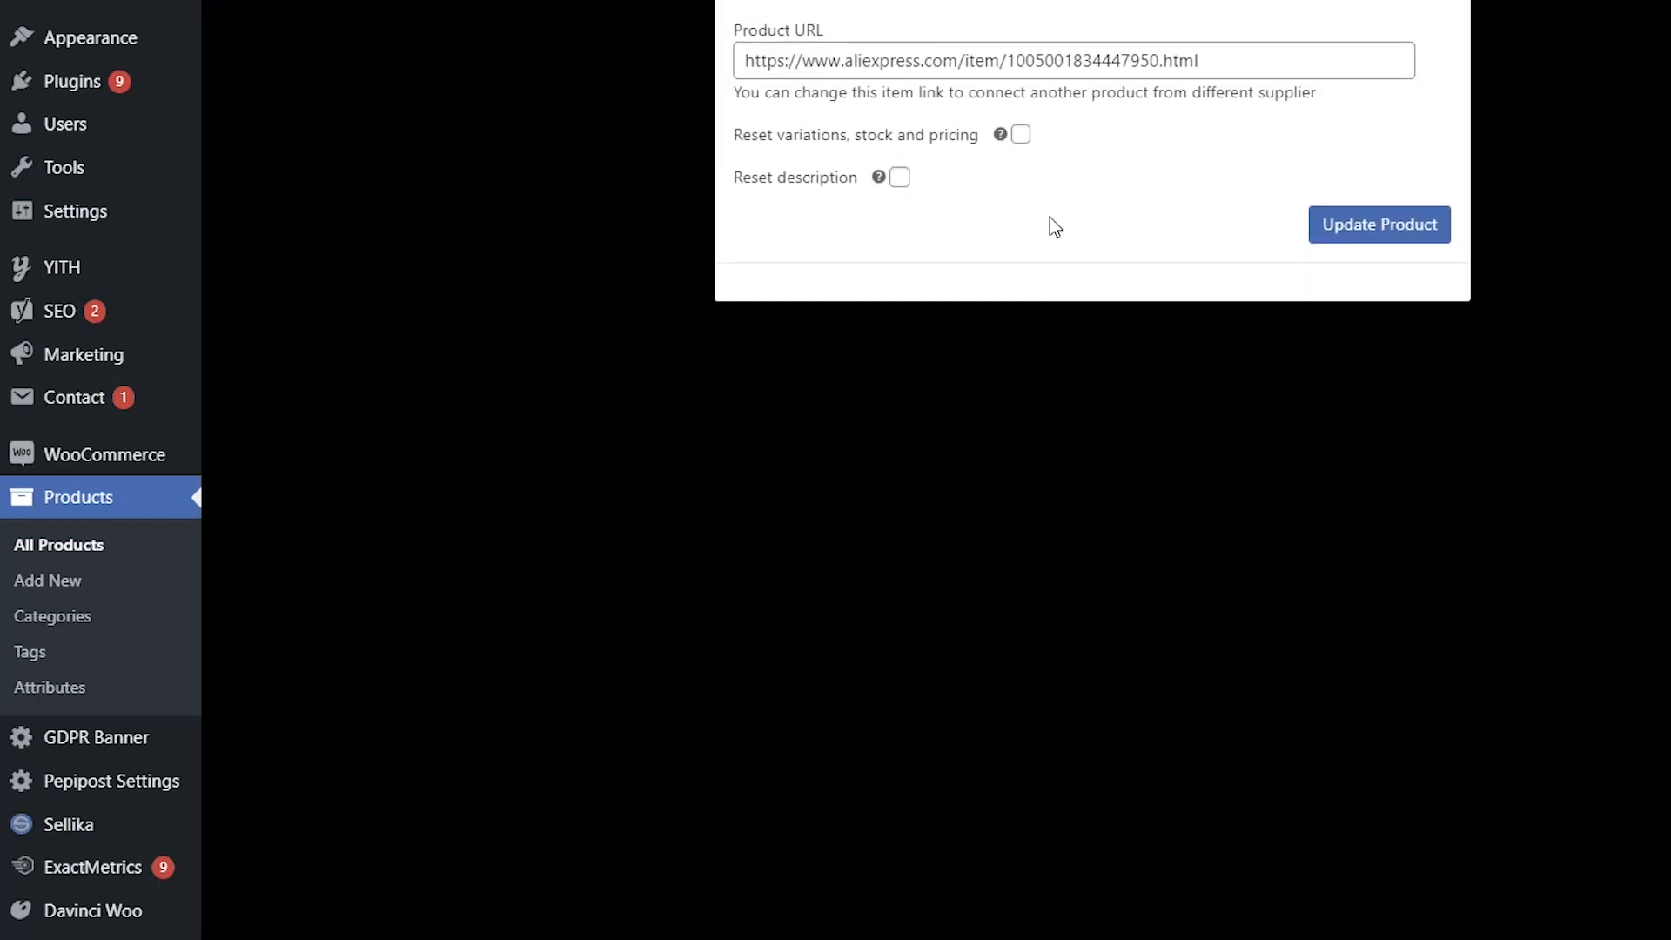
click(1021, 134)
click(1336, 240)
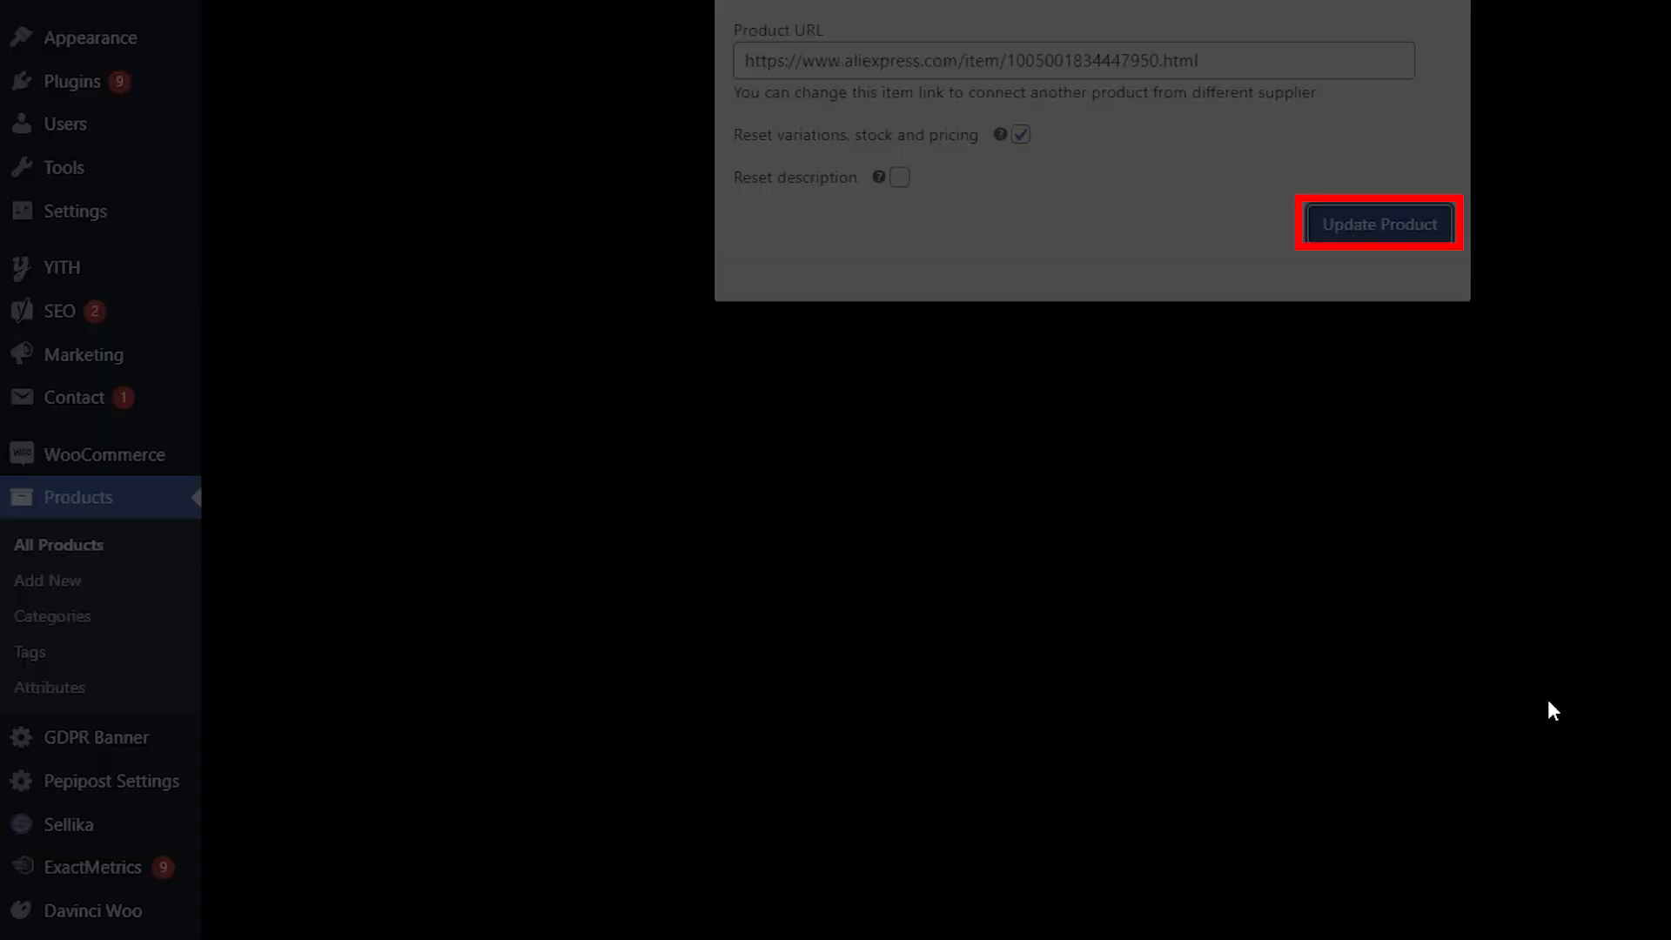